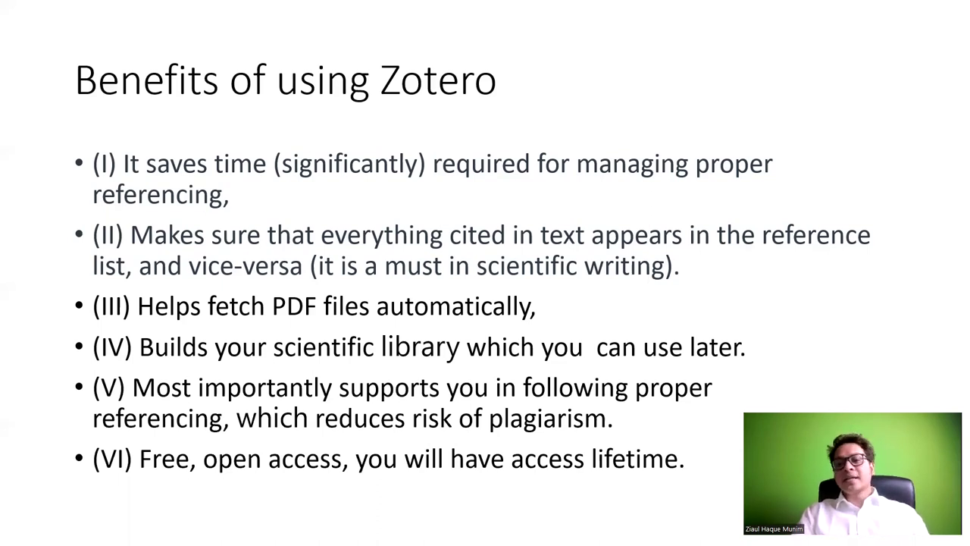
pyautogui.hotkey('alt', 'Tab')
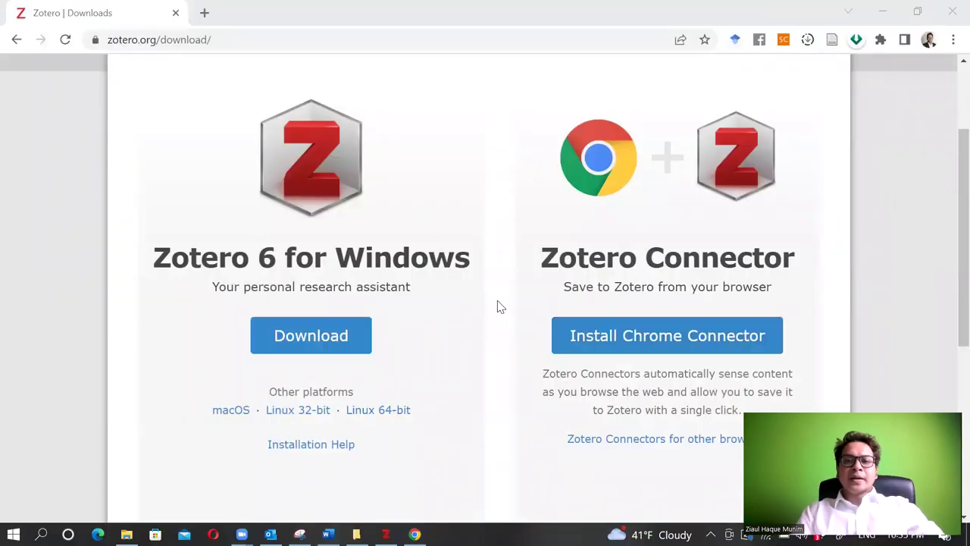
pyautogui.scroll(2, 499, 306)
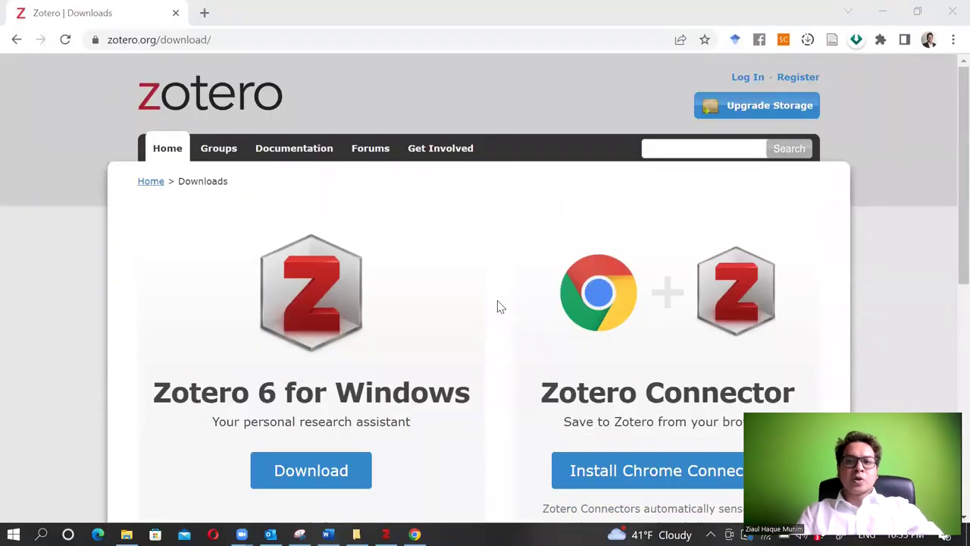
pyautogui.click(887, 220)
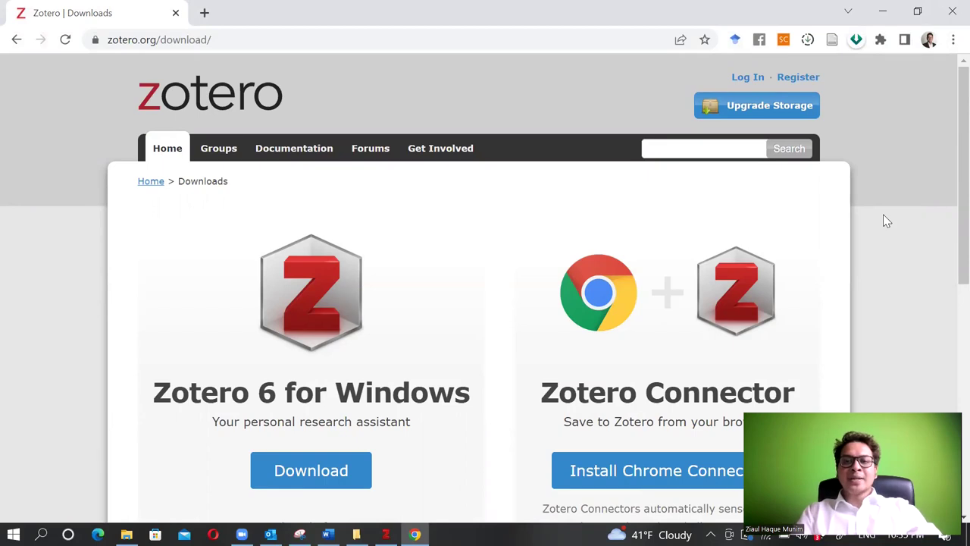
pyautogui.click(797, 79)
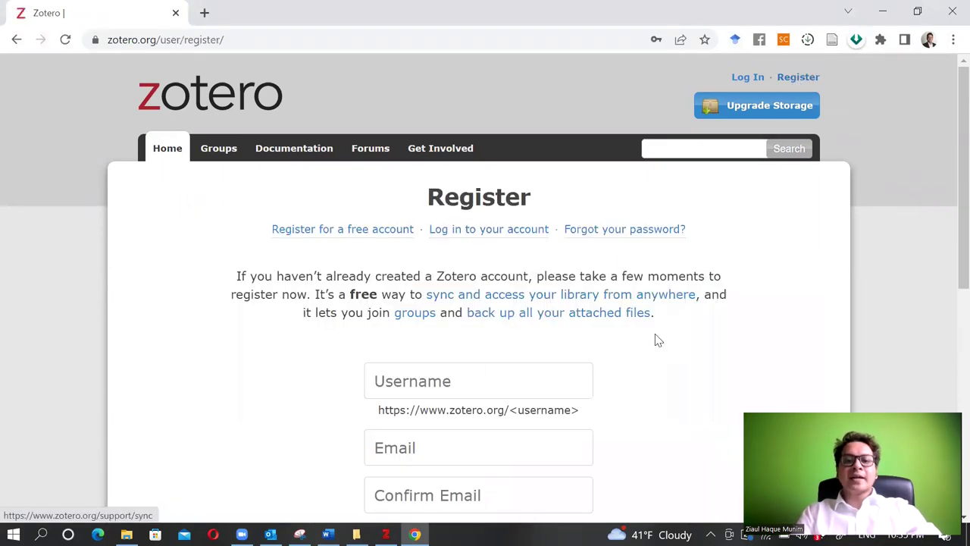
pyautogui.scroll(-3, 658, 341)
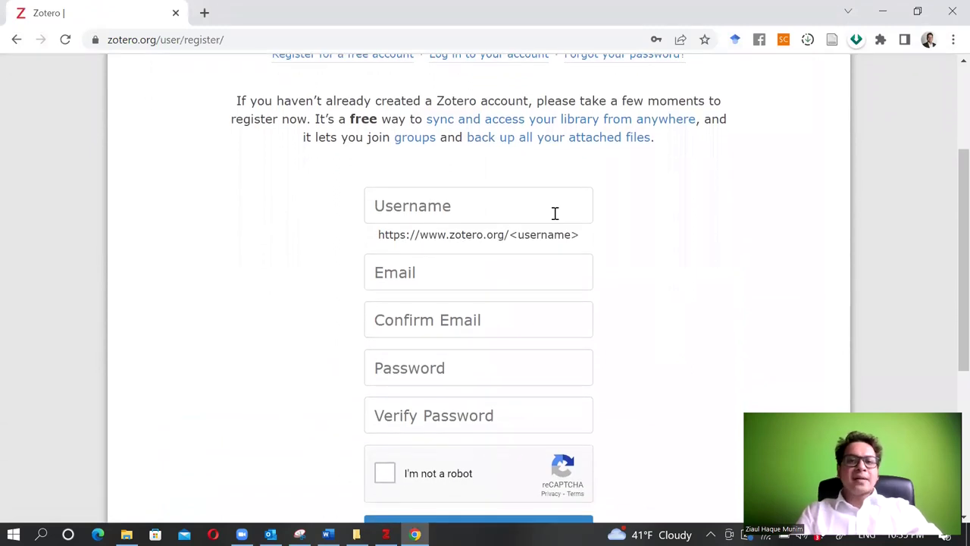
# Log in to the Zotero website with the prefilled account credentials
pyautogui.scroll(3, 555, 213)
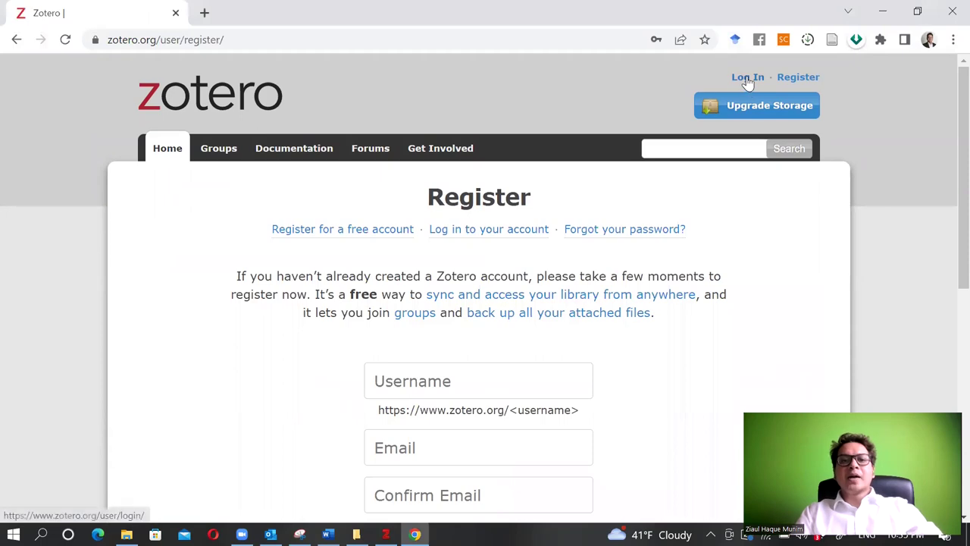
pyautogui.click(747, 79)
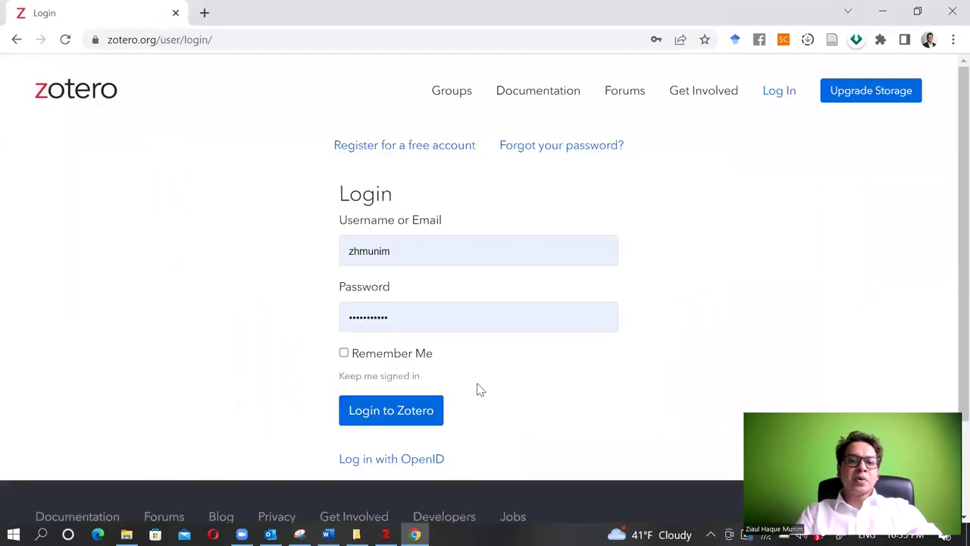
pyautogui.click(417, 425)
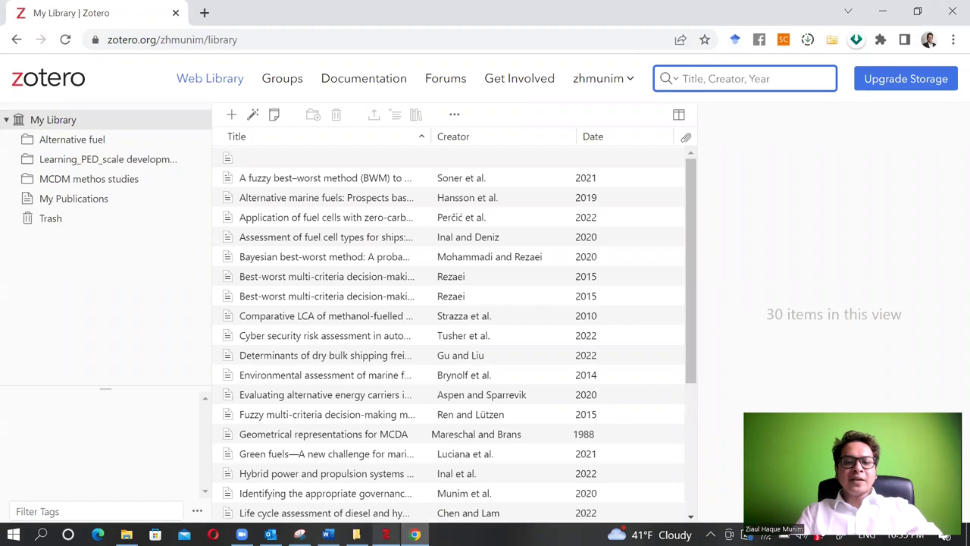
# Switch to the Zotero desktop app and display all items in My Library
pyautogui.click(385, 534)
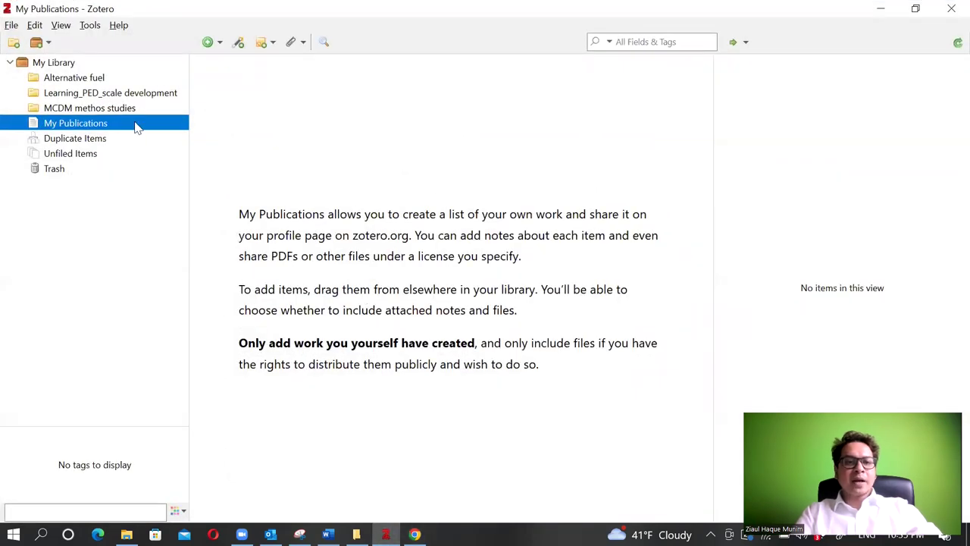
pyautogui.click(97, 65)
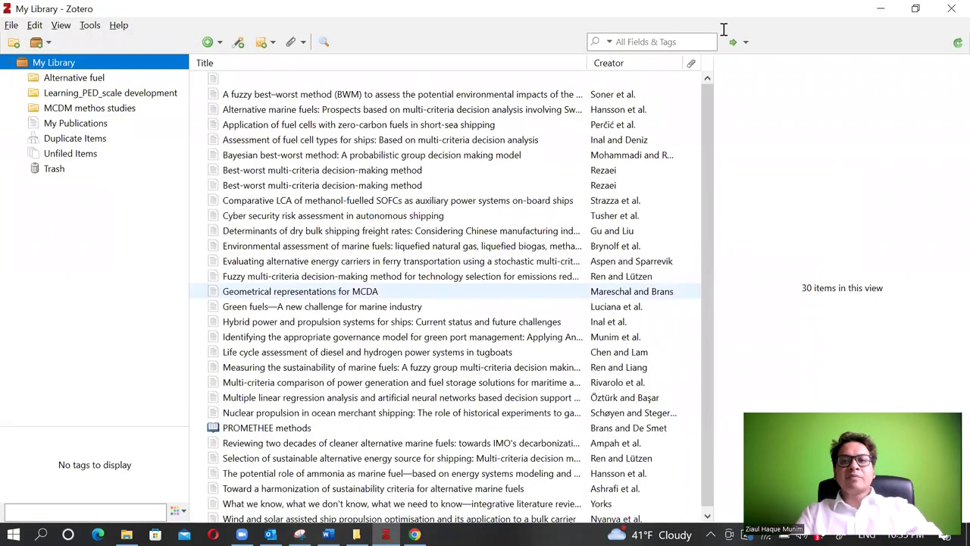
pyautogui.click(892, 8)
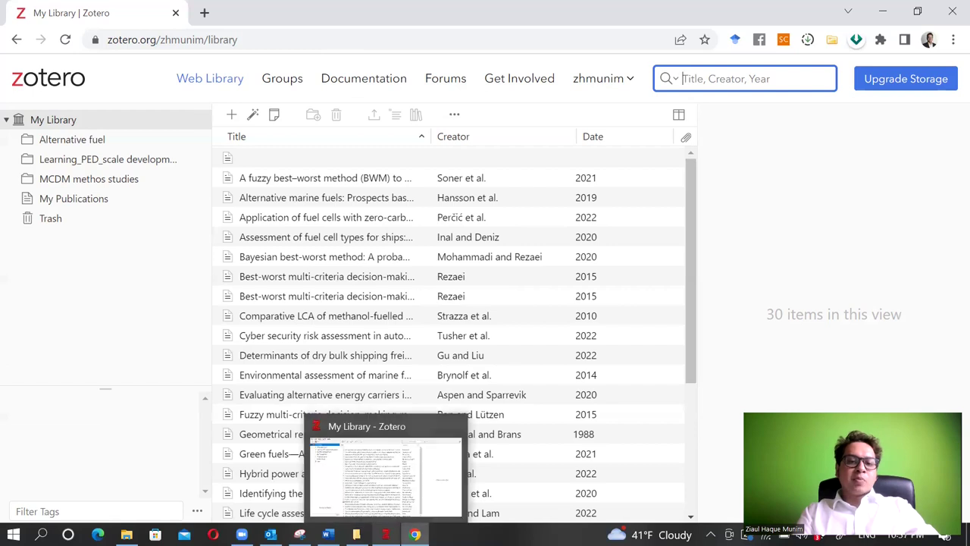
pyautogui.click(385, 535)
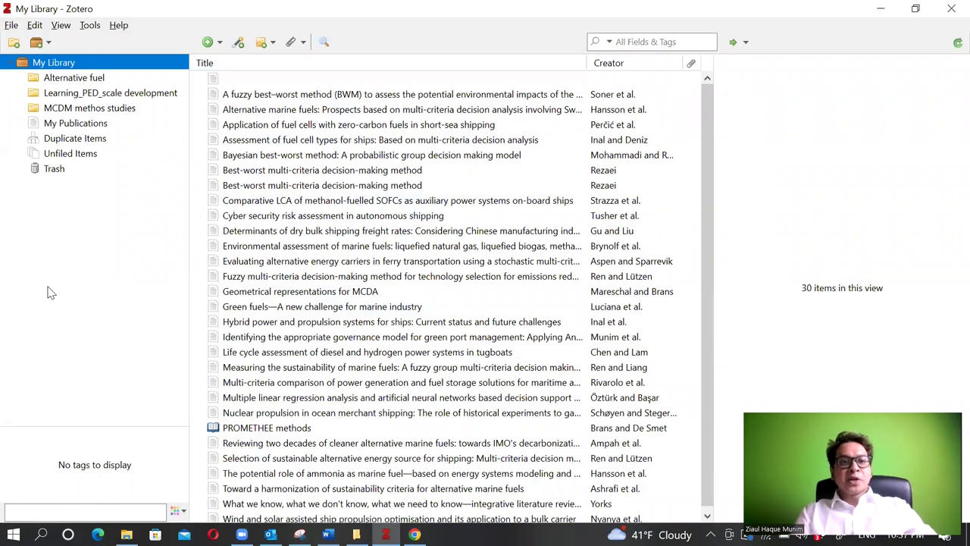
# Open Zotero's preferences and review the data and file syncing settings
pyautogui.click(39, 27)
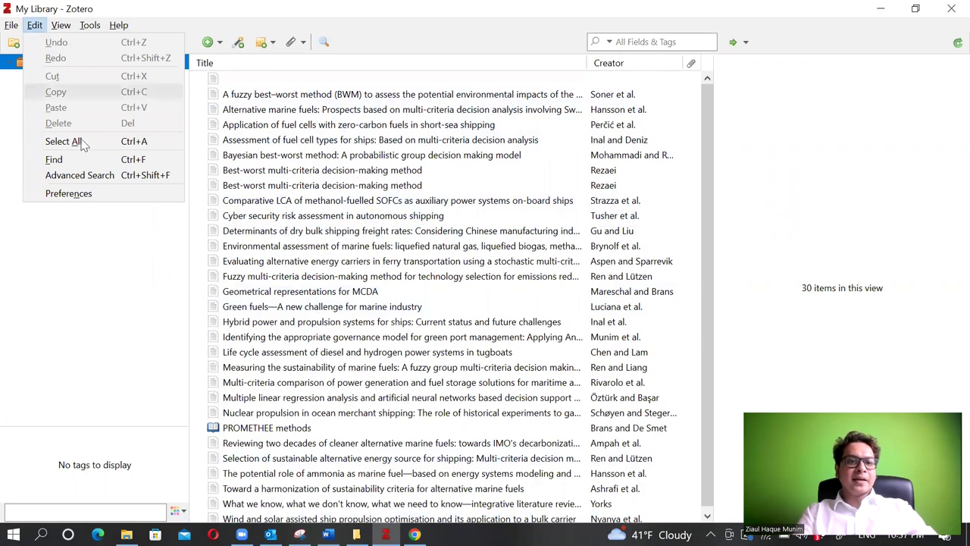
pyautogui.click(104, 194)
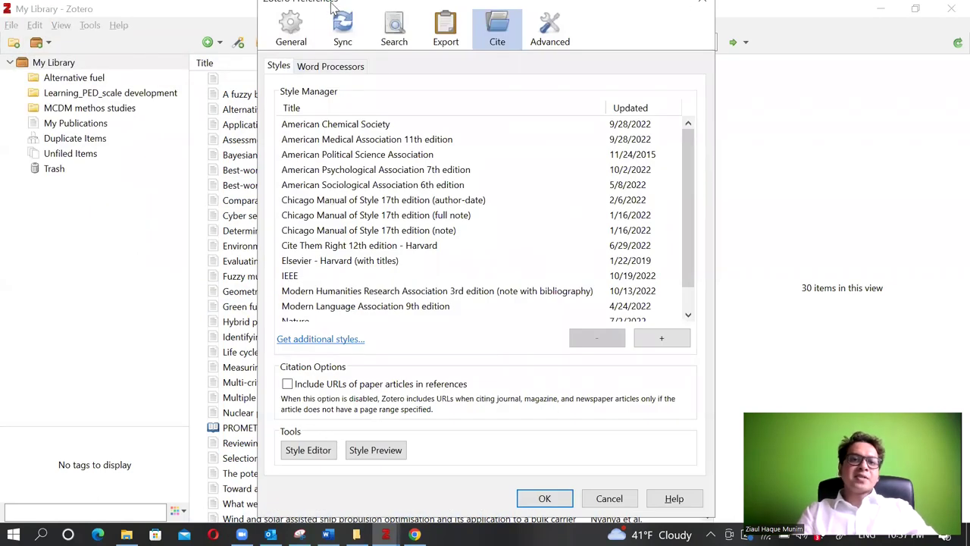
pyautogui.click(340, 26)
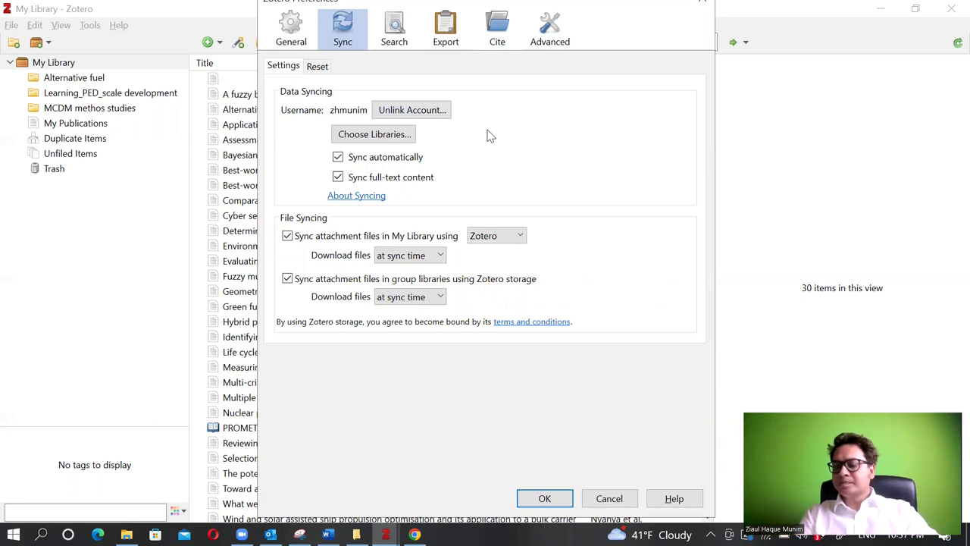
# Review the general advanced preferences, including the available interface languages
pyautogui.click(550, 29)
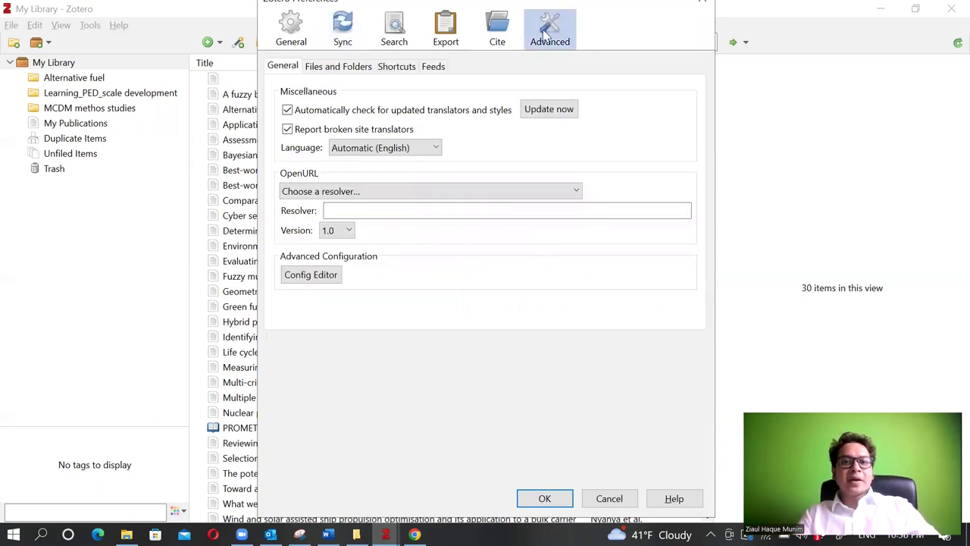
pyautogui.click(438, 149)
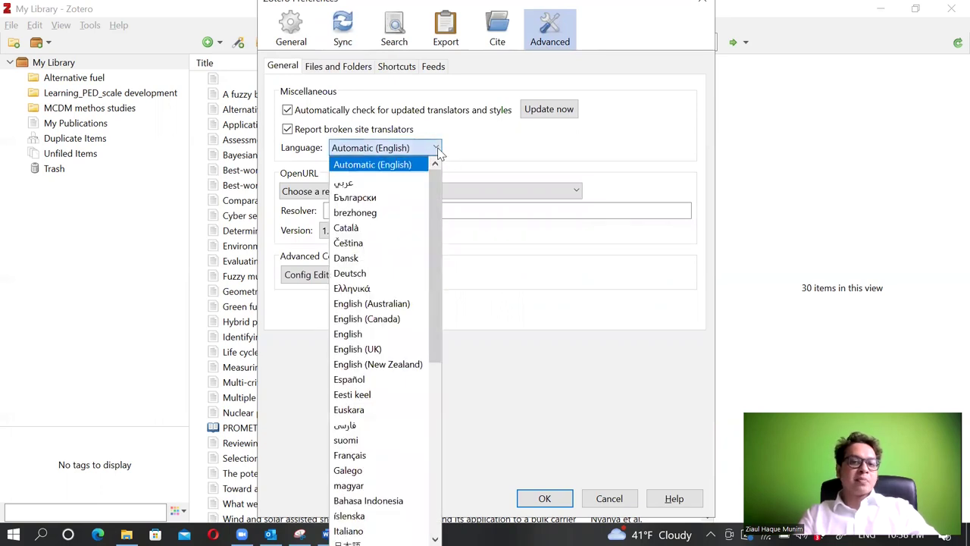
pyautogui.click(526, 152)
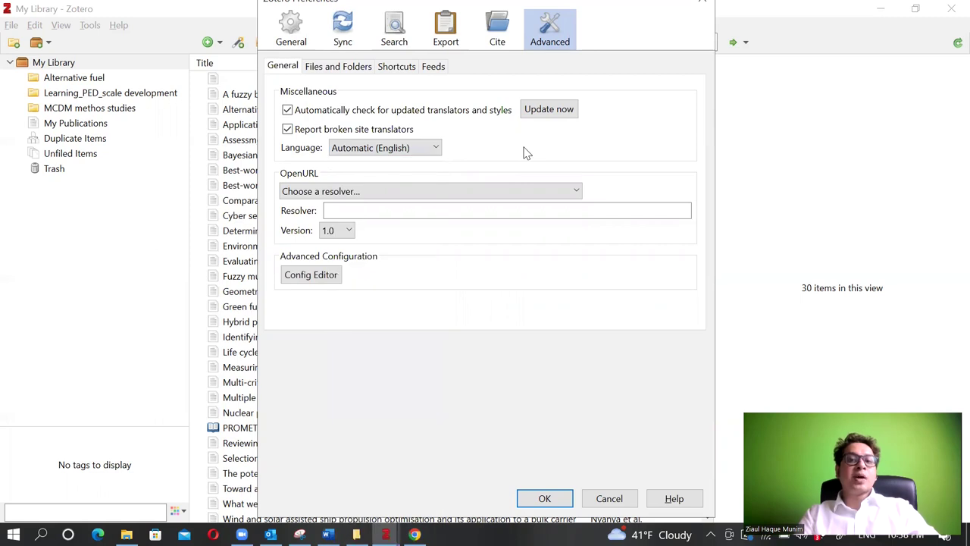
# Examine the installed citation styles, highlighting American Psychological Association 7th edition, Elsevier - Harvard (with titles), IEEE and Nature in turn
pyautogui.click(498, 25)
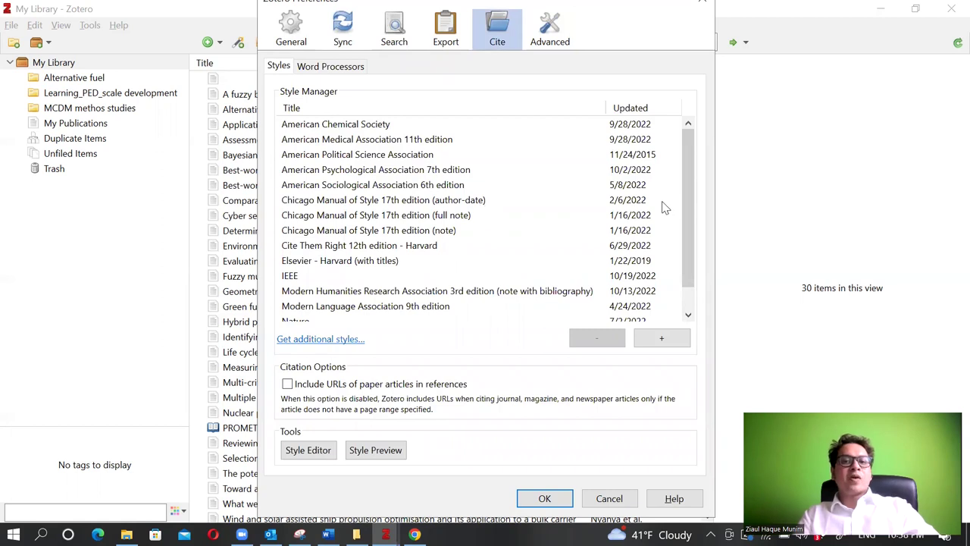
pyautogui.scroll(-1, 691, 215)
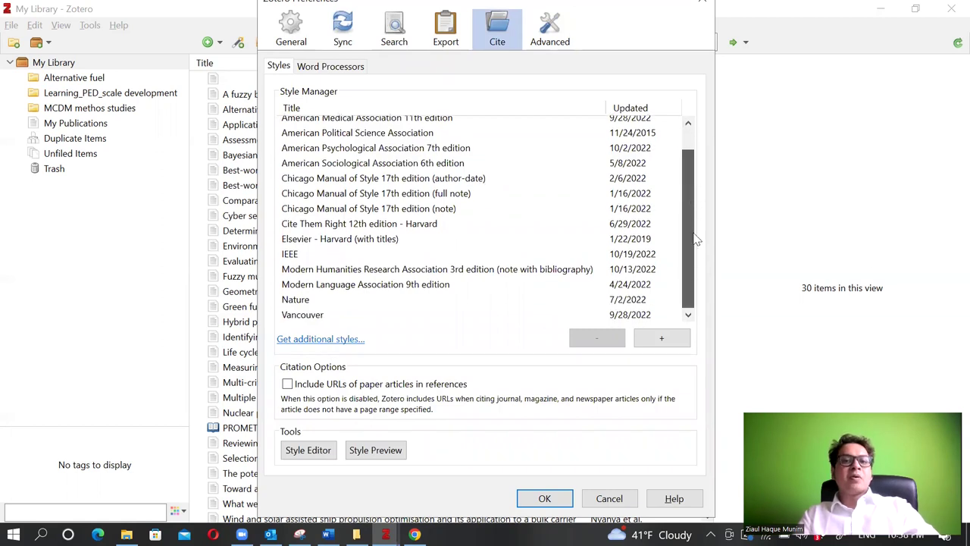
pyautogui.scroll(1, 693, 250)
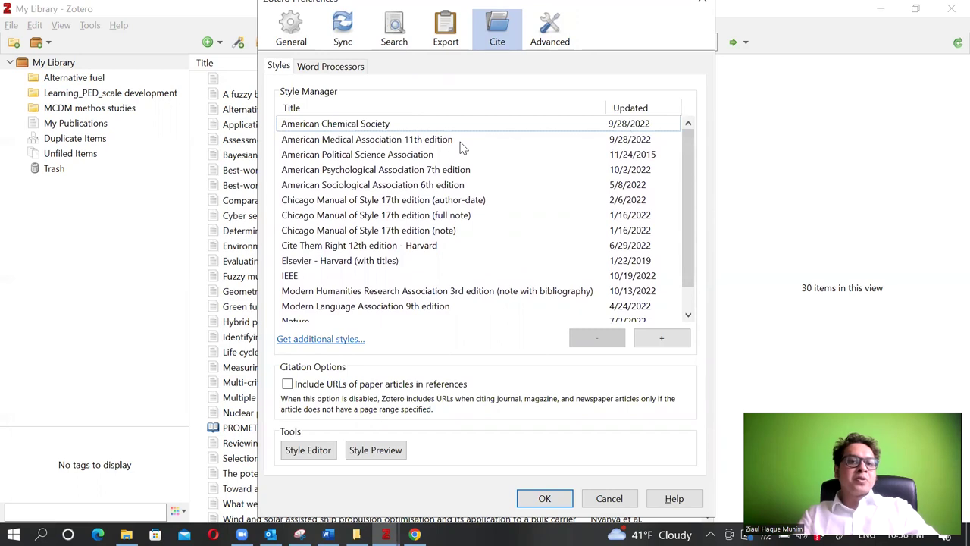
pyautogui.click(370, 171)
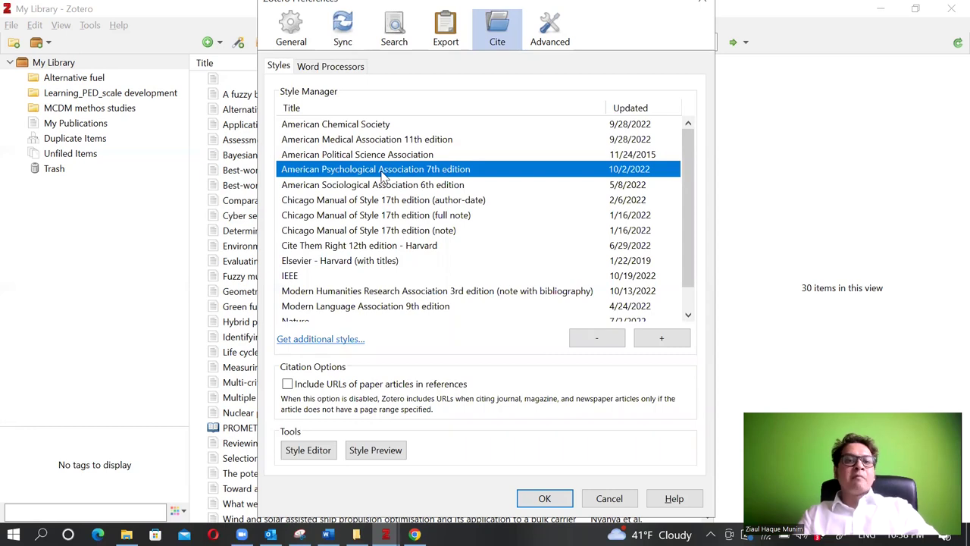
pyautogui.scroll(-1, 385, 228)
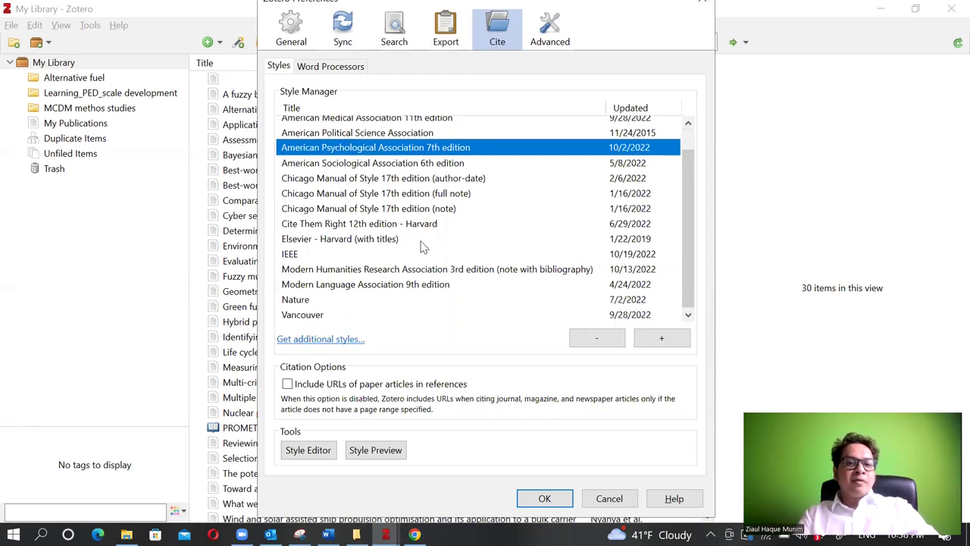
pyautogui.click(289, 241)
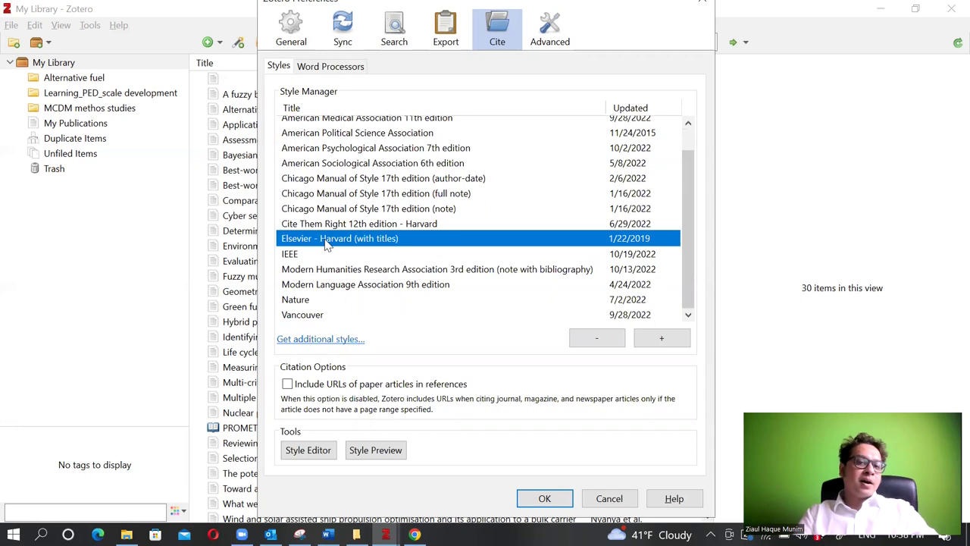
pyautogui.click(307, 258)
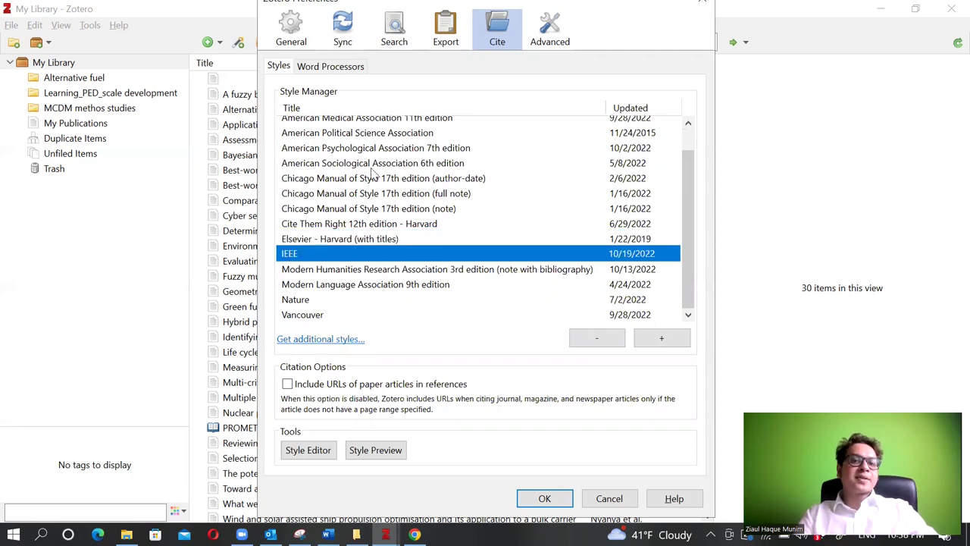
pyautogui.click(317, 298)
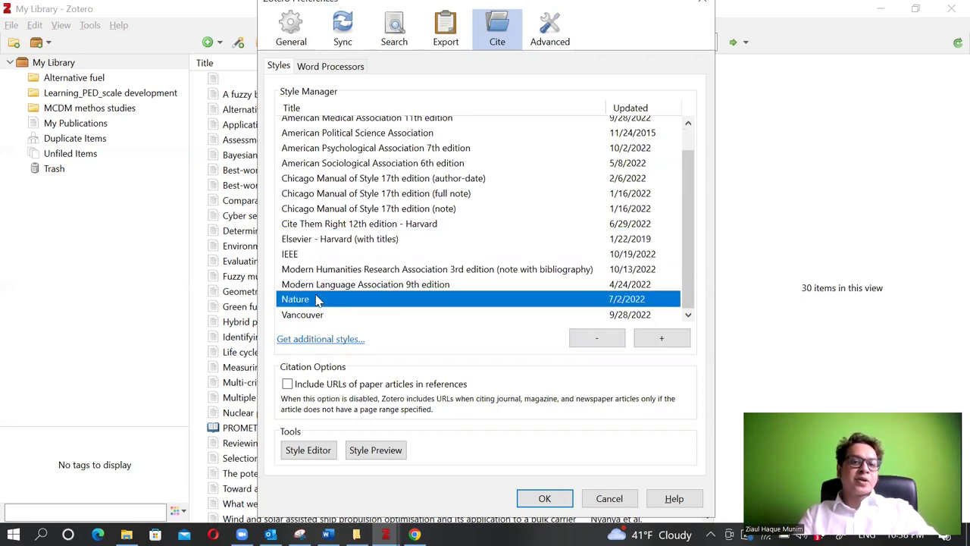
# Browse the Zotero Style Repository for additional citation styles, and close it and the preferences without saving changes
pyautogui.click(350, 341)
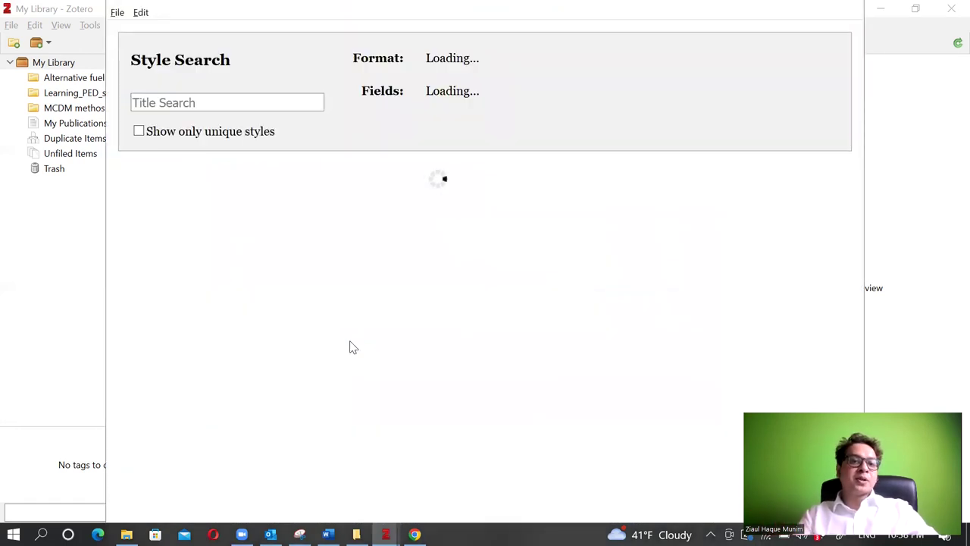
pyautogui.click(230, 103)
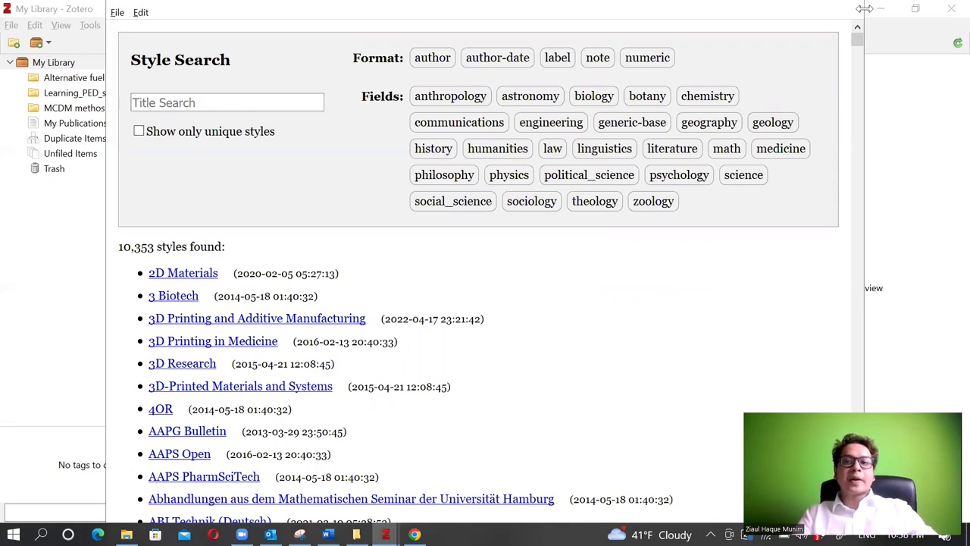
pyautogui.moveTo(806, 8); pyautogui.dragTo(810, 44)
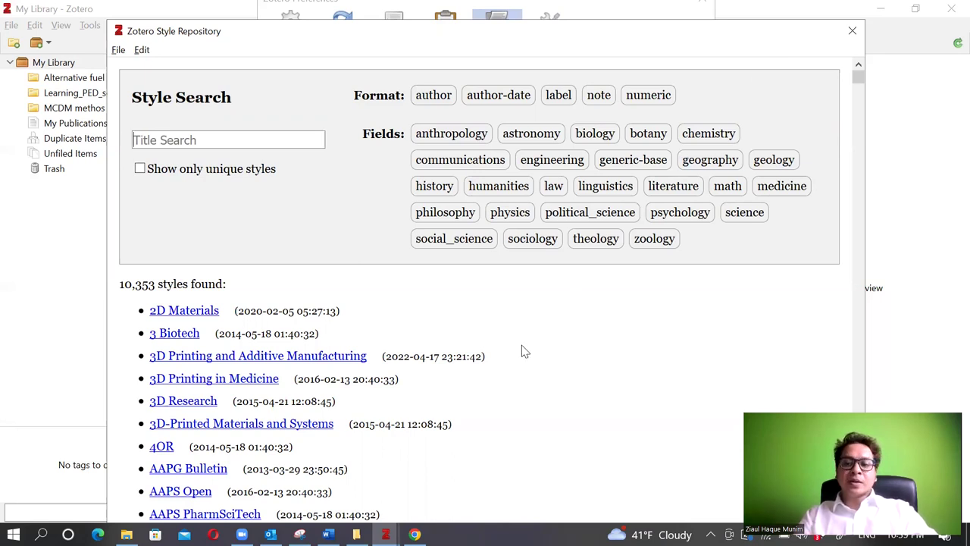
pyautogui.moveTo(166, 451)
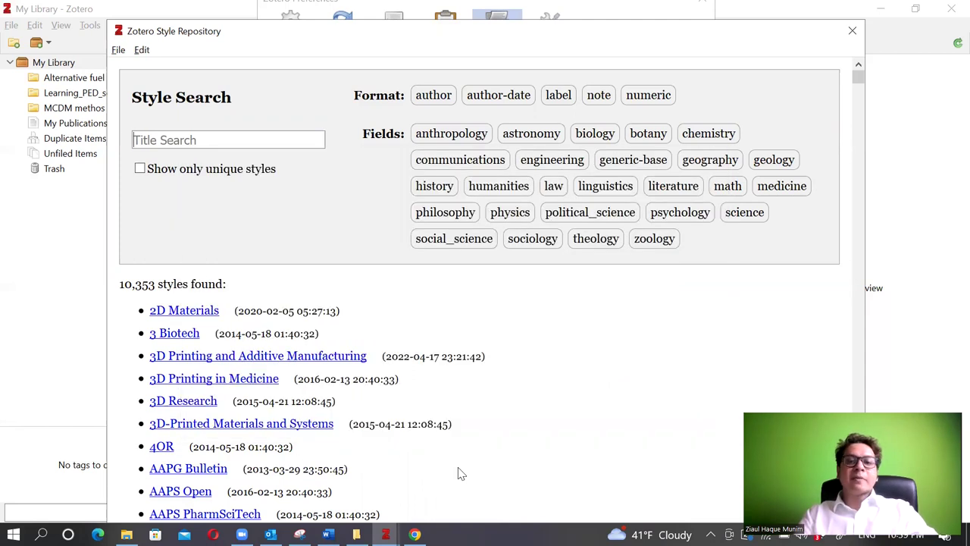
pyautogui.scroll(-10, 478, 452)
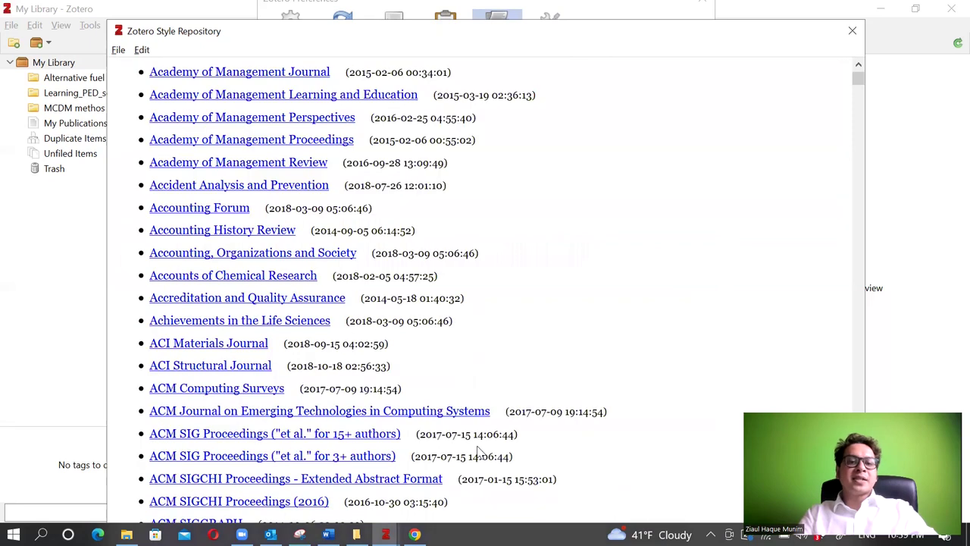
pyautogui.scroll(-8, 478, 451)
pyautogui.press('Home')
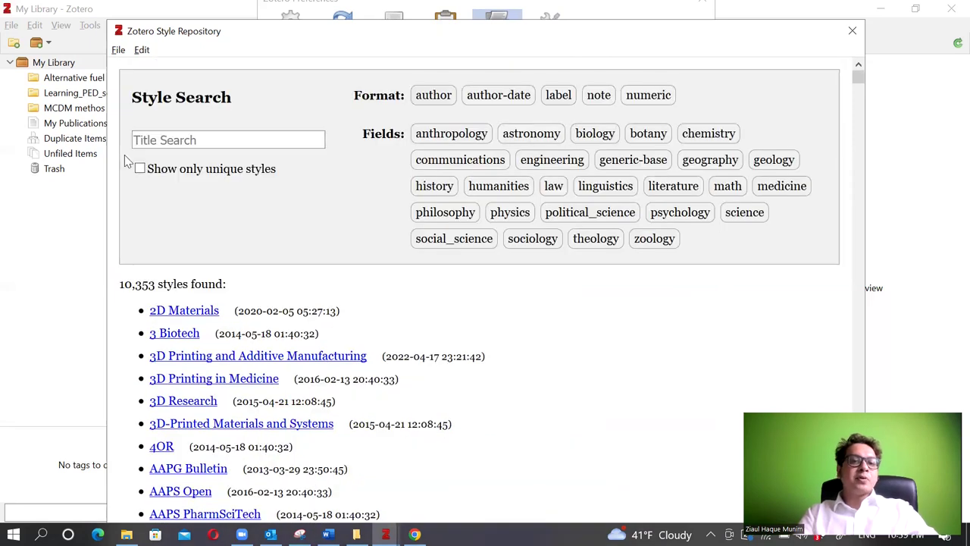
pyautogui.click(163, 145)
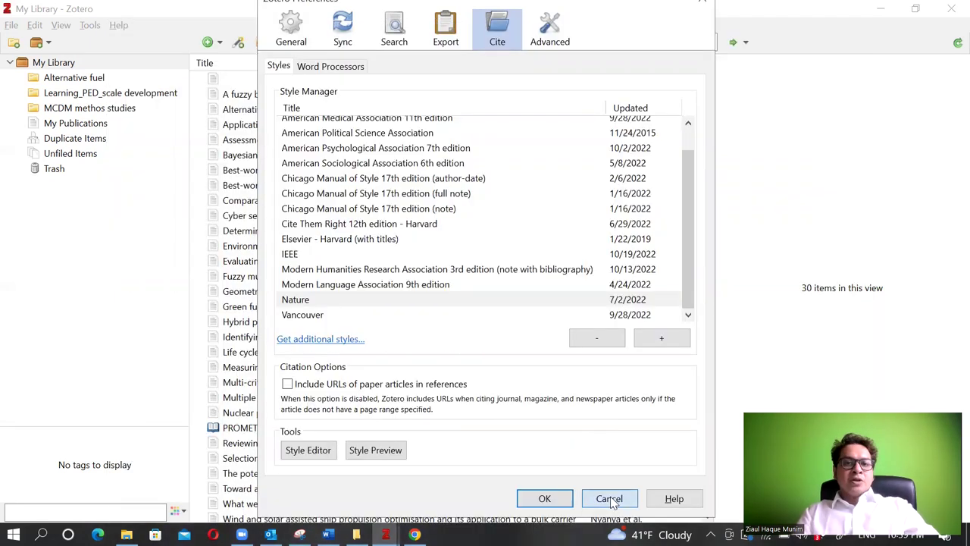
pyautogui.click(610, 499)
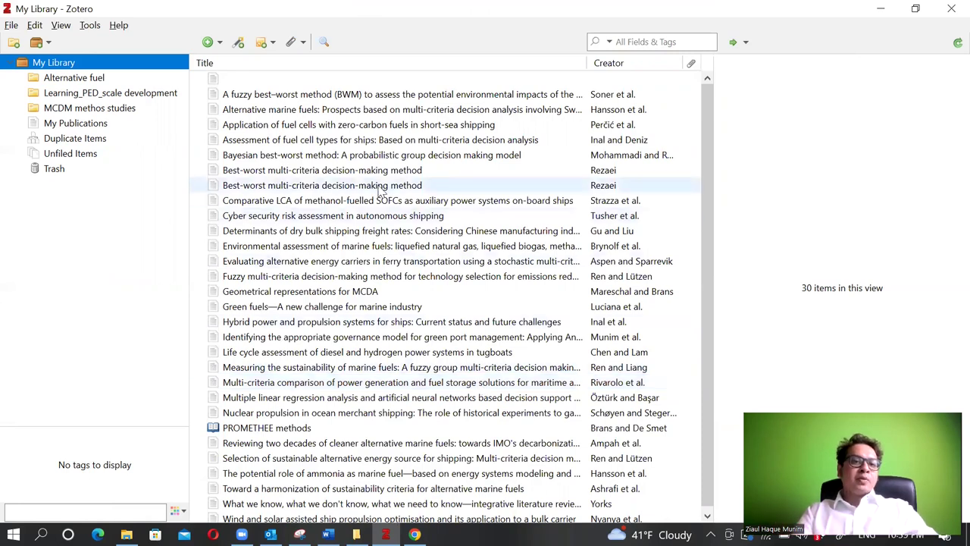
# Show the items in the Alternative fuel collection
pyautogui.click(94, 84)
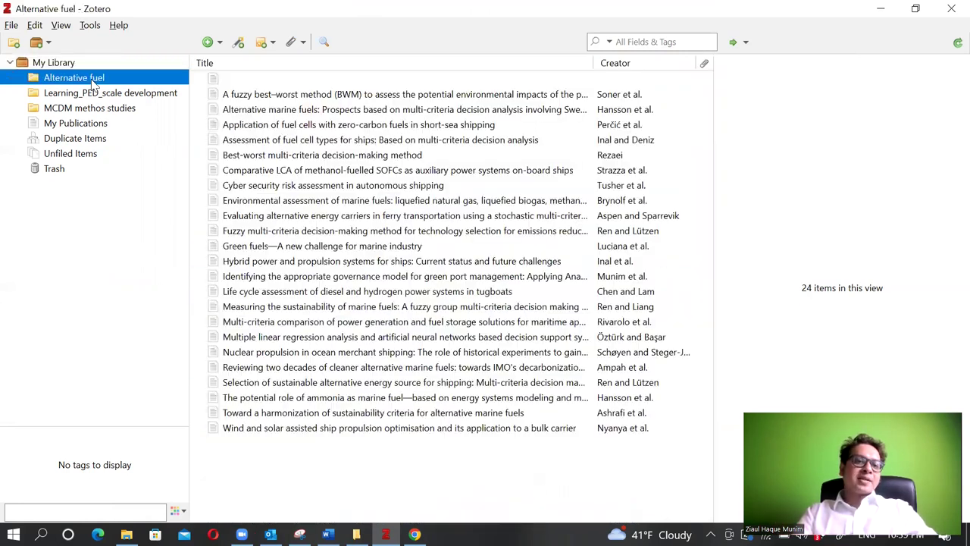
# Look through the Learning_PED_scale development, MCDM methos studies and Alternative fuel collections in turn
pyautogui.click(85, 95)
pyautogui.click(90, 109)
pyautogui.click(87, 81)
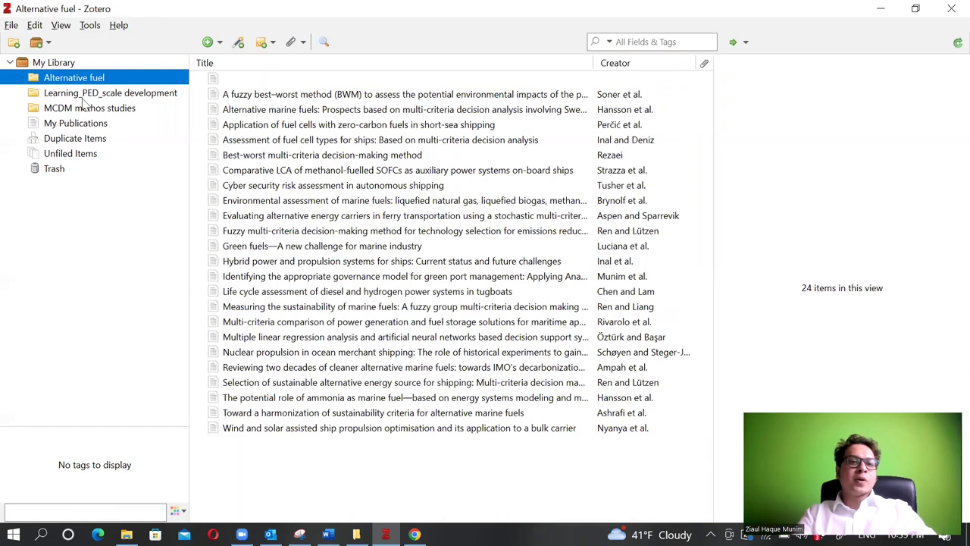
pyautogui.click(77, 97)
pyautogui.click(80, 112)
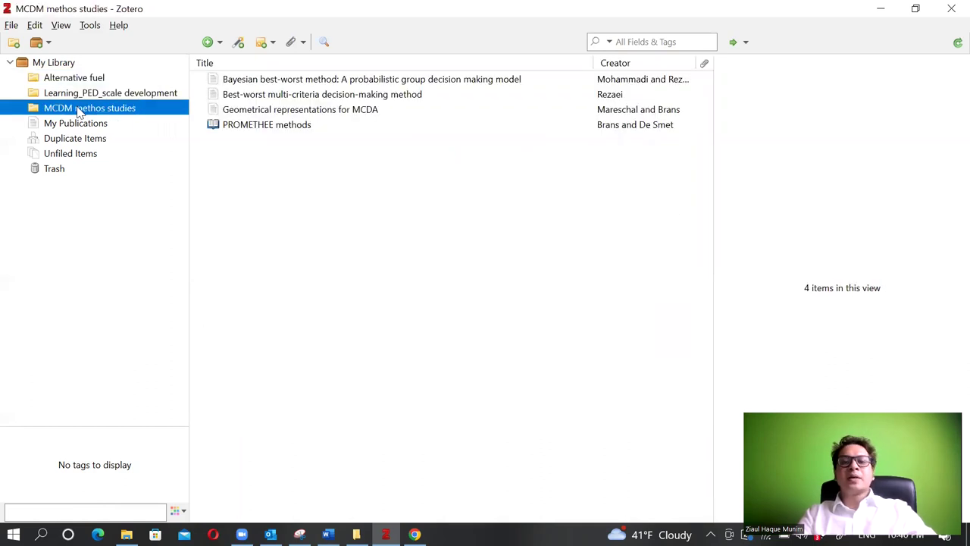
pyautogui.click(74, 80)
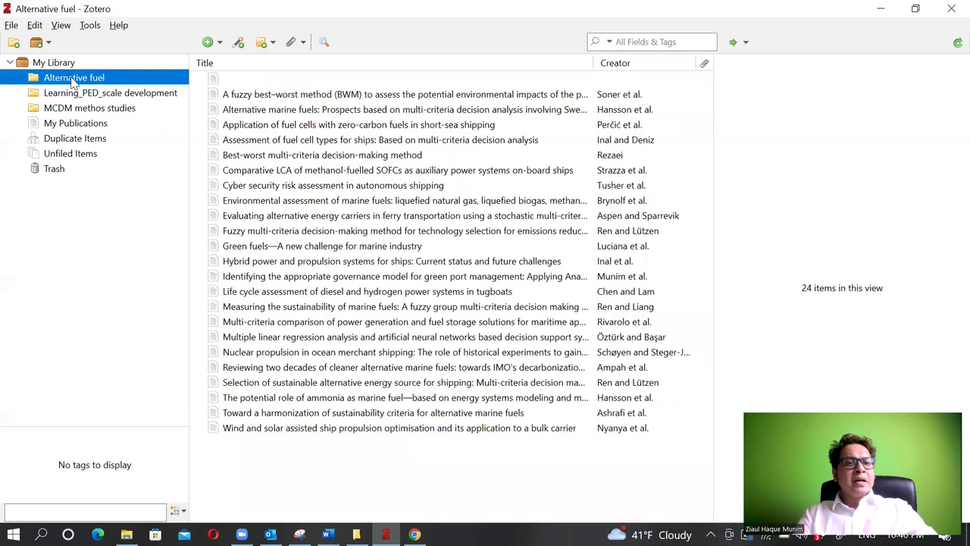
# Create a new collection named E-learning under My Library and show its contents
pyautogui.rightClick(67, 68)
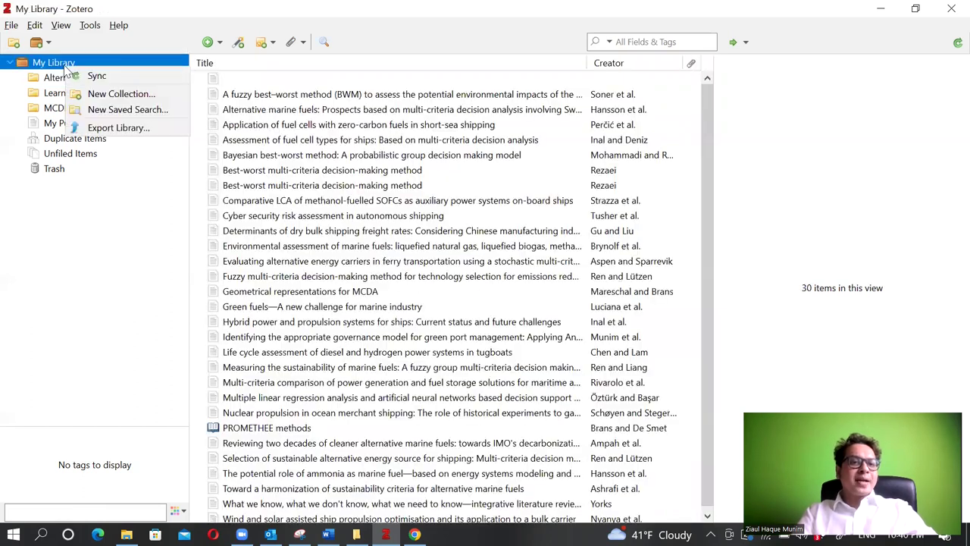
pyautogui.click(104, 97)
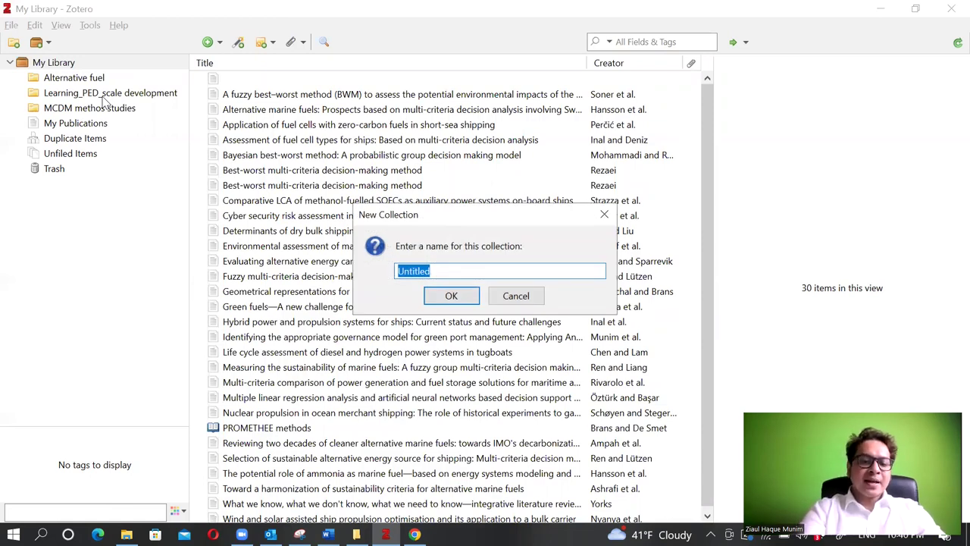
pyautogui.write('Researc')
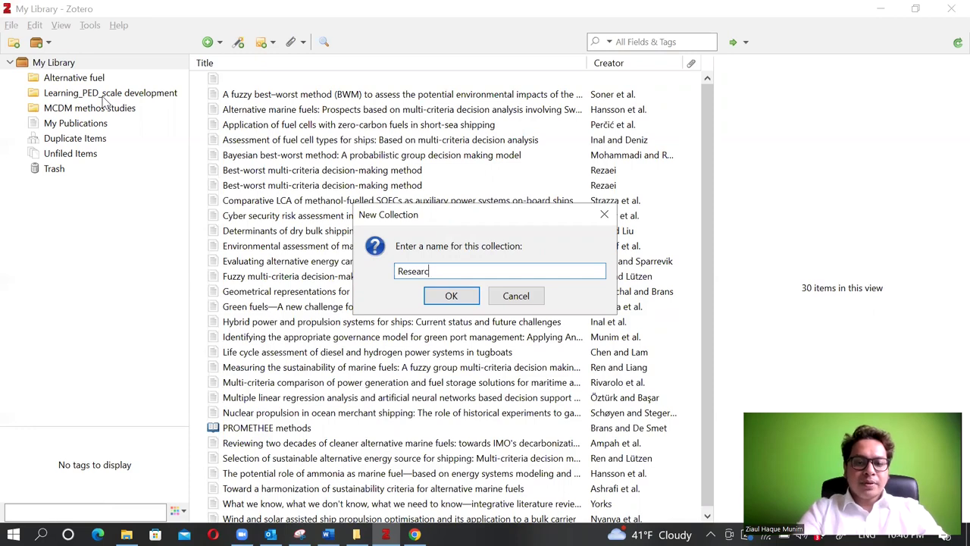
pyautogui.write('h HUB Video')
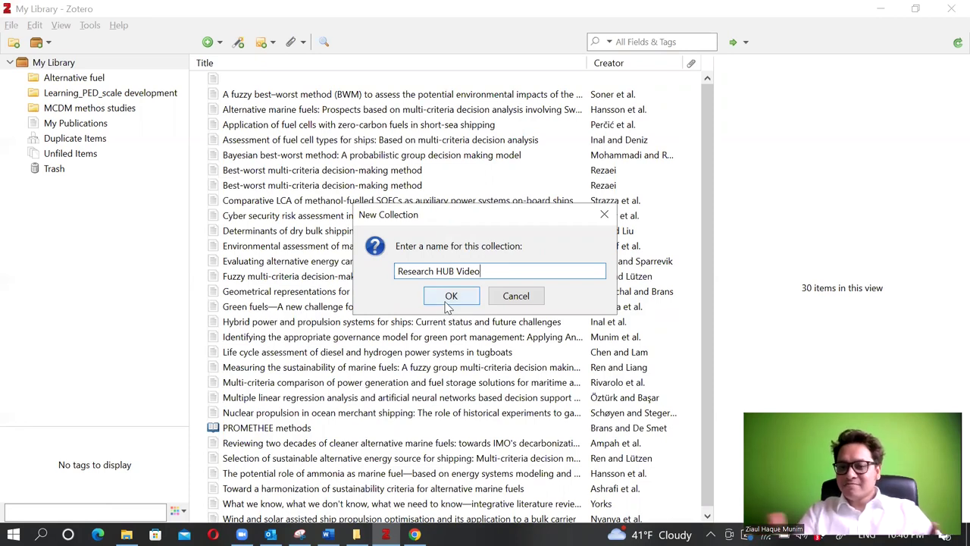
pyautogui.moveTo(528, 271); pyautogui.dragTo(151, 275)
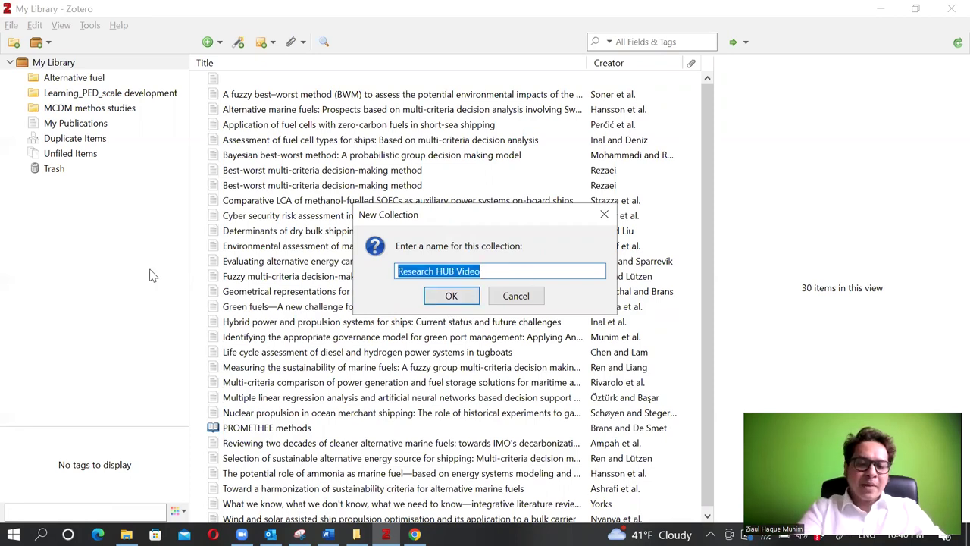
pyautogui.write('E-learning')
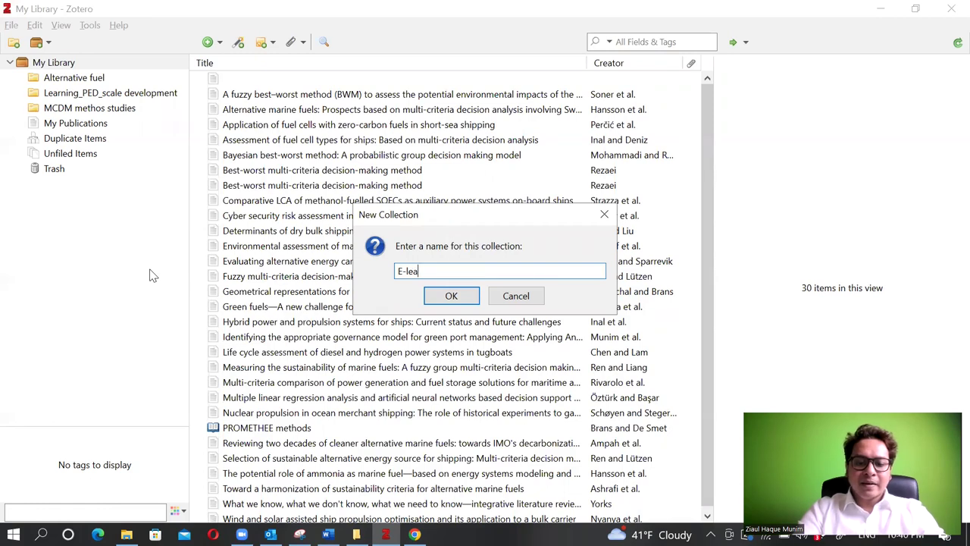
pyautogui.press('Return')
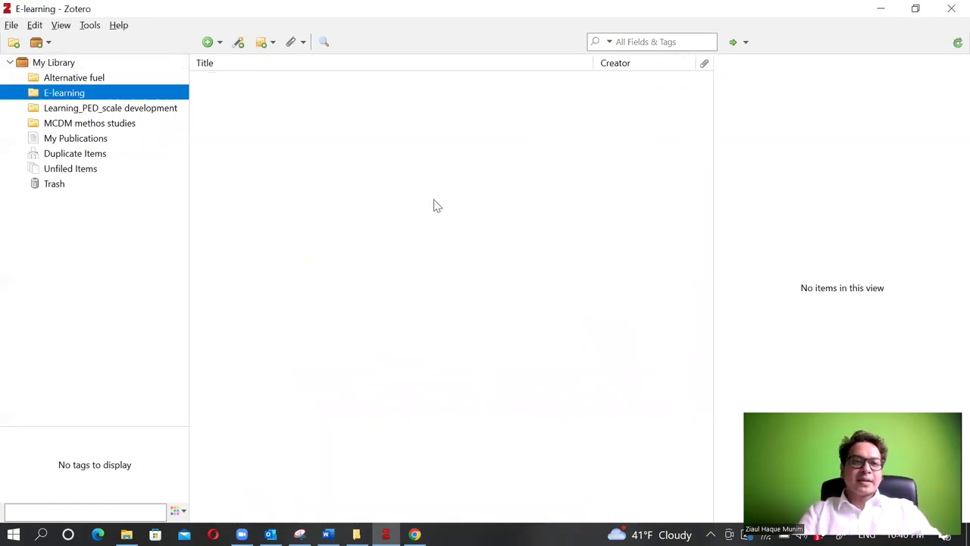
pyautogui.click(402, 319)
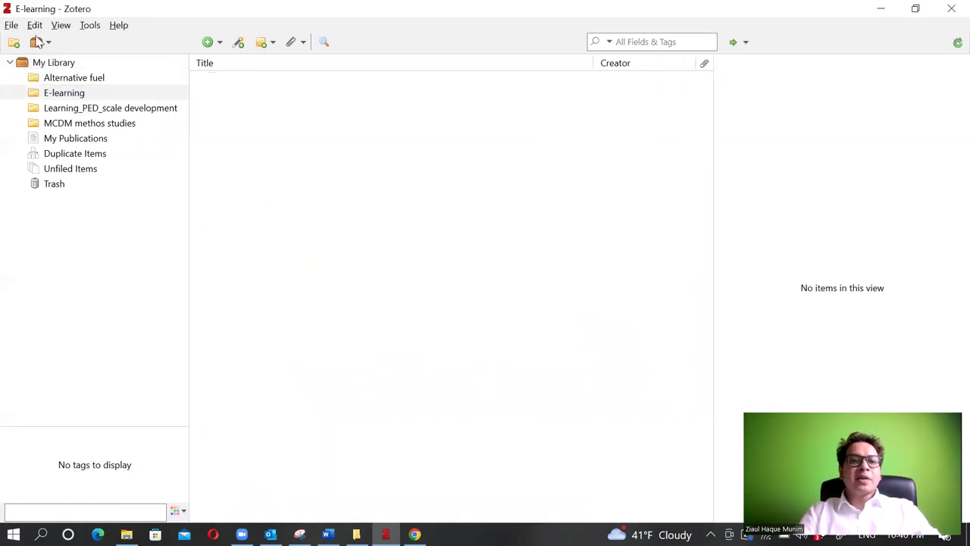
pyautogui.click(58, 97)
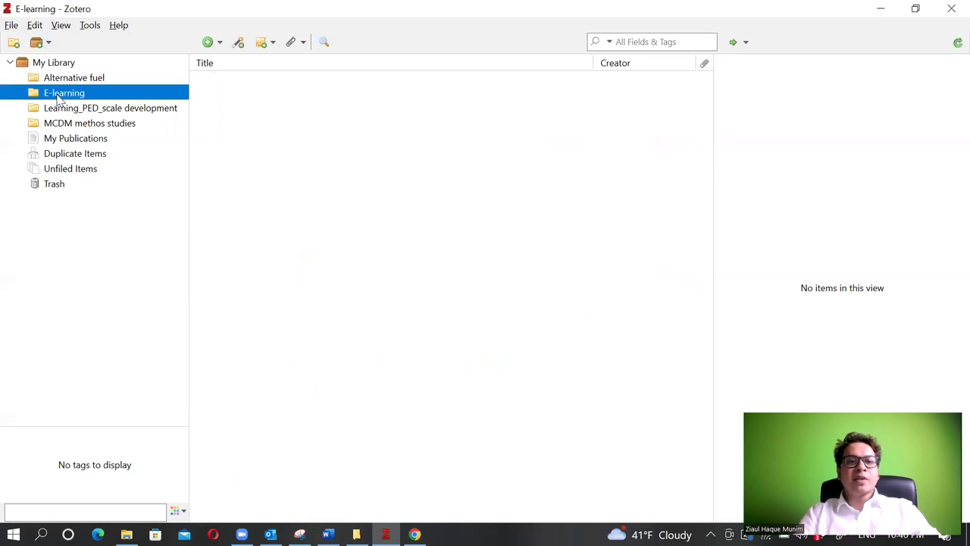
pyautogui.click(365, 226)
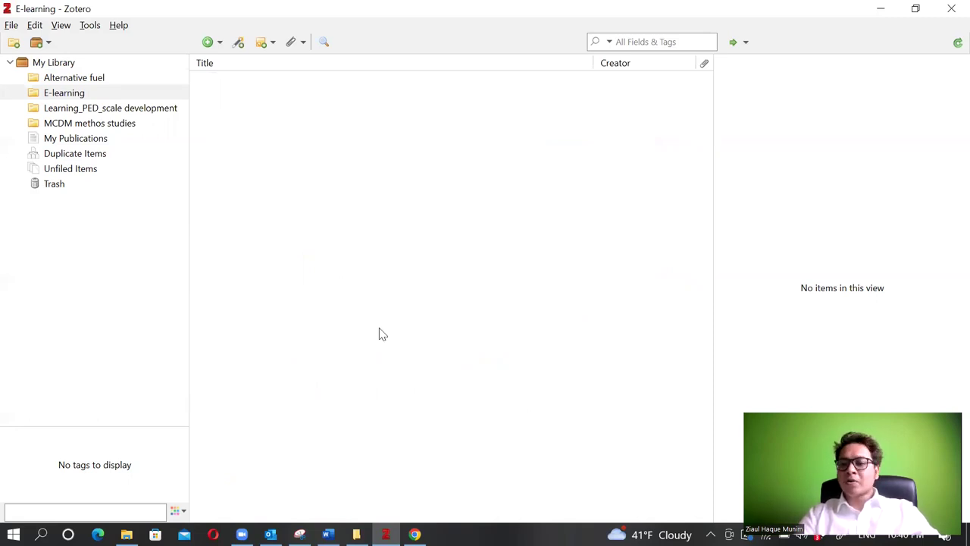
# Switch to Google Scholar in Chrome and search for "e learning in higher education" using the suggested query
pyautogui.click(415, 535)
pyautogui.click(245, 13)
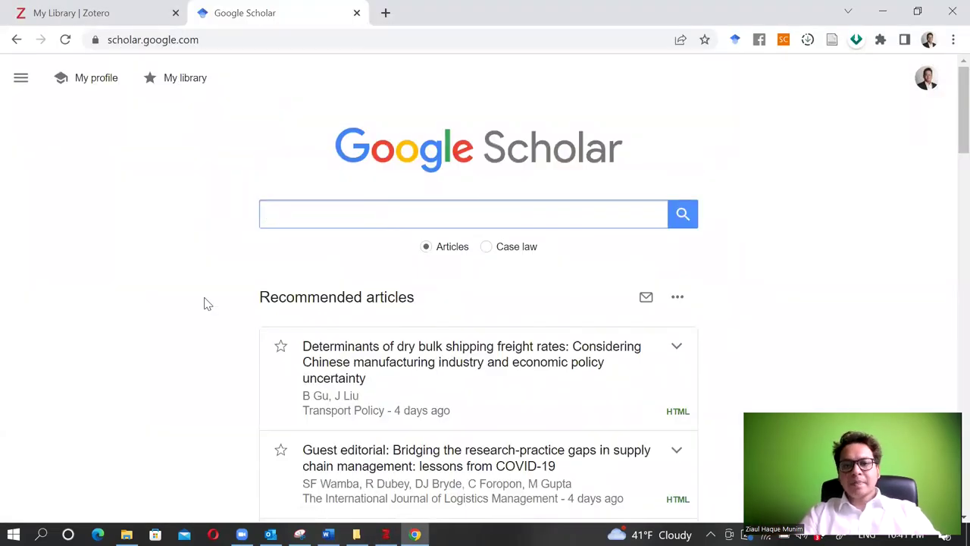
pyautogui.write('e-le')
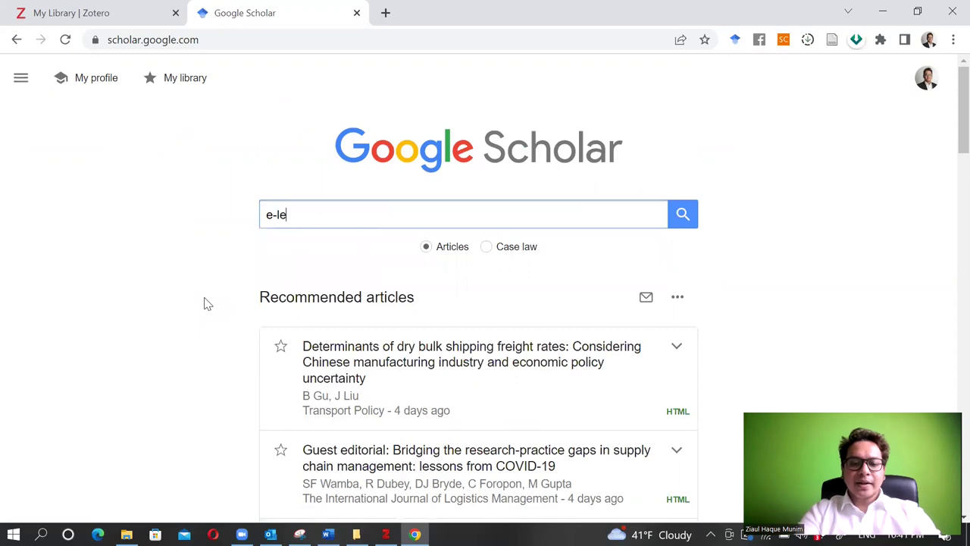
pyautogui.write('arning')
pyautogui.press('Down')
pyautogui.press('Return')
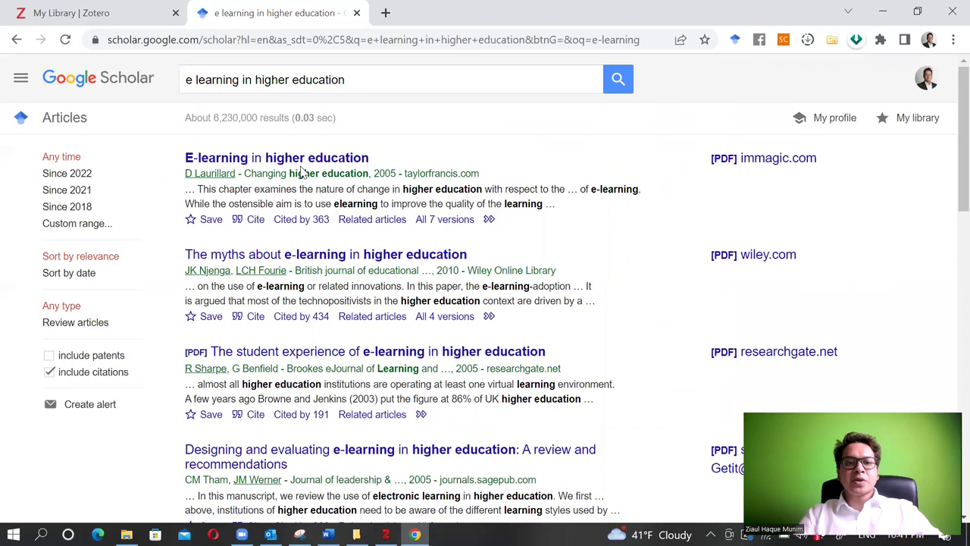
# Export the RefMan citation of the first result, "E-learning in higher education", to Zotero
pyautogui.click(256, 221)
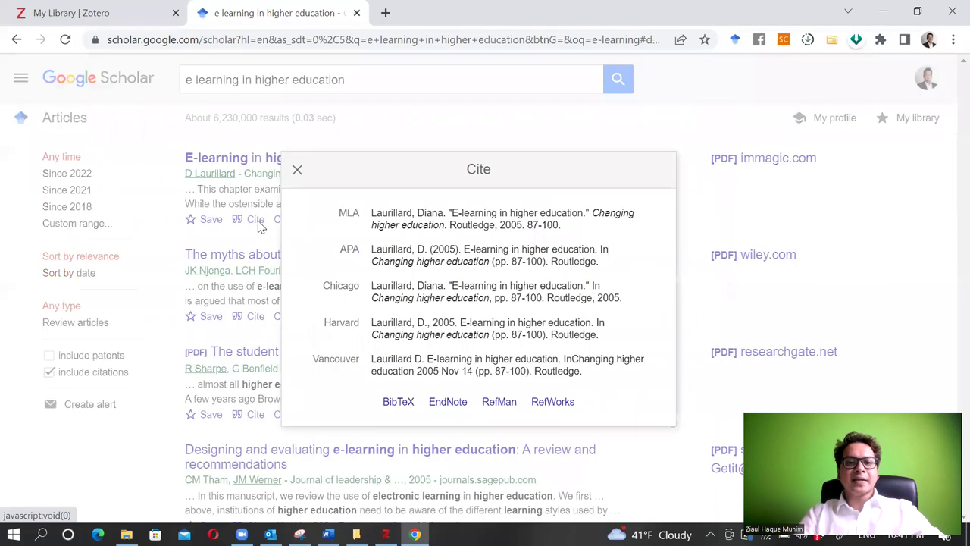
pyautogui.click(402, 262)
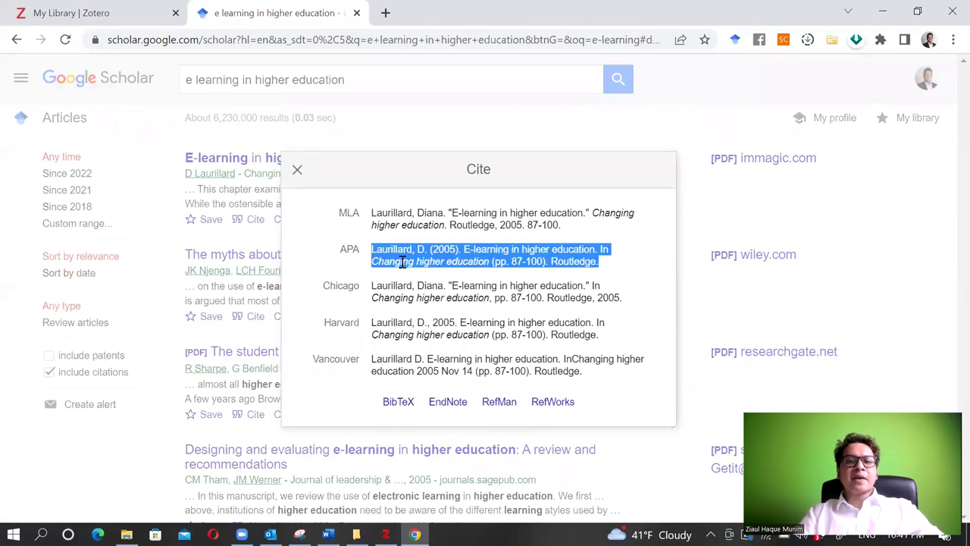
pyautogui.click(498, 403)
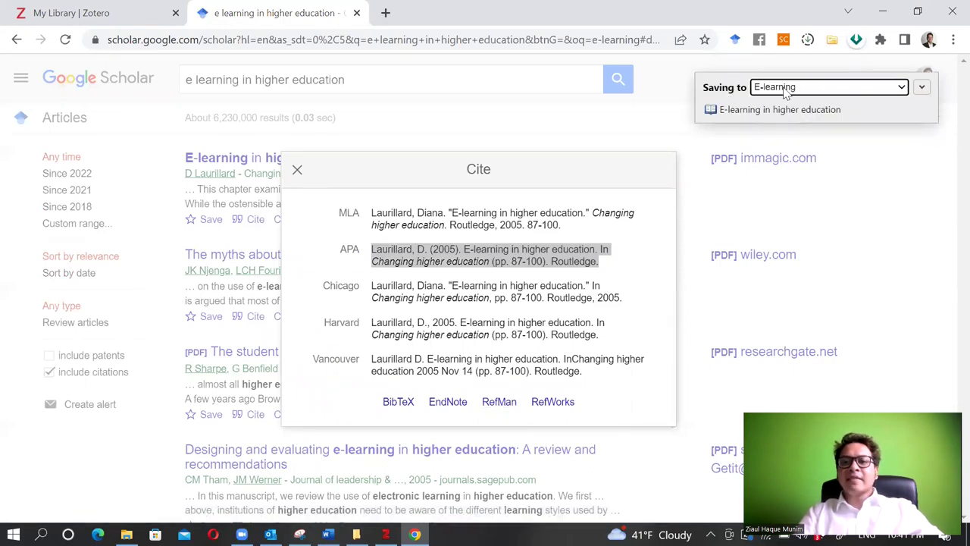
# Try My Library, Alternative fuel and MCDM methos studies as alternative destinations for the item being saved
pyautogui.click(902, 88)
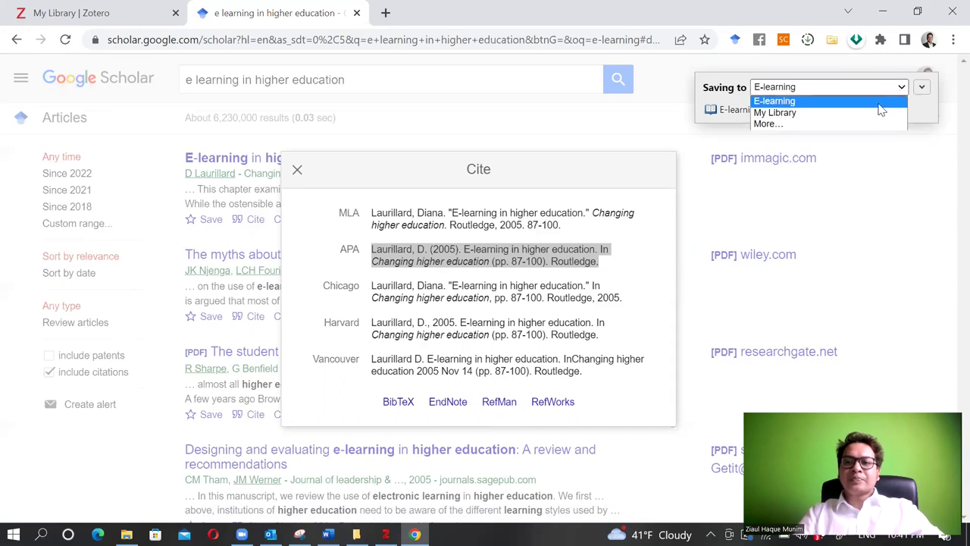
pyautogui.click(878, 115)
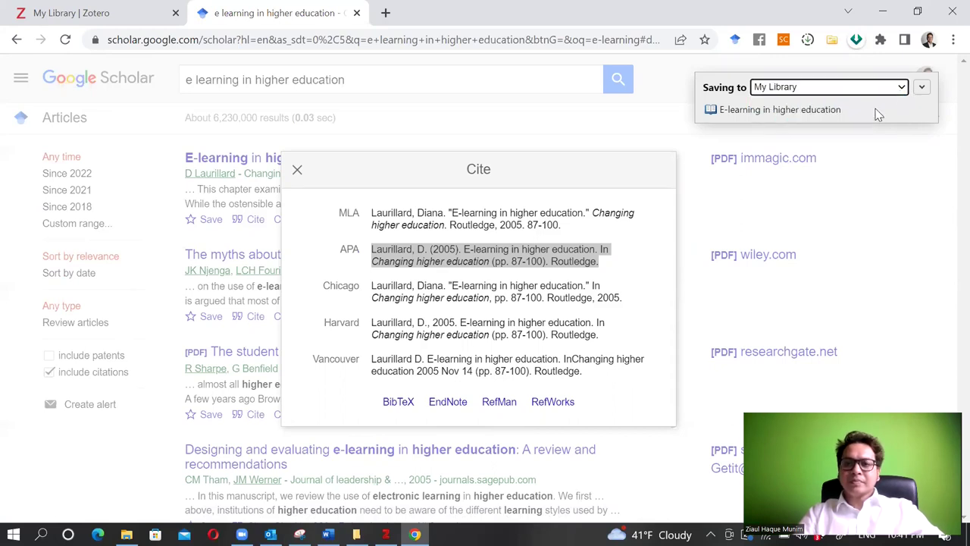
pyautogui.click(839, 92)
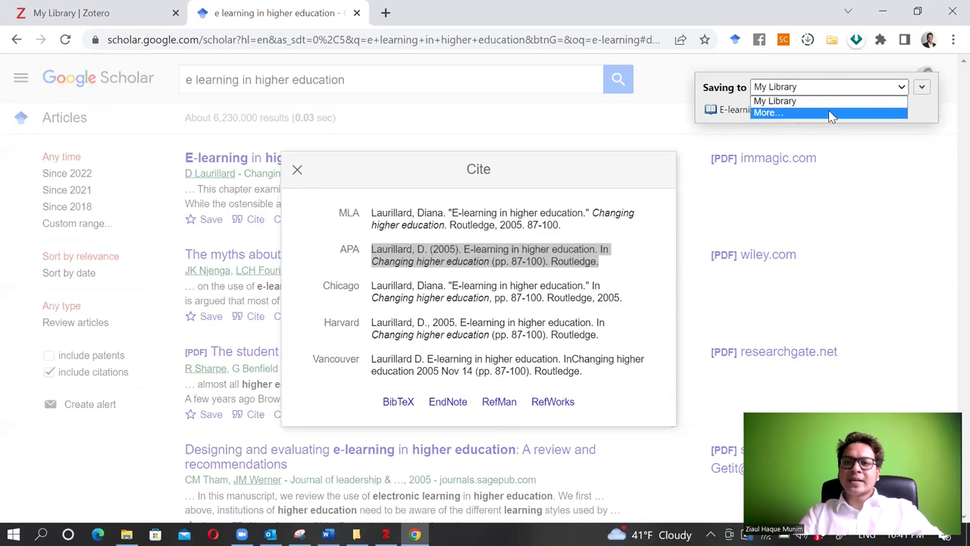
pyautogui.click(831, 114)
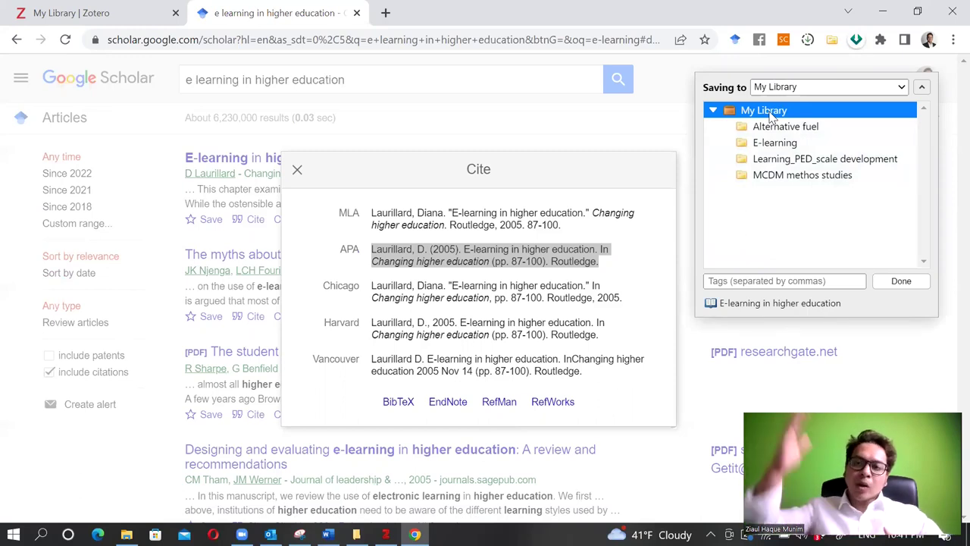
pyautogui.press('Down')
pyautogui.press('Down')
pyautogui.press('Down')
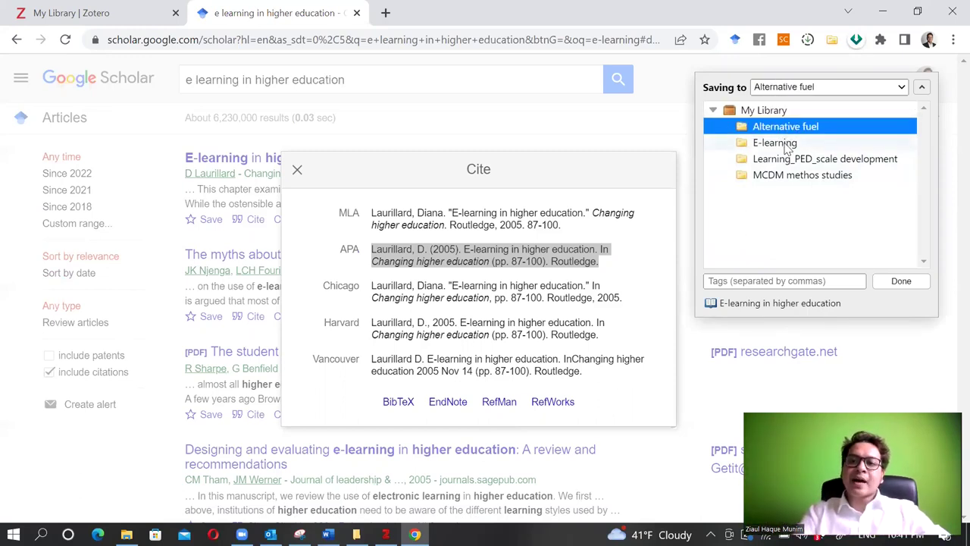
pyautogui.click(789, 176)
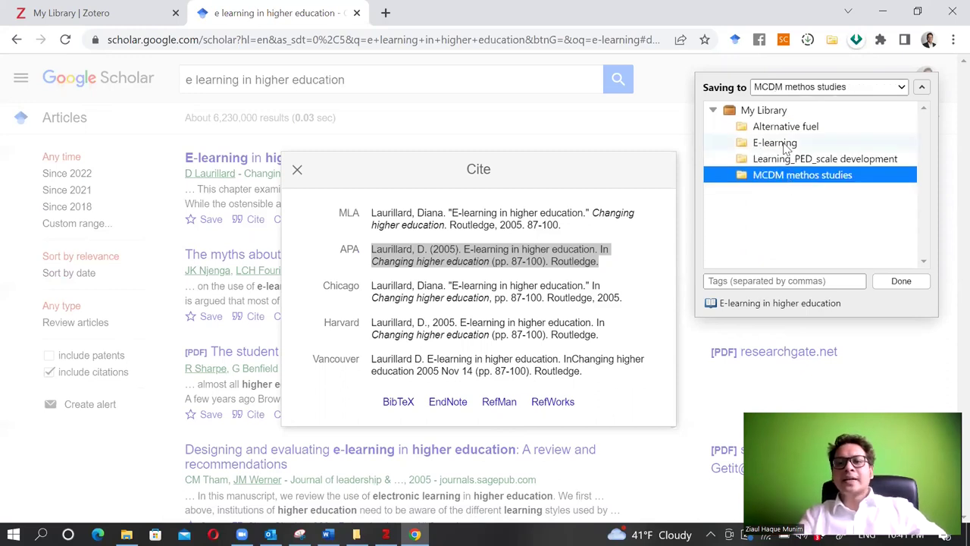
# Choose the E-learning collection as the item's destination, finish saving and close the citation window
pyautogui.click(786, 146)
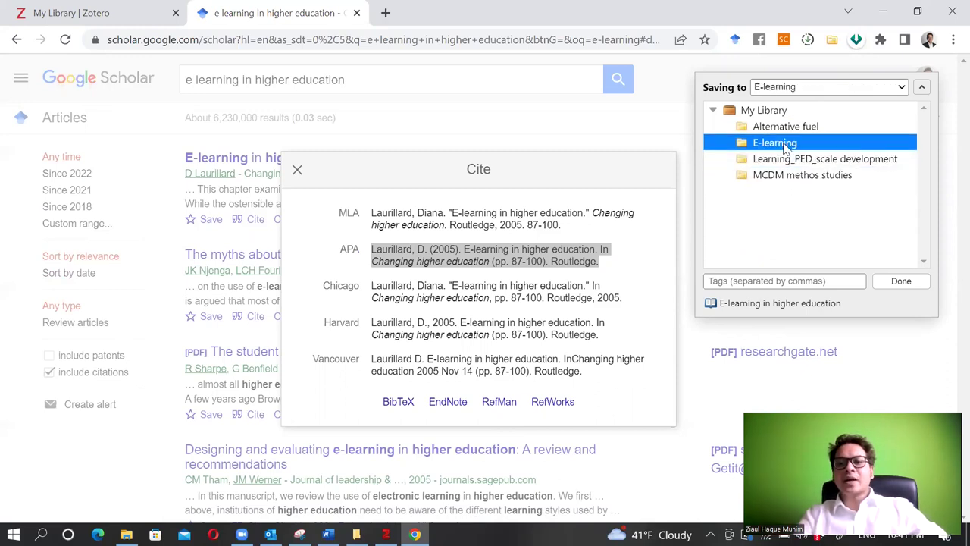
pyautogui.click(895, 286)
pyautogui.press('Escape')
# Save "The myths about e-learning in higher education" to the E-learning collection through its RefMan citation export
pyautogui.scroll(-1, 554, 267)
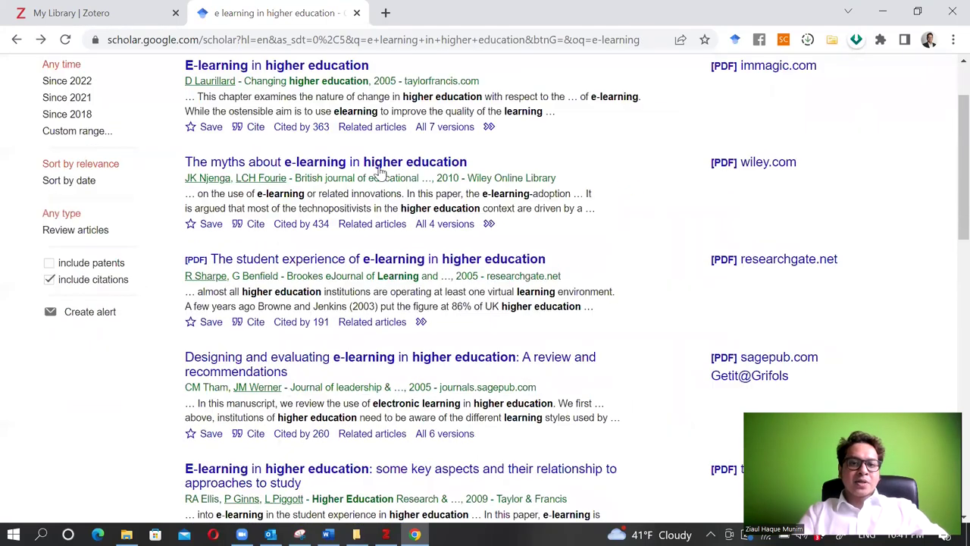
pyautogui.click(255, 223)
pyautogui.click(451, 238)
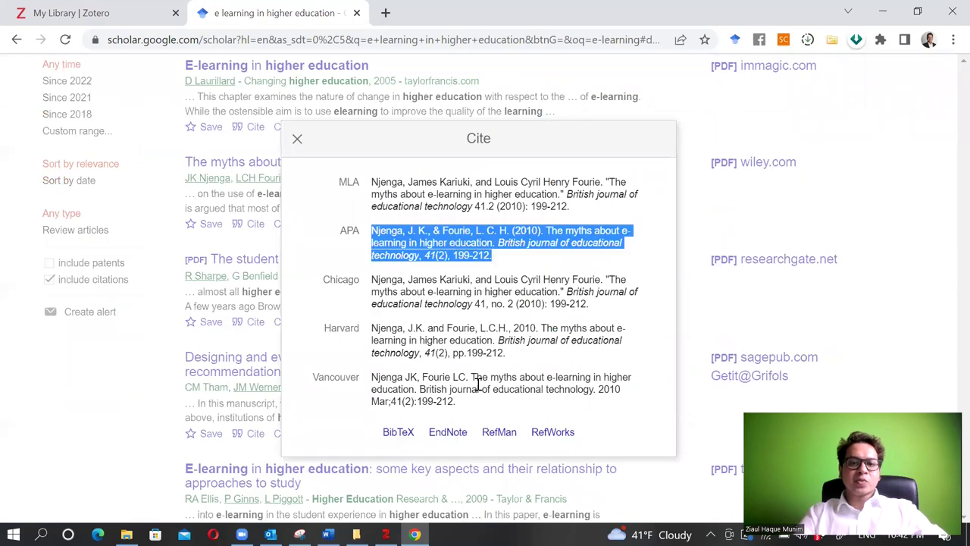
pyautogui.click(500, 432)
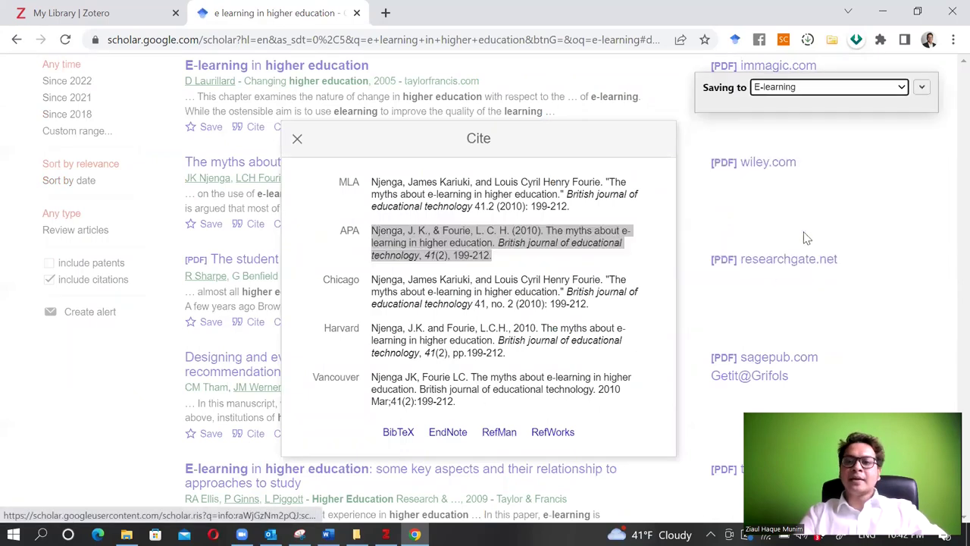
pyautogui.click(921, 88)
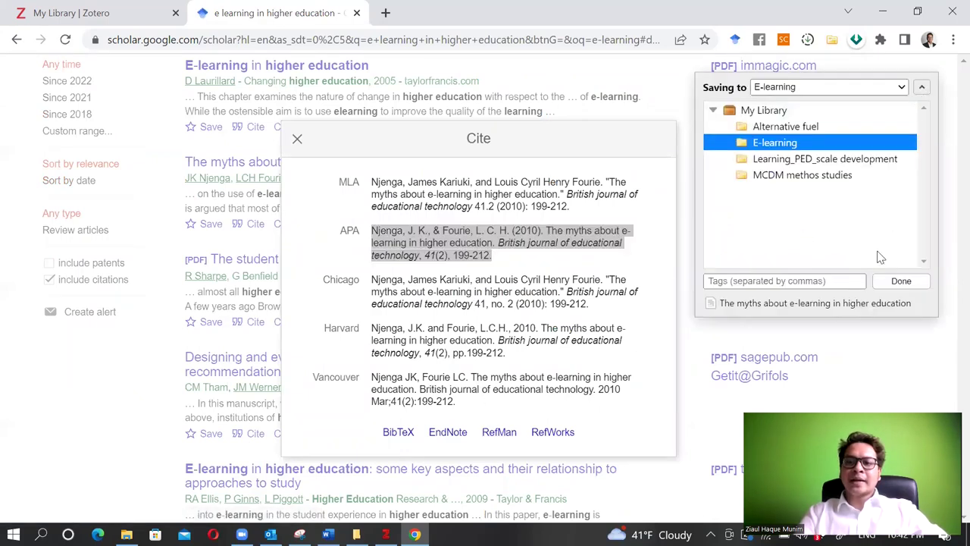
pyautogui.click(893, 282)
pyautogui.click(896, 283)
# Export the RefMan citation of "E-learning in higher education: some key aspects and their relationship to approaches to study" to Zotero and close the citation window
pyautogui.scroll(-1, 894, 281)
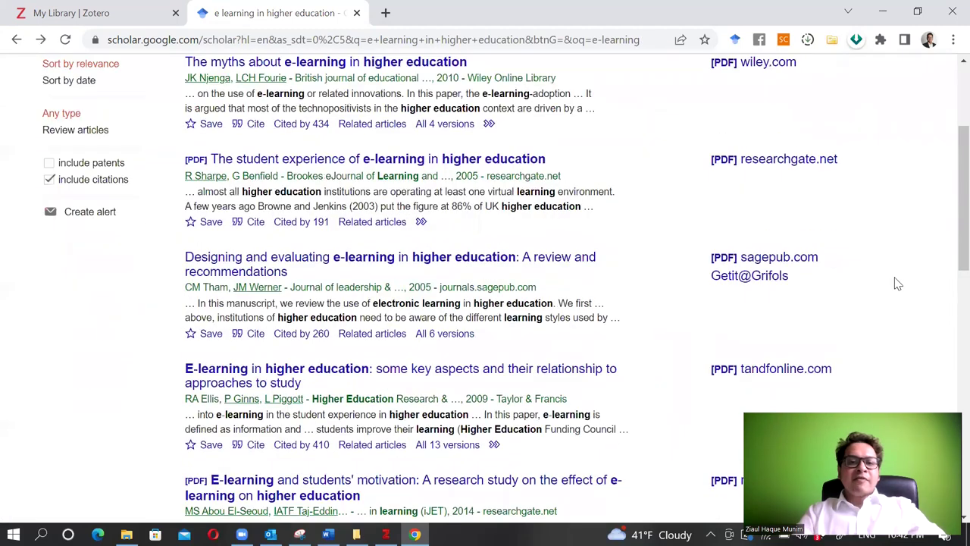
pyautogui.scroll(-2, 606, 318)
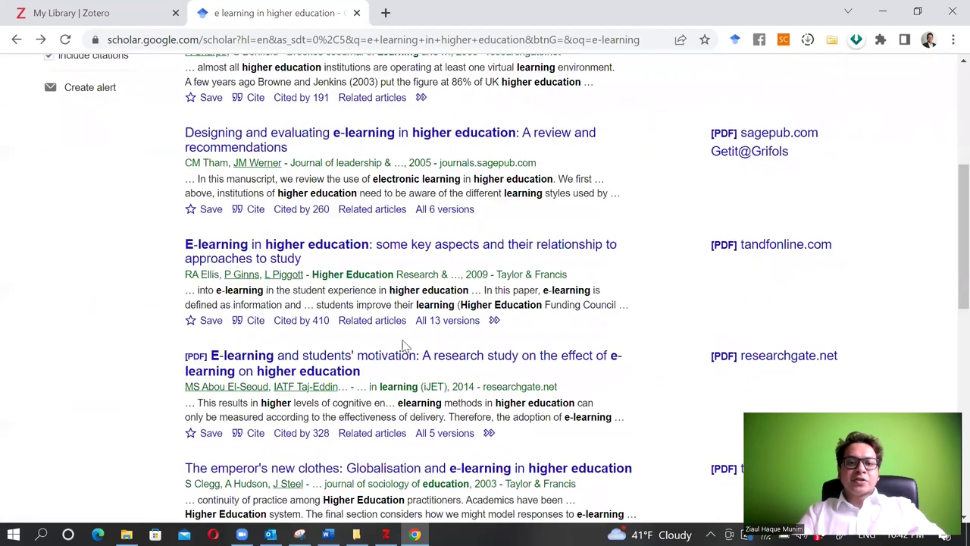
pyautogui.click(254, 320)
pyautogui.click(440, 239)
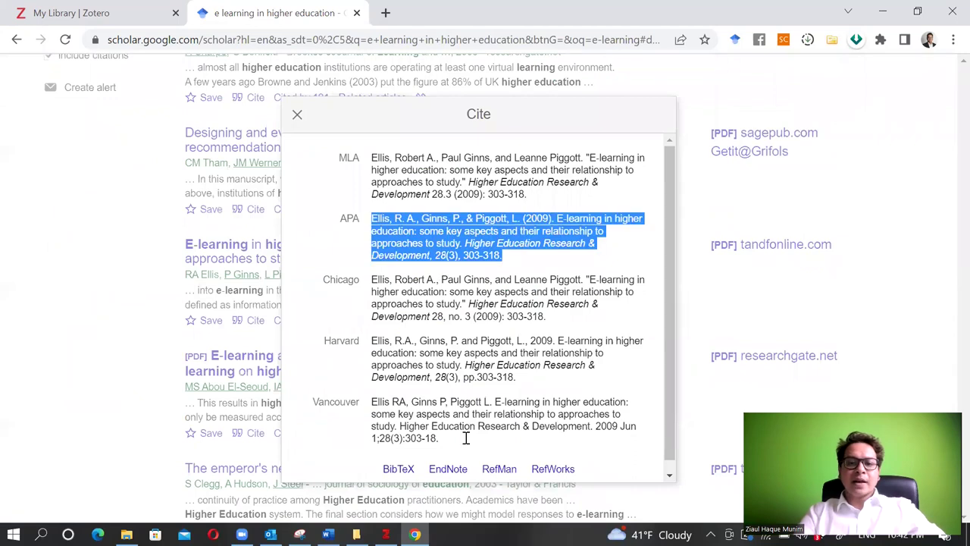
pyautogui.click(500, 469)
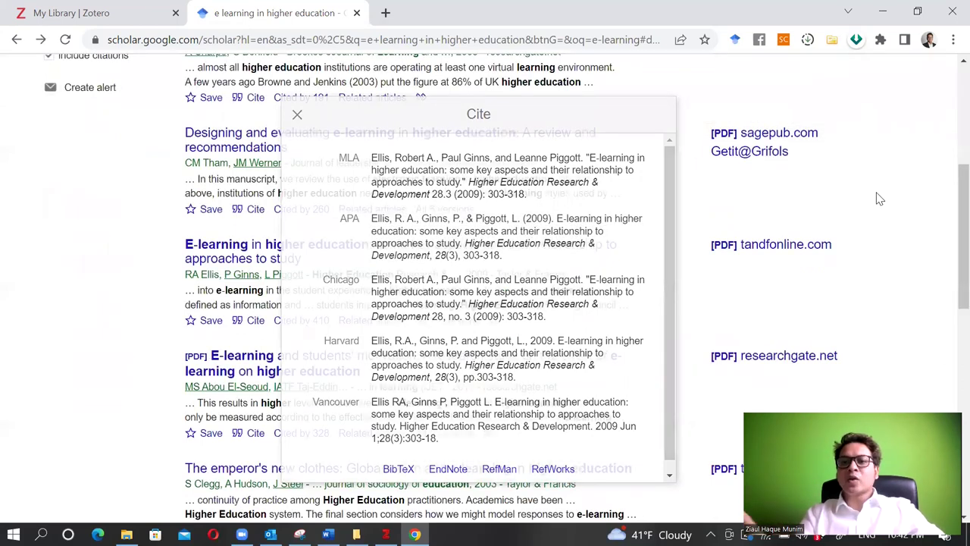
pyautogui.click(880, 199)
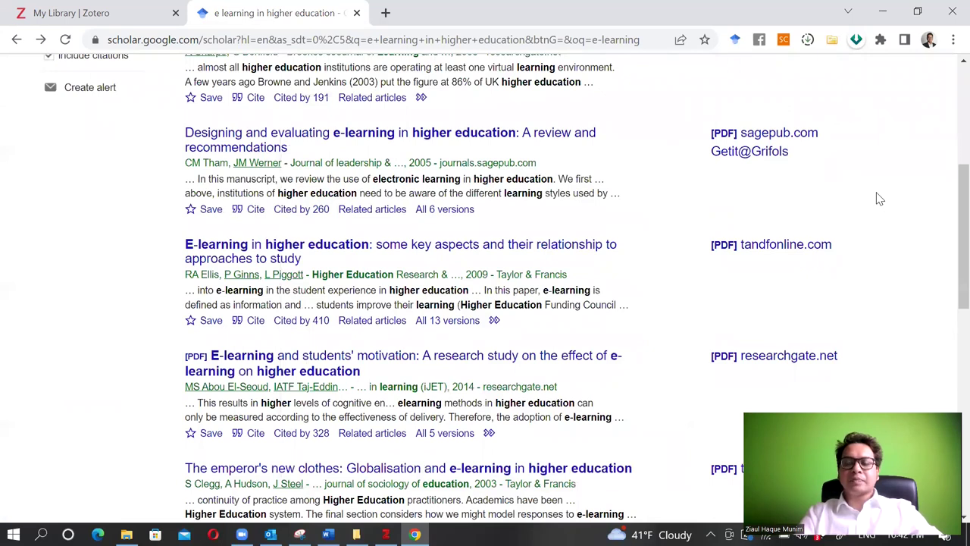
# Look over the e-learning in higher education results and start a multi-item save of the whole results page
pyautogui.scroll(4, 880, 198)
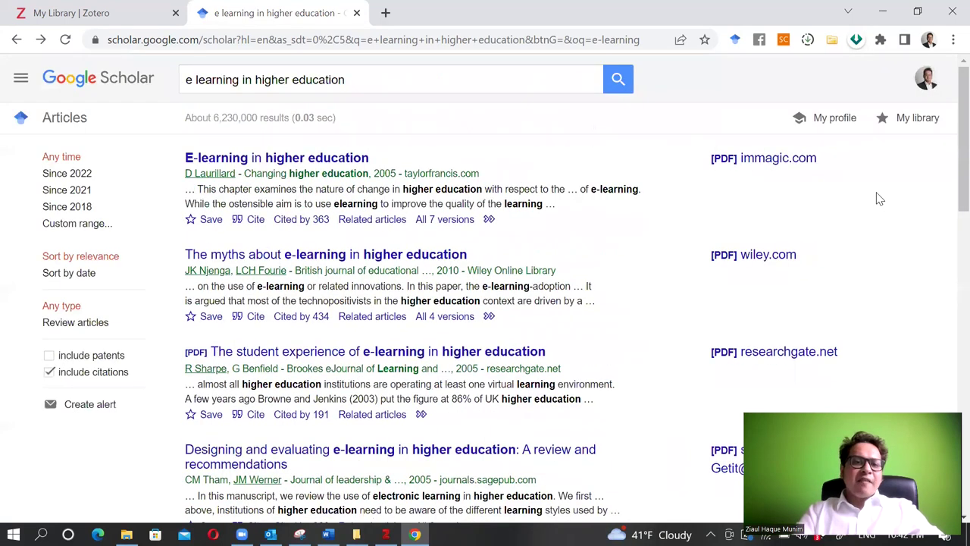
pyautogui.scroll(-5, 879, 199)
pyautogui.scroll(-2, 402, 372)
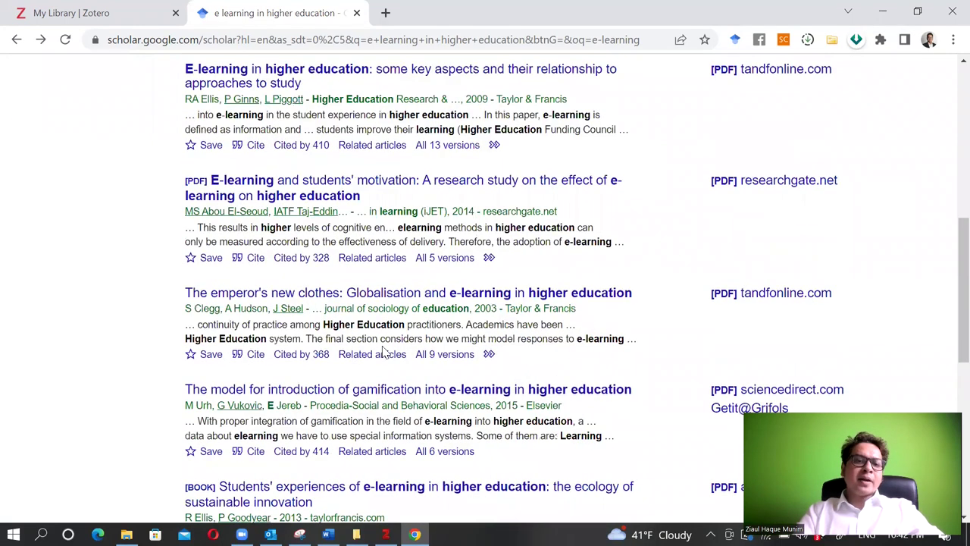
pyautogui.scroll(-4, 384, 351)
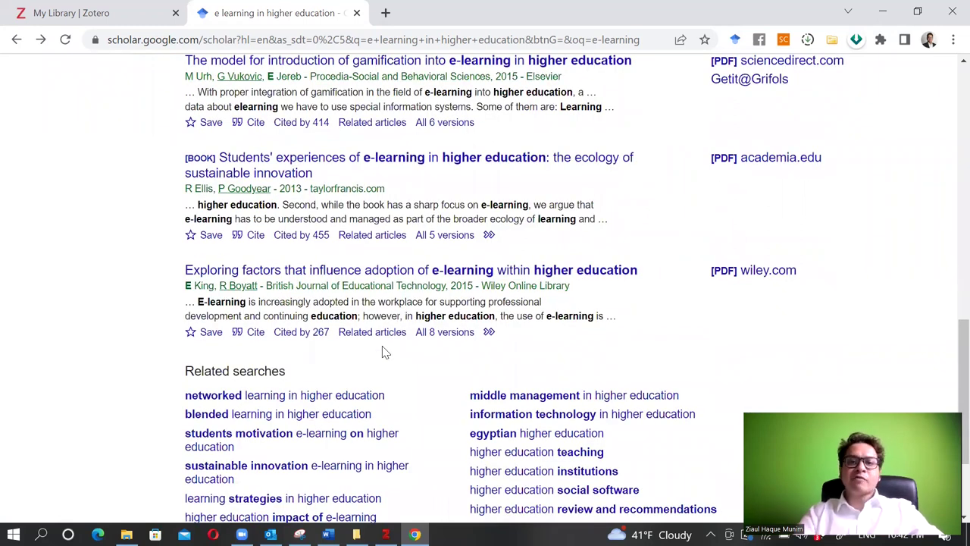
pyautogui.scroll(5, 385, 351)
pyautogui.scroll(4, 894, 260)
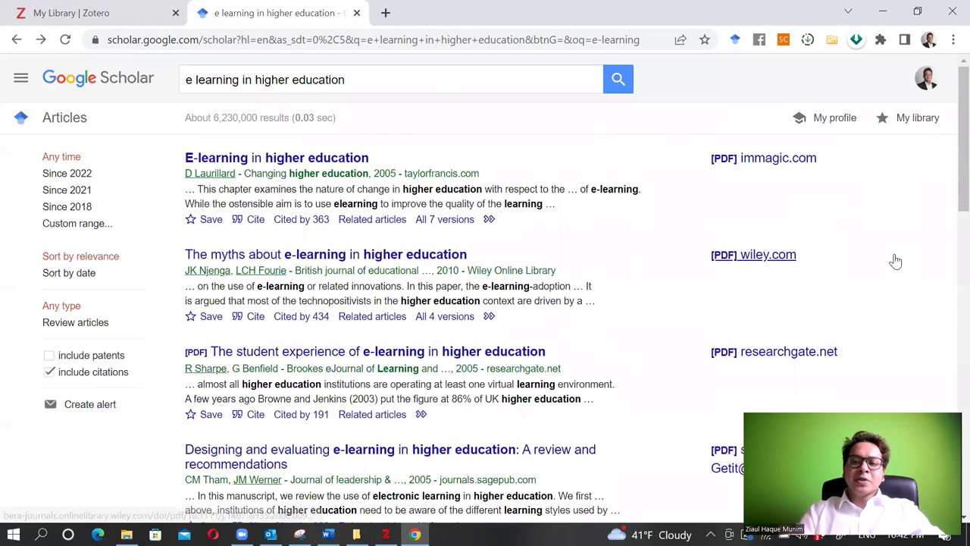
pyautogui.click(832, 44)
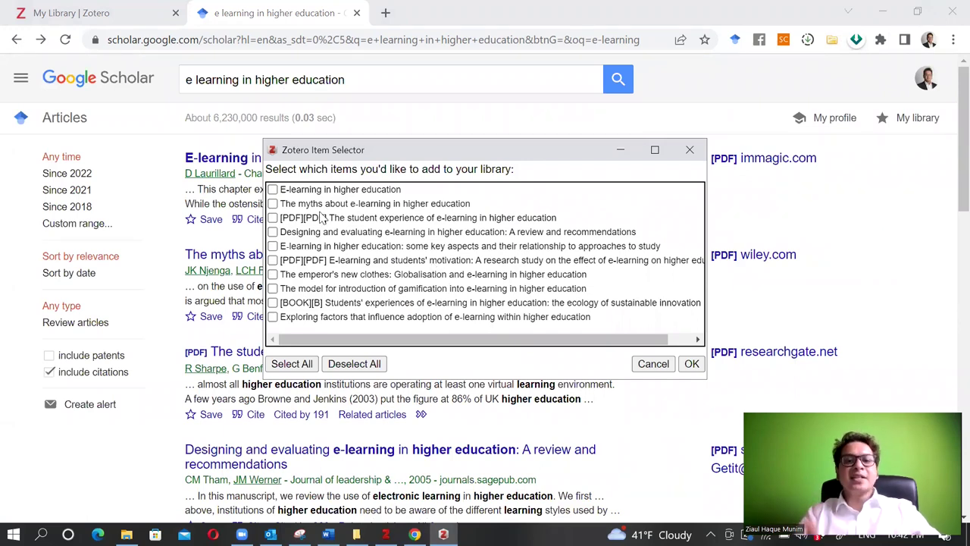
# Select the last five listed items, from "E-learning and students' motivation" to "Exploring factors that influence adoption of e-learning", and save them to the E-learning collection
pyautogui.click(272, 317)
pyautogui.click(272, 303)
pyautogui.click(273, 288)
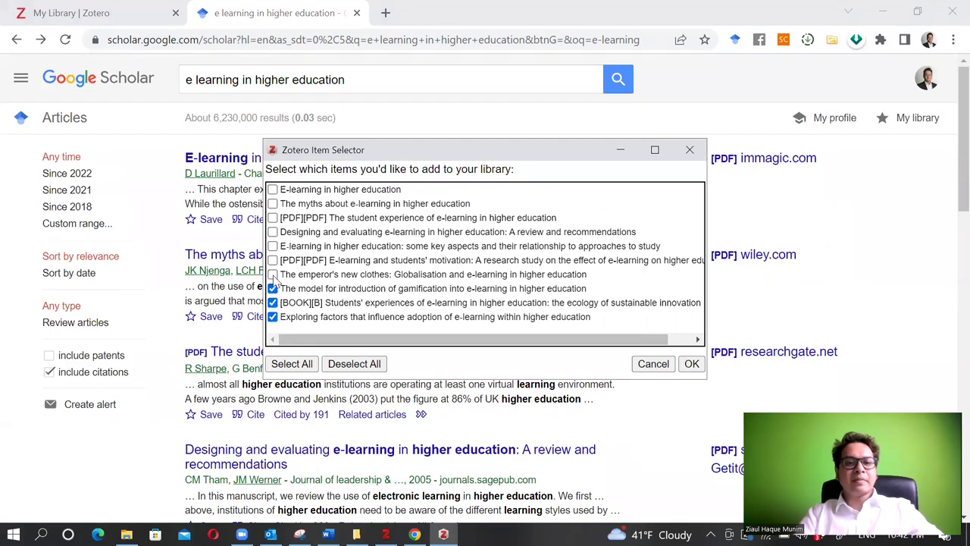
pyautogui.click(272, 275)
pyautogui.click(272, 260)
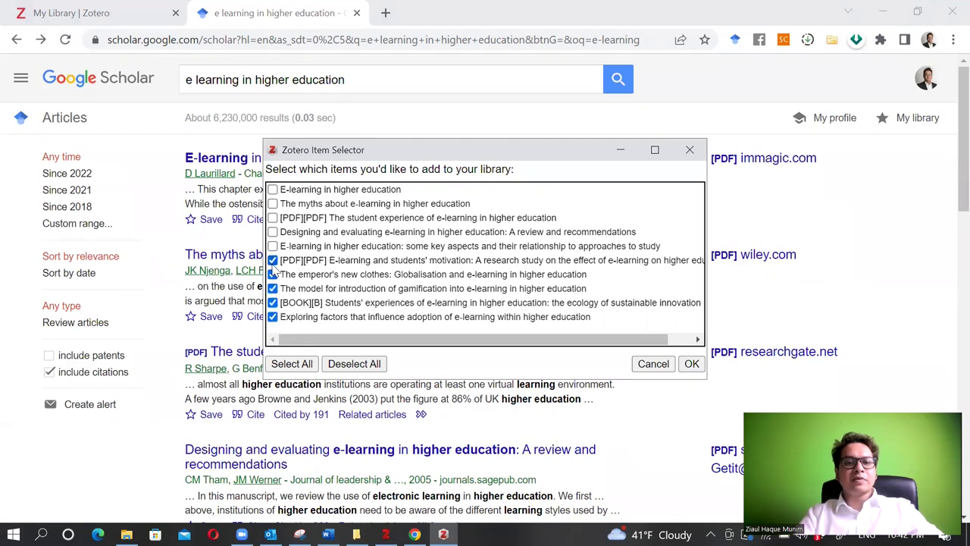
pyautogui.click(692, 365)
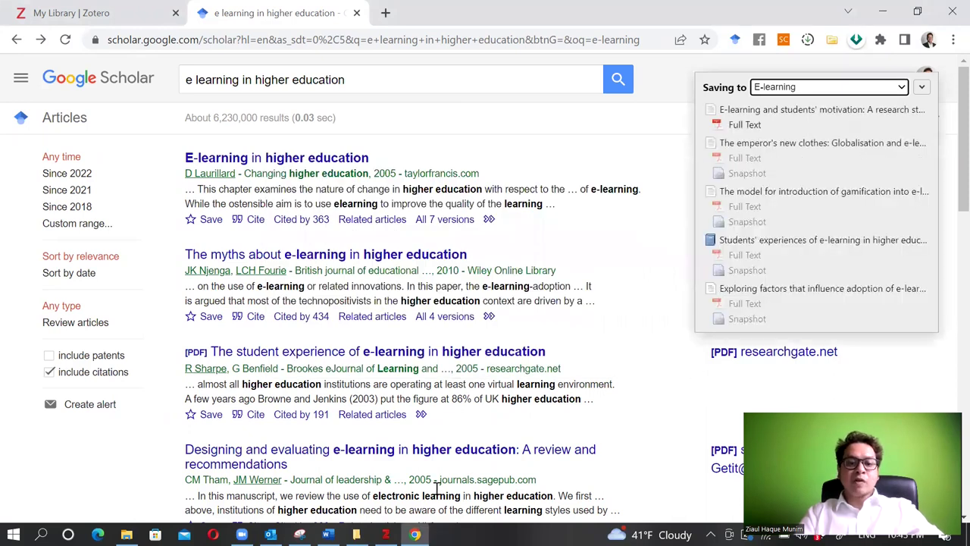
# Switch to Zotero's E-learning collection and find available PDFs for "E-learning in higher education", its "some key aspects" article and "Exploring factors that influence adoption"
pyautogui.click(386, 534)
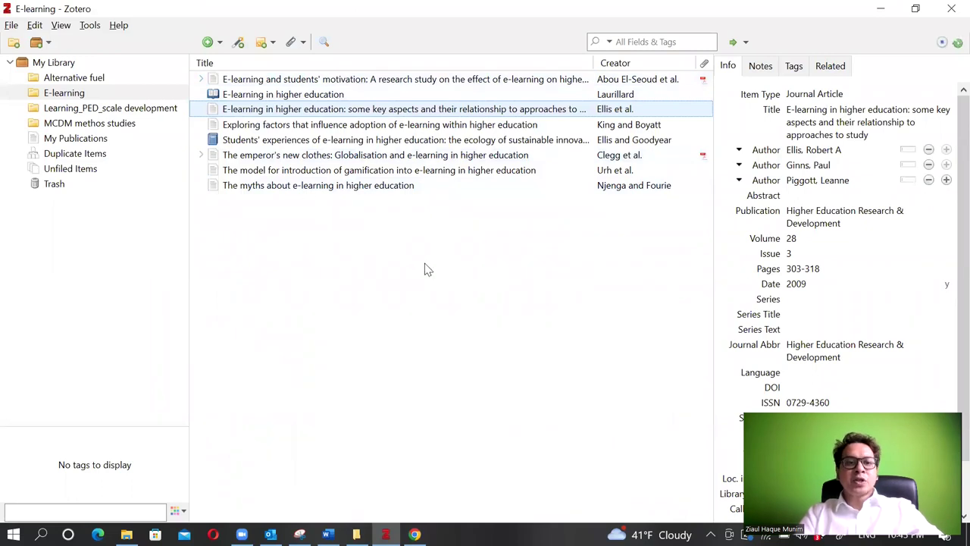
pyautogui.click(138, 92)
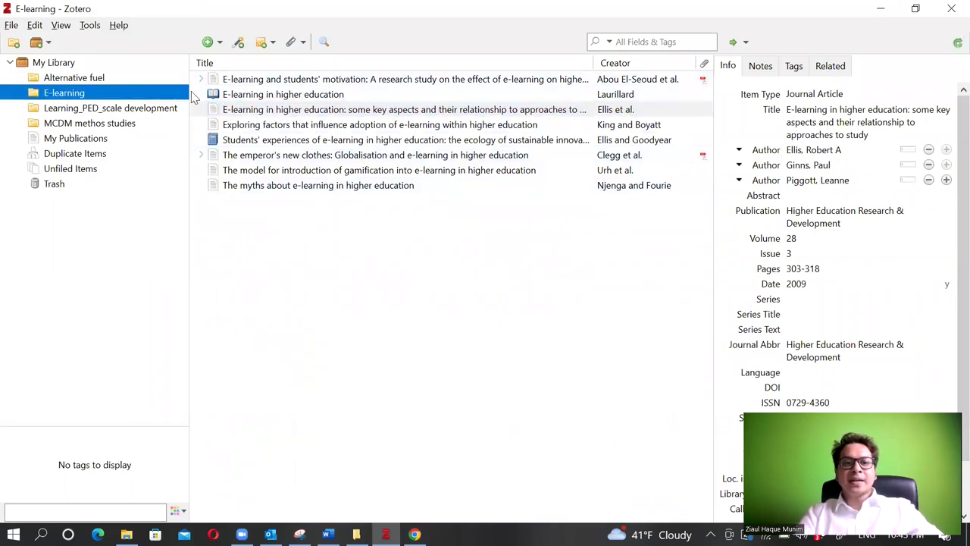
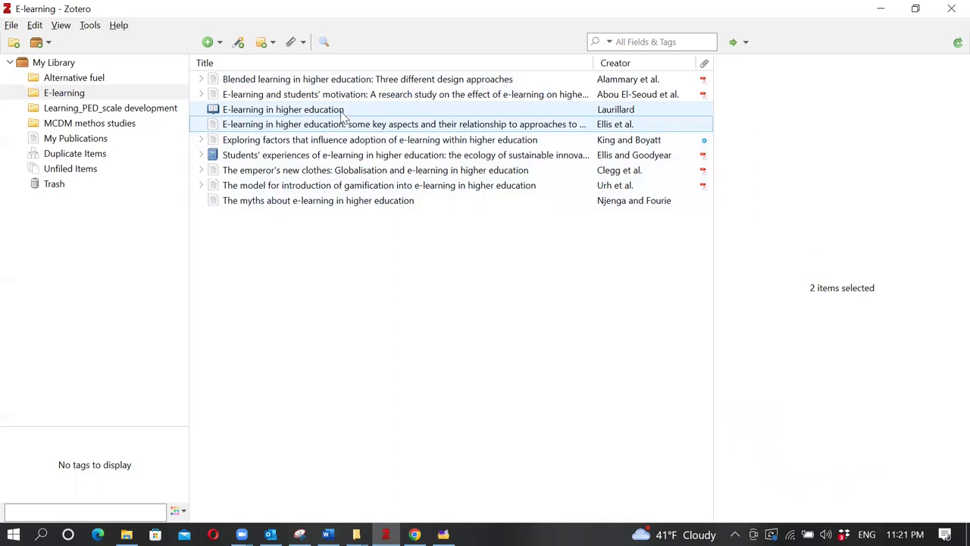
pyautogui.keyDown('ctrl'); pyautogui.click(383, 141); pyautogui.keyUp('ctrl')
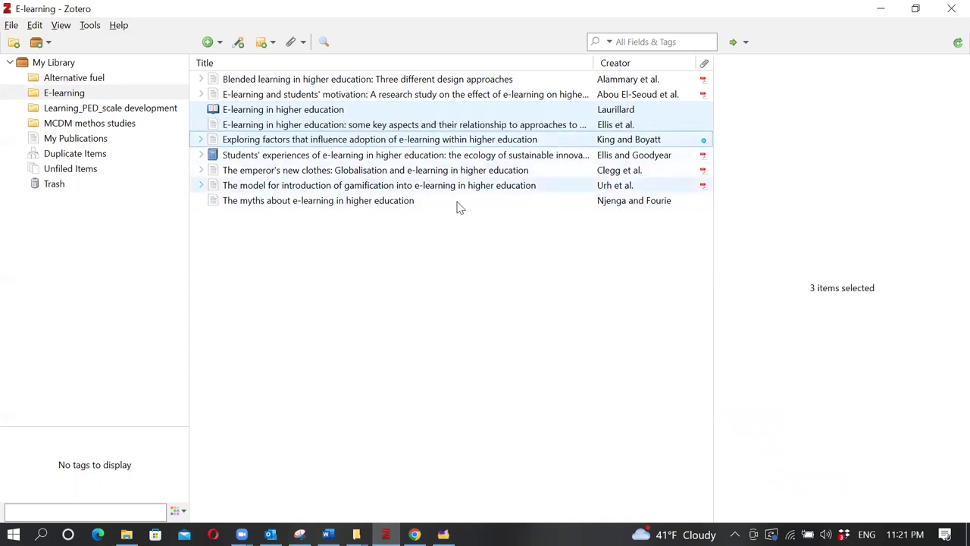
pyautogui.rightClick(421, 142)
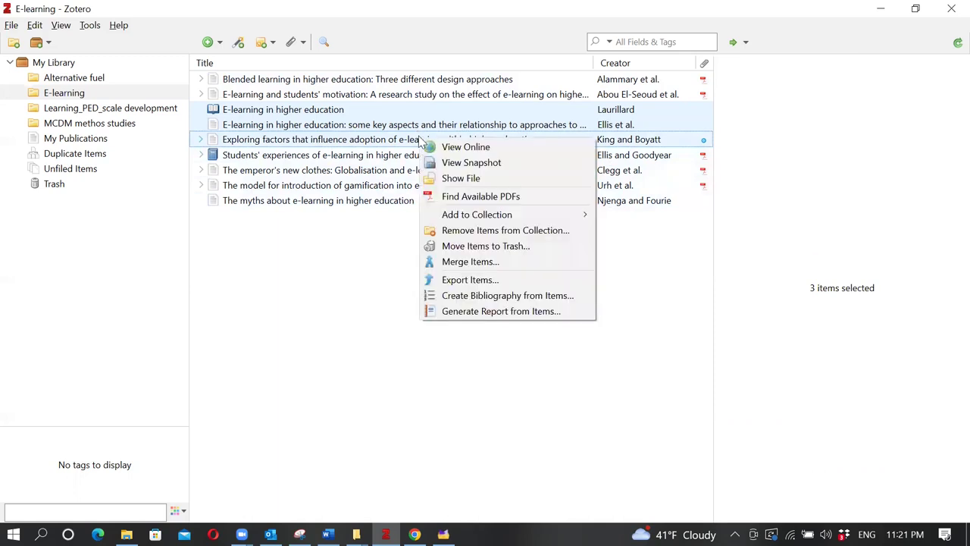
pyautogui.click(492, 198)
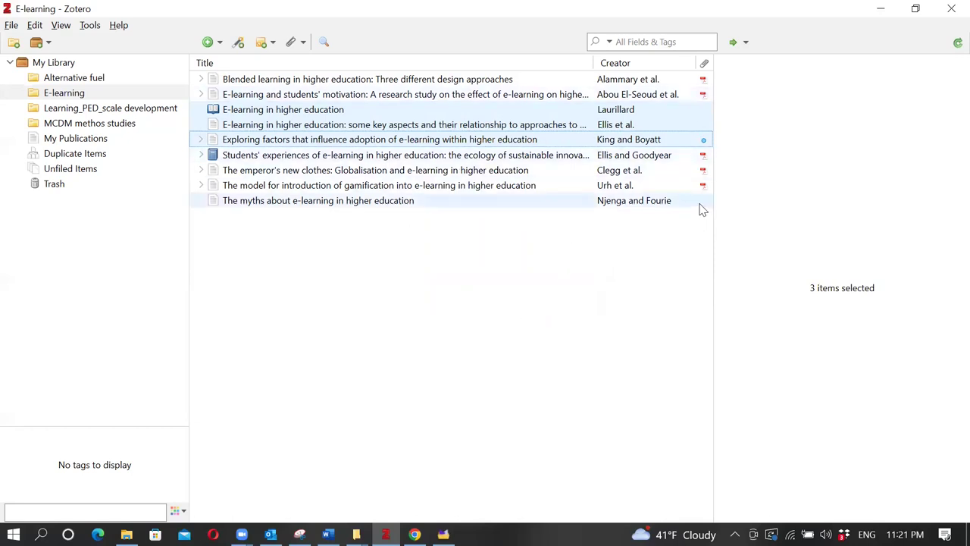
# Review the item options for "The myths about e-learning in higher education" and the attachment options for "Exploring factors that influence adoption of e-learning"
pyautogui.rightClick(343, 203)
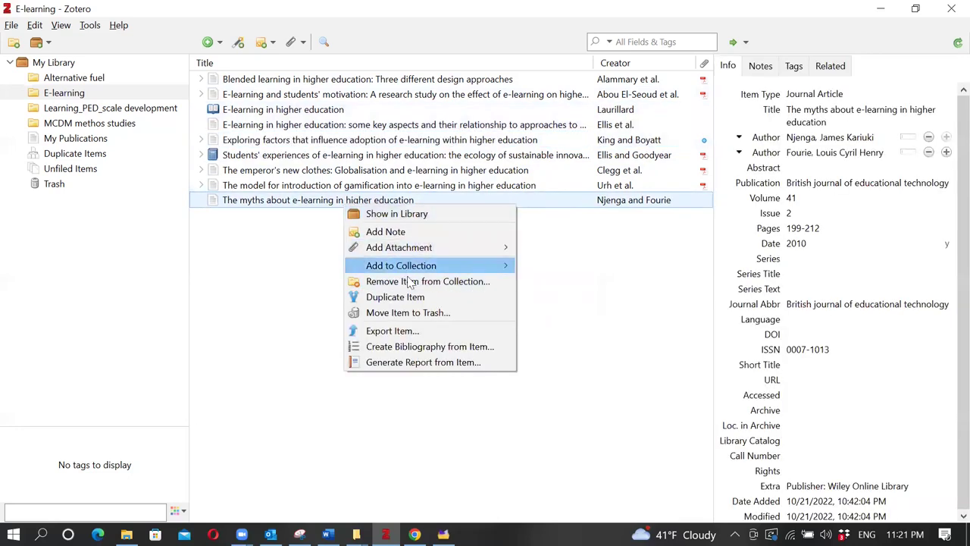
pyautogui.click(443, 279)
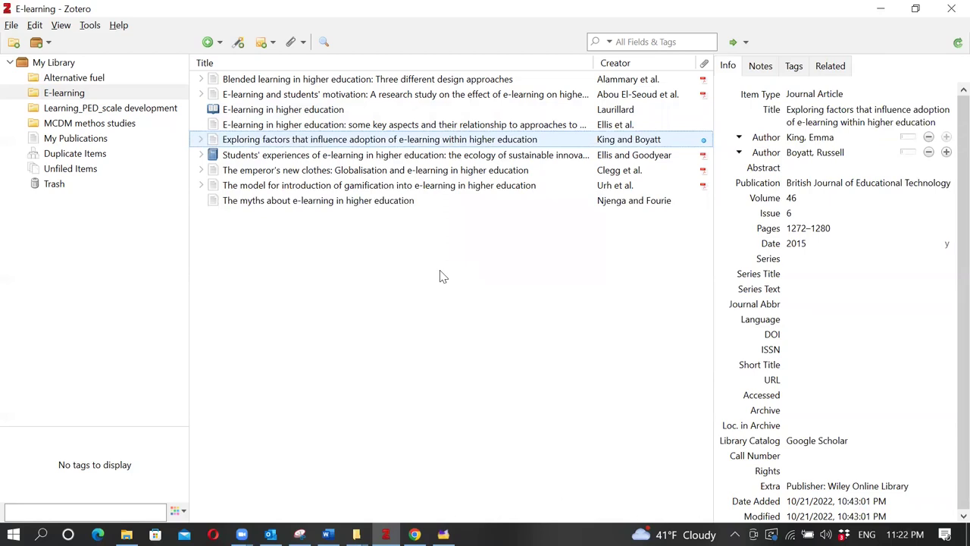
pyautogui.rightClick(402, 143)
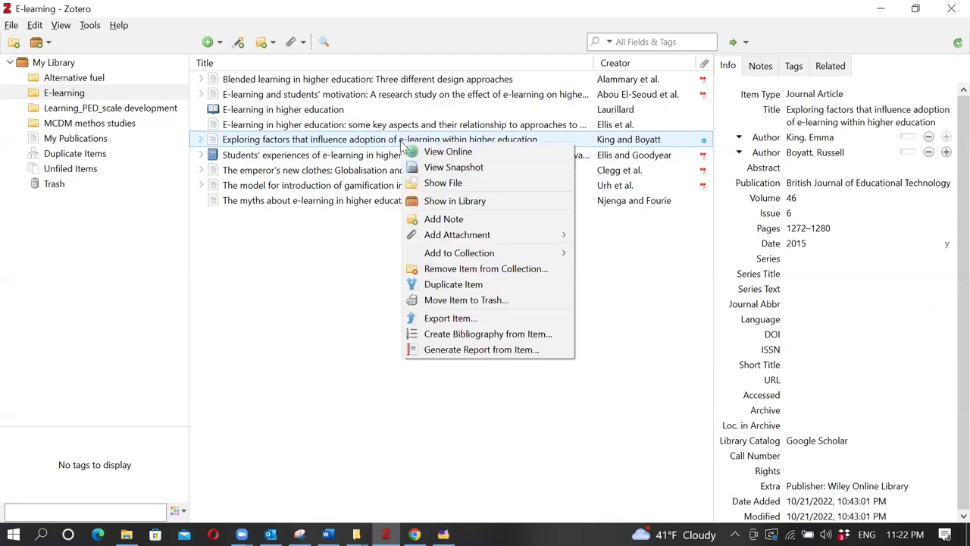
pyautogui.moveTo(494, 237)
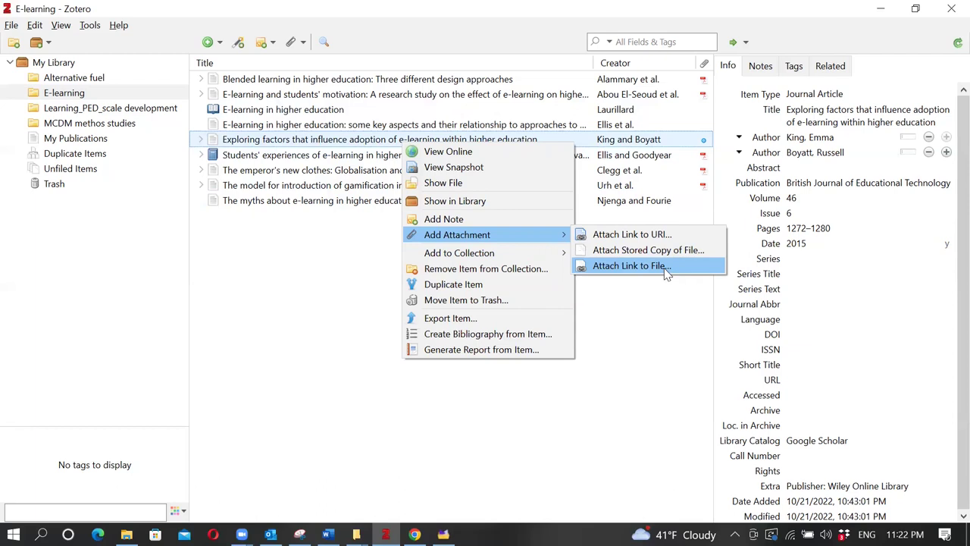
pyautogui.click(360, 274)
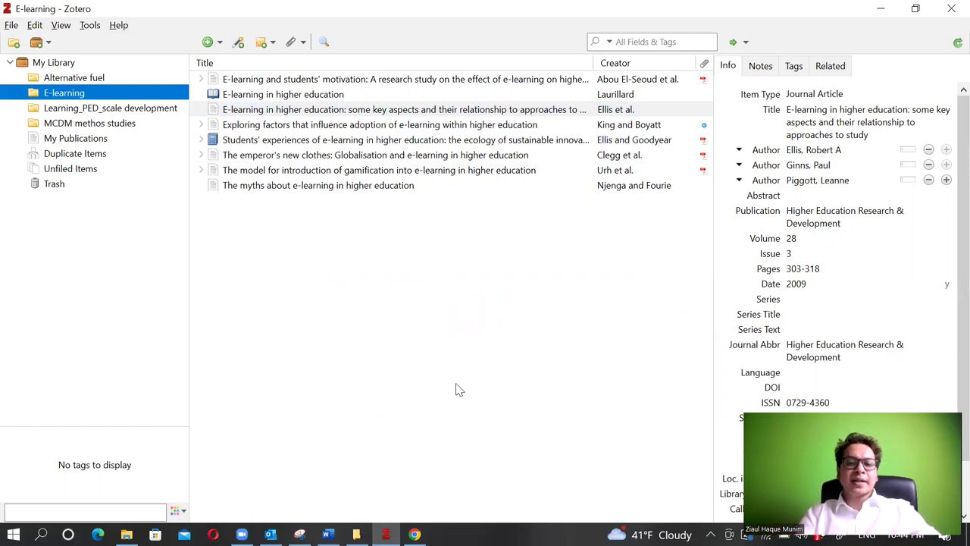
# Switch to Chrome and search Google Scholar for the suggested query "blended learning in higher education"
pyautogui.click(415, 534)
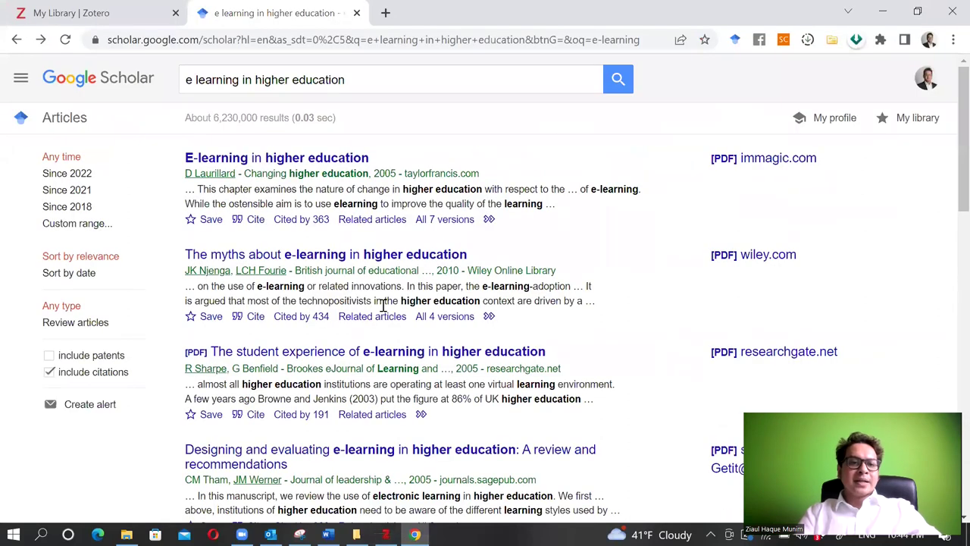
pyautogui.click(462, 81)
pyautogui.moveTo(342, 79); pyautogui.dragTo(255, 76)
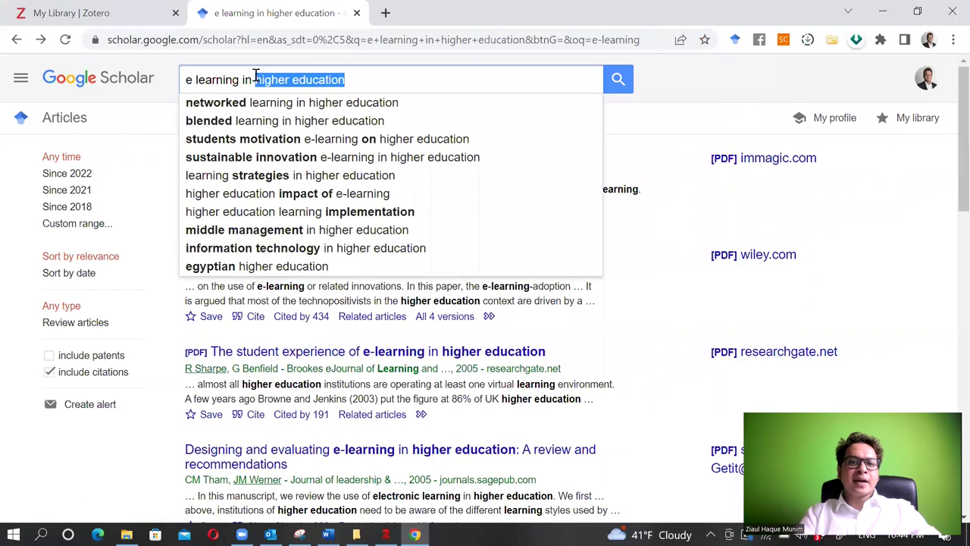
pyautogui.press('End')
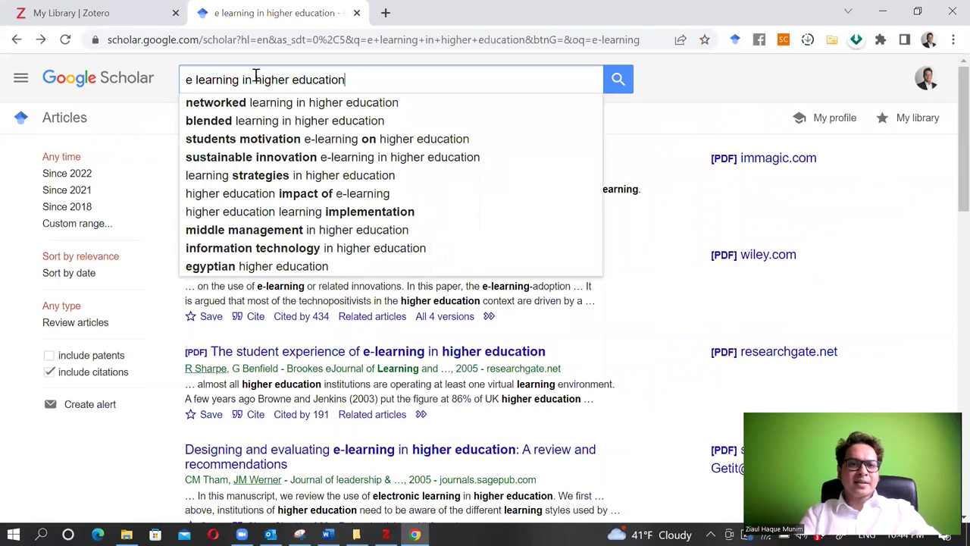
pyautogui.click(341, 123)
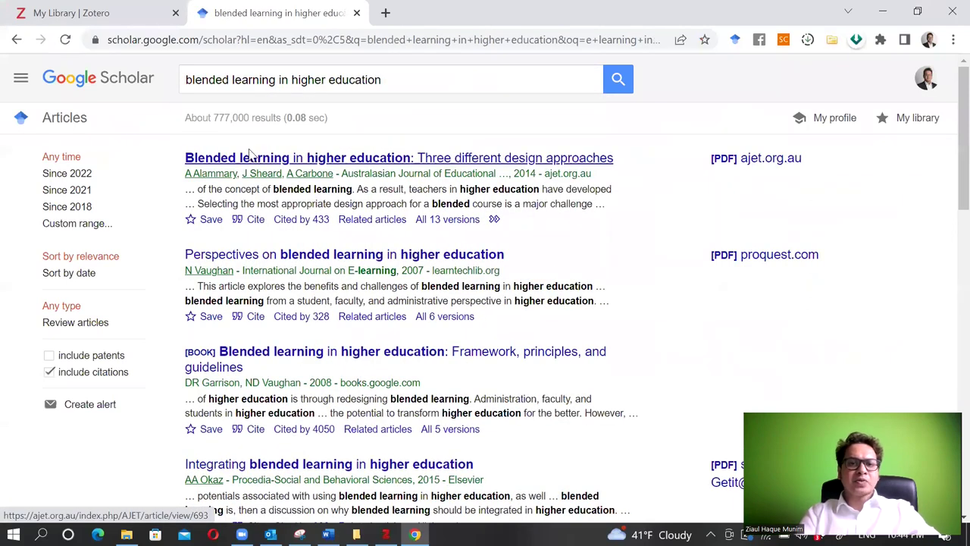
# Open "Blended learning in higher education: Three different design approaches" in a new tab and copy its DOI link address
pyautogui.rightClick(469, 166)
pyautogui.click(517, 173)
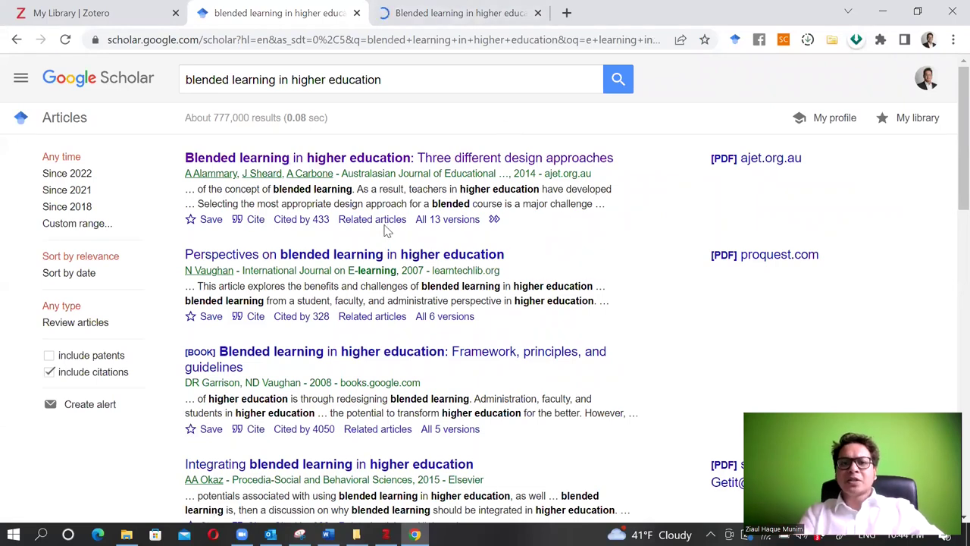
pyautogui.click(448, 6)
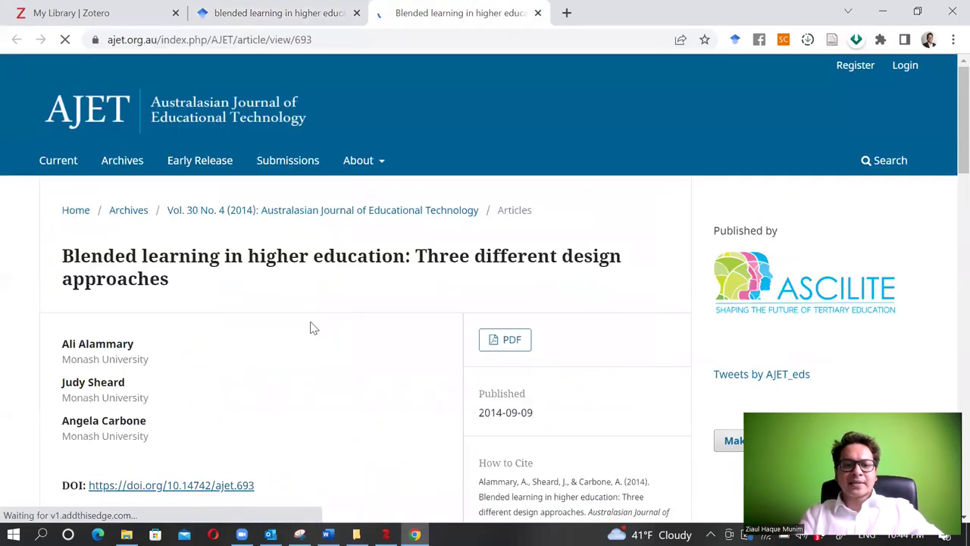
pyautogui.scroll(-2, 313, 328)
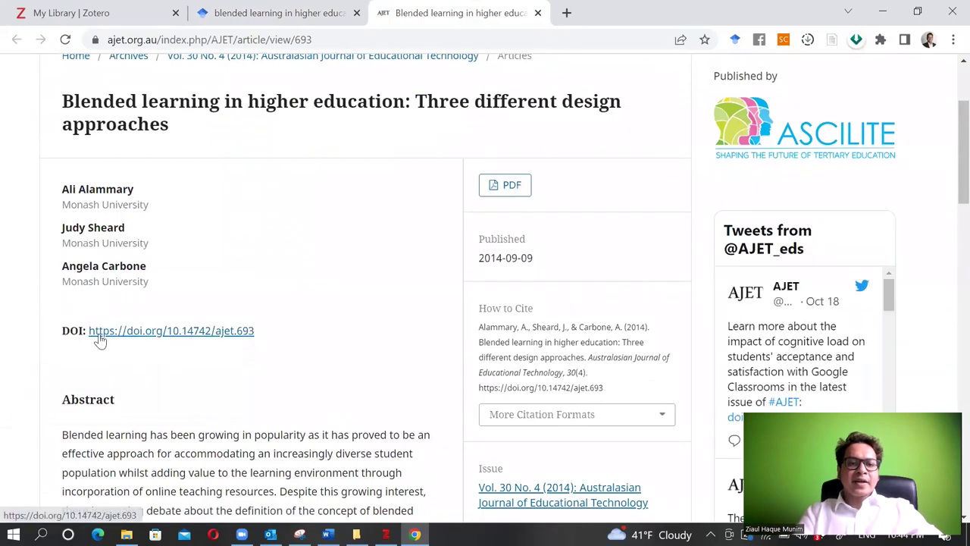
pyautogui.rightClick(130, 336)
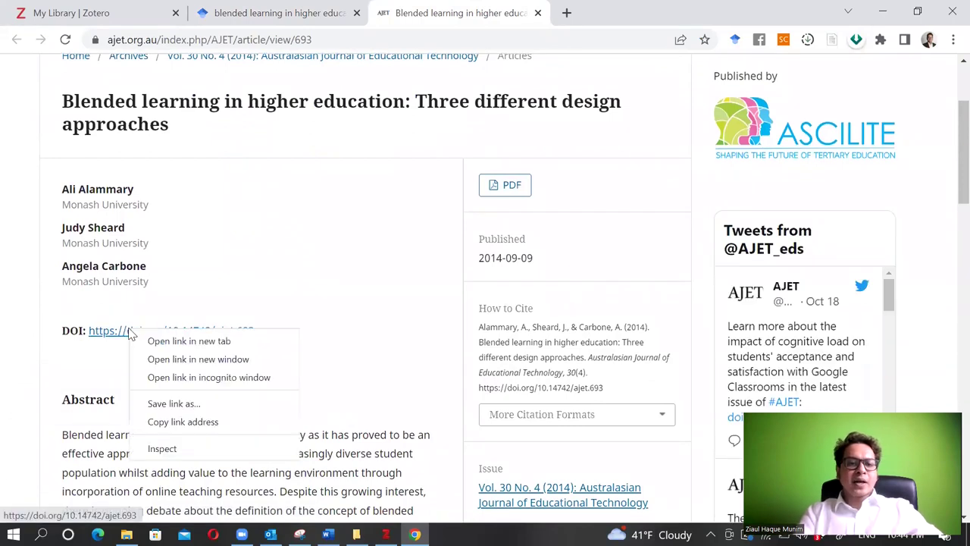
pyautogui.click(193, 425)
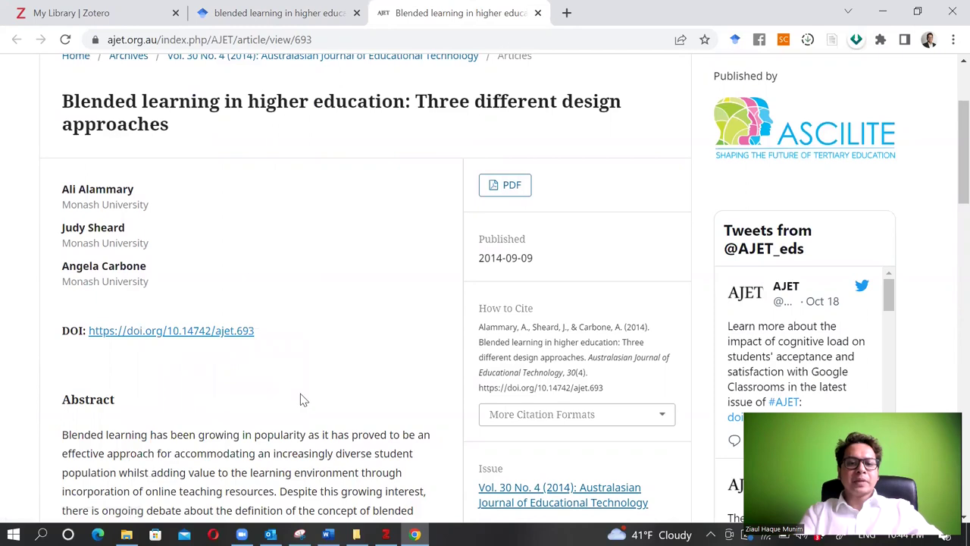
pyautogui.click(386, 535)
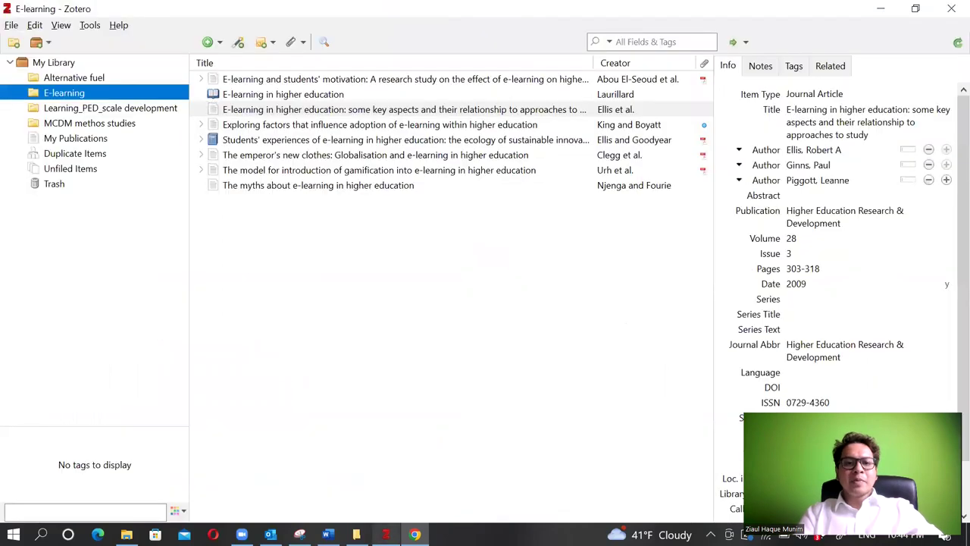
pyautogui.click(239, 43)
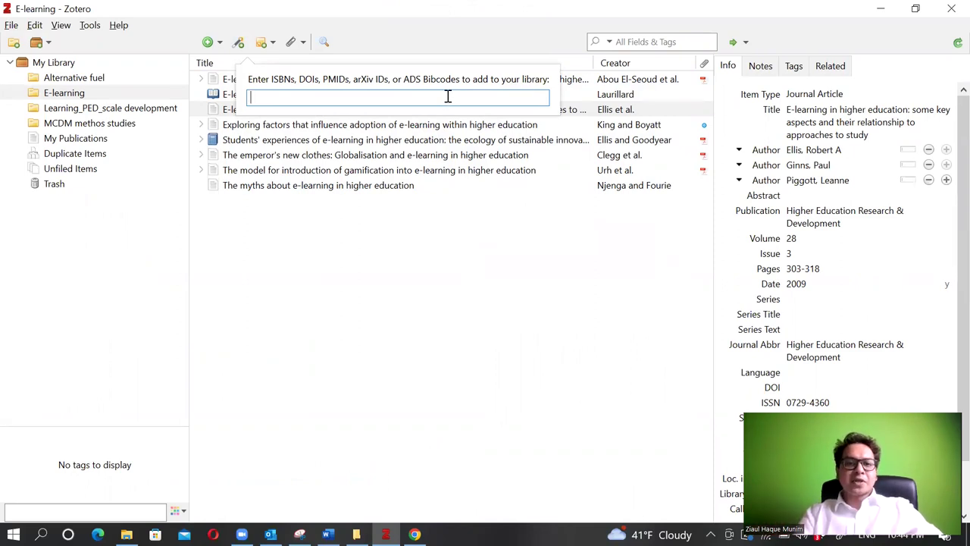
pyautogui.hotkey('ctrl', 'v')
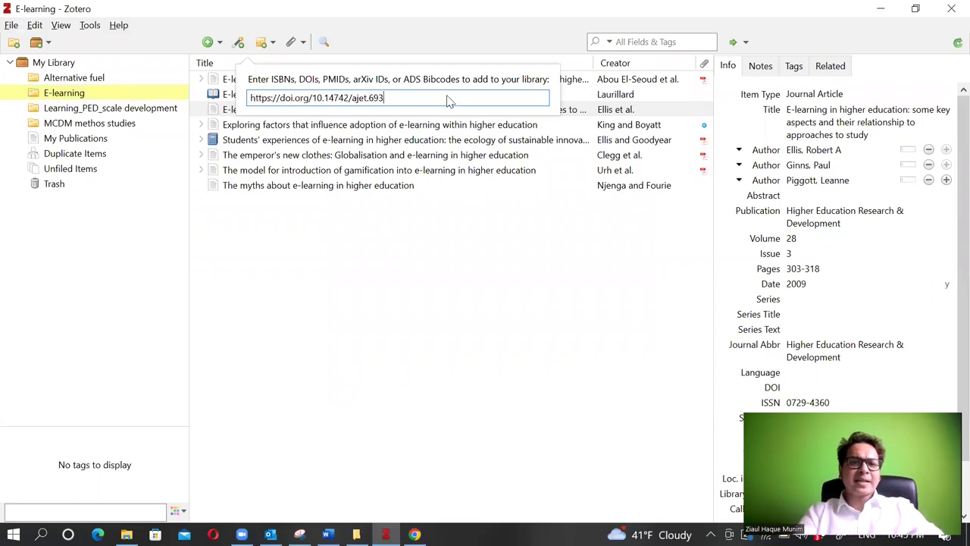
pyautogui.press('Return')
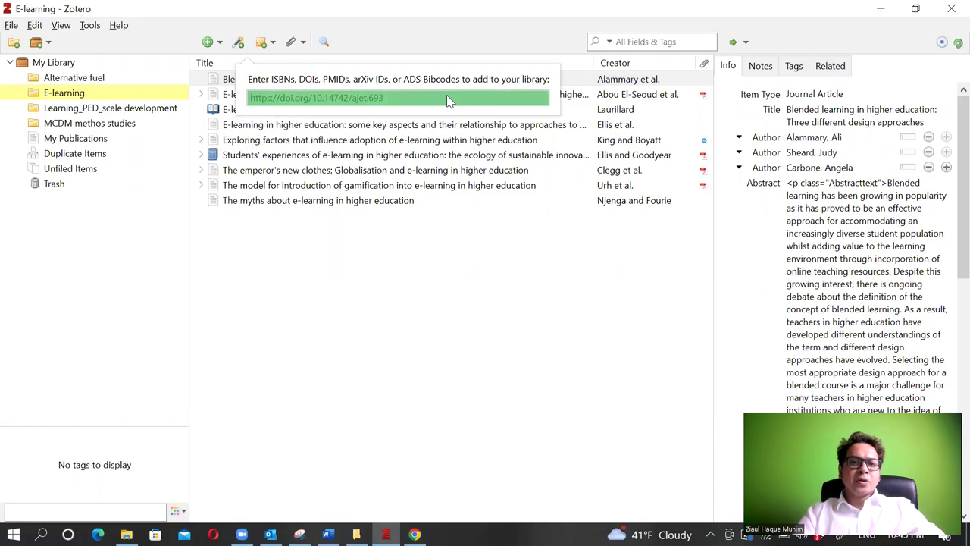
pyautogui.click(397, 82)
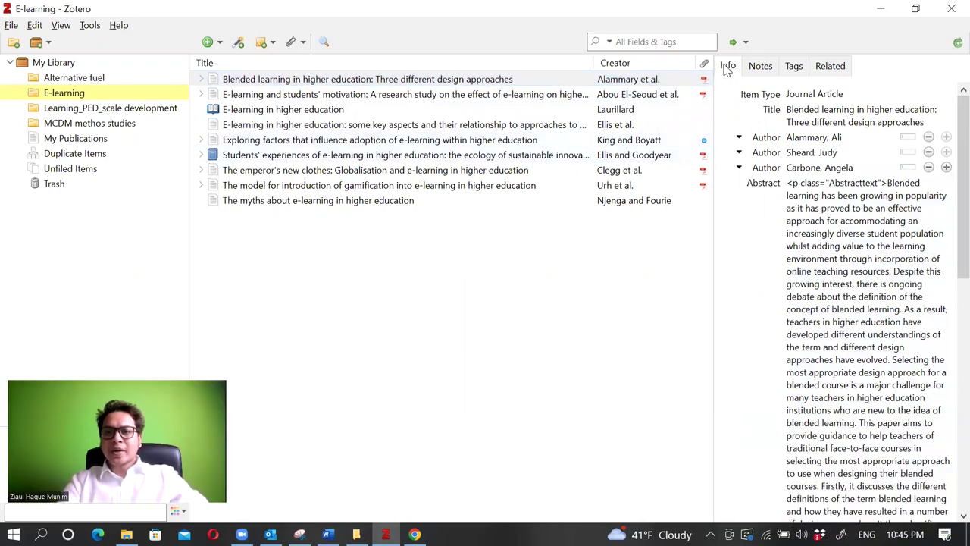
# Examine the abstract and publication details of "Blended learning in higher education: Three different design approaches"
pyautogui.click(825, 319)
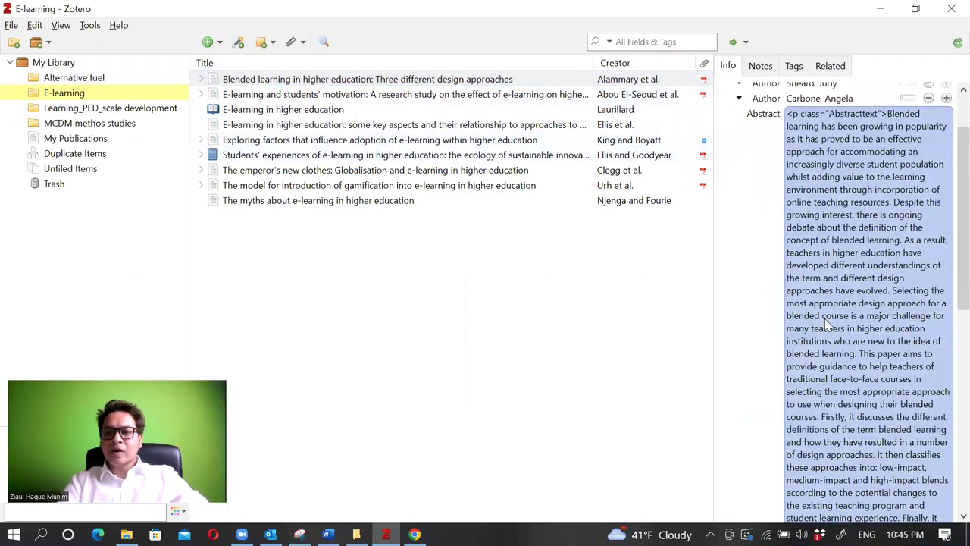
pyautogui.scroll(-5, 825, 319)
pyautogui.scroll(3, 824, 319)
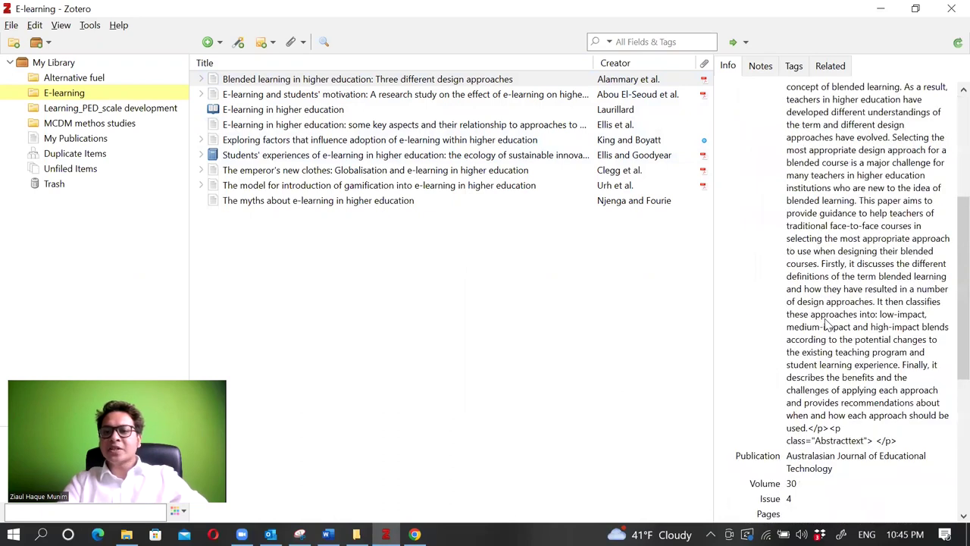
# Check the imported article's bibliographic fields, from item type and authors through volume, issue, pages and DOI, for missing information
pyautogui.scroll(-4, 827, 325)
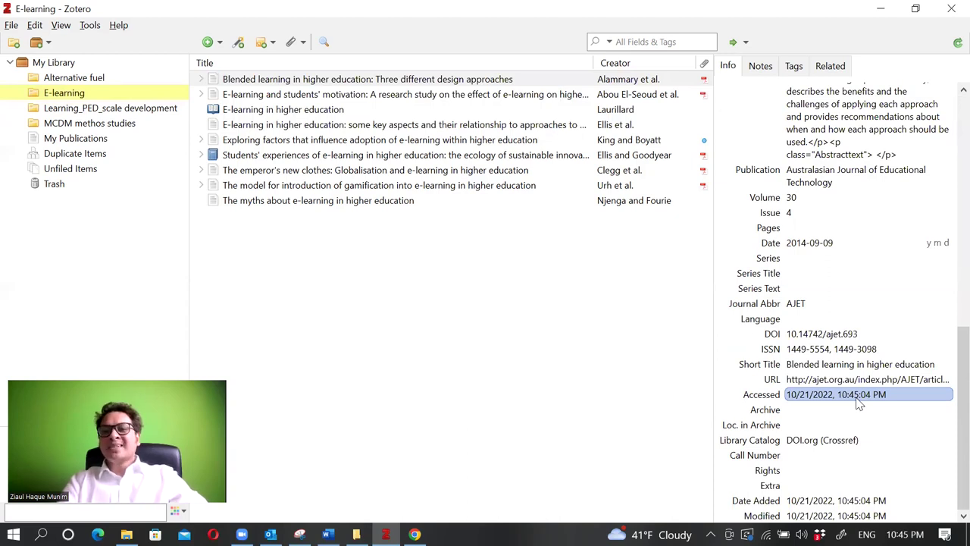
pyautogui.scroll(8, 856, 398)
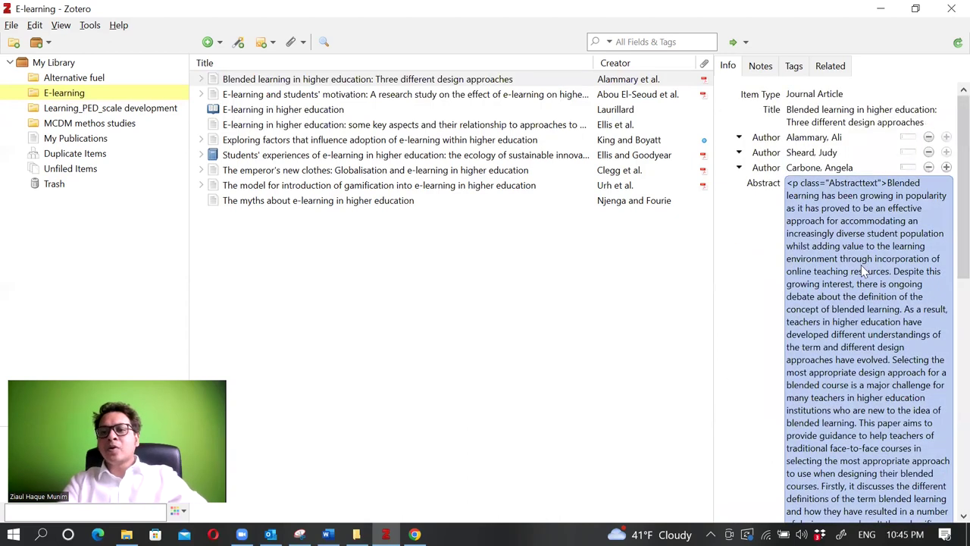
pyautogui.scroll(-8, 861, 265)
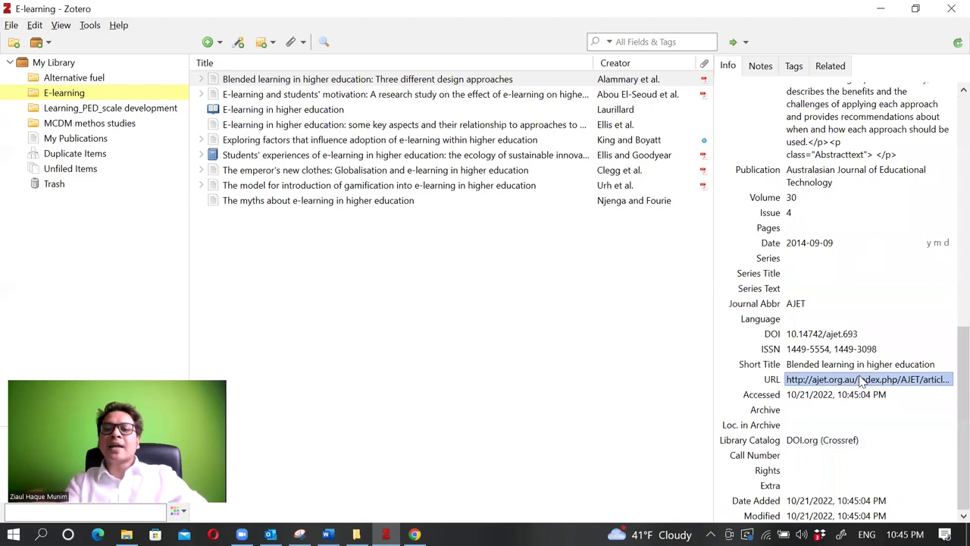
pyautogui.scroll(8, 862, 382)
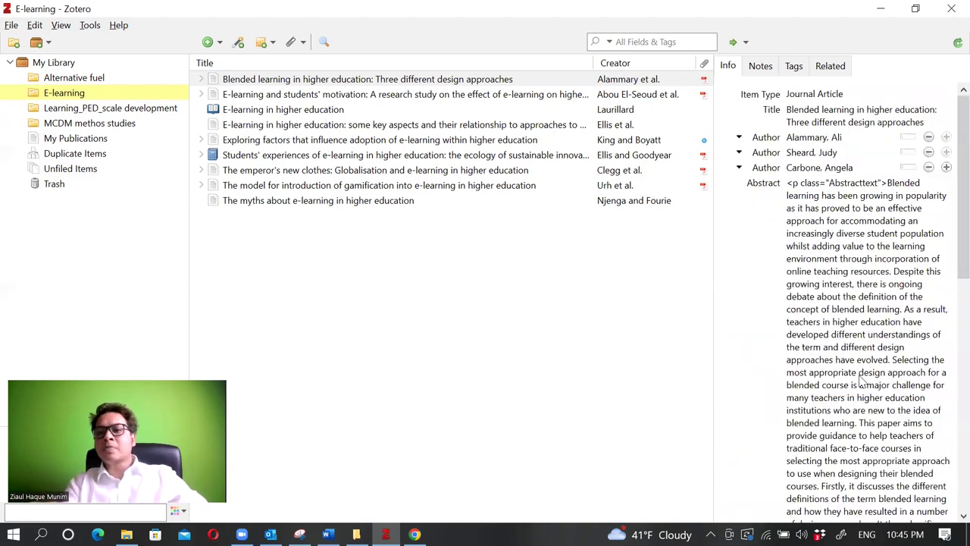
pyautogui.click(861, 382)
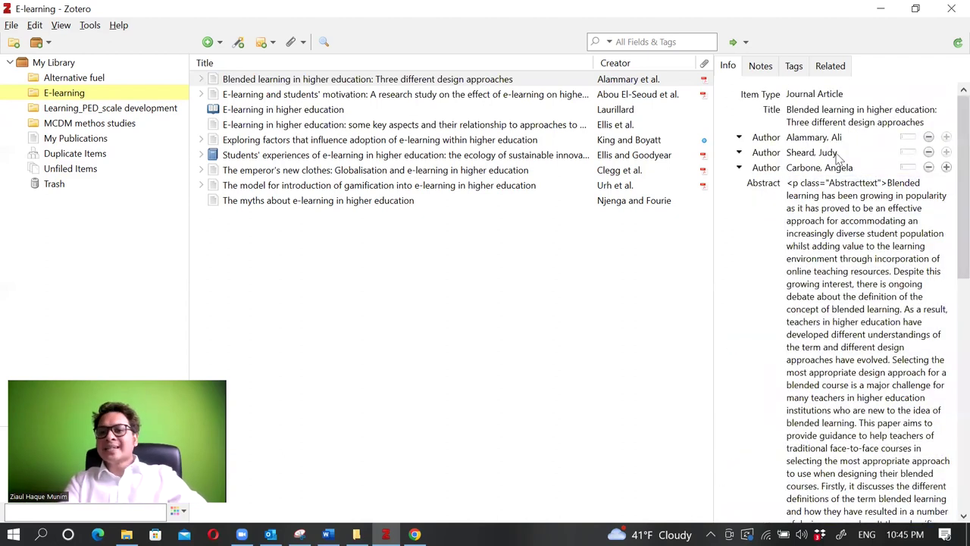
pyautogui.scroll(-8, 862, 264)
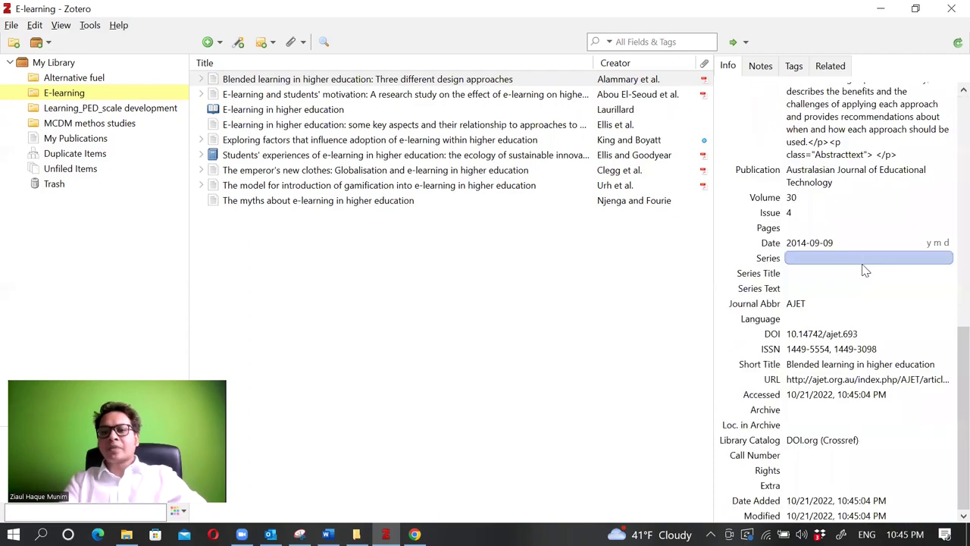
pyautogui.scroll(8, 865, 271)
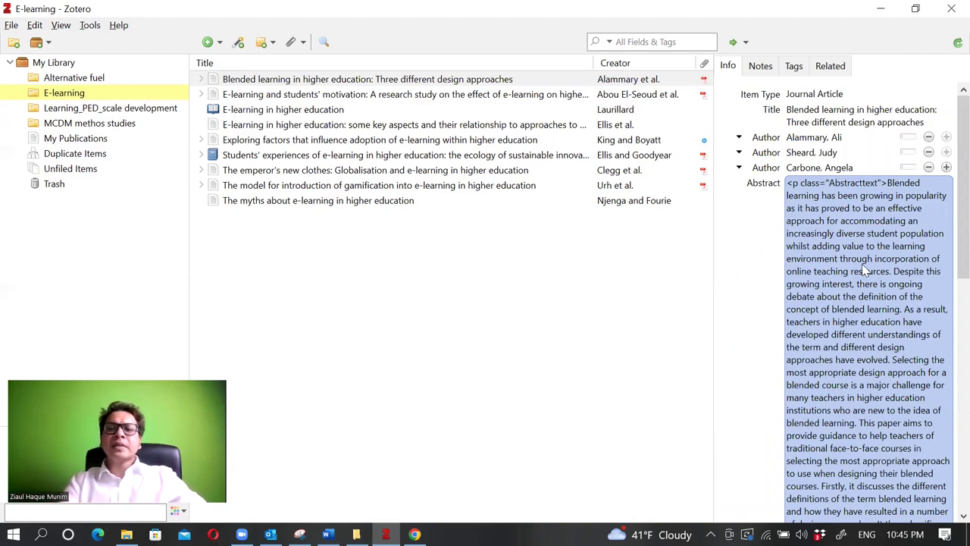
pyautogui.scroll(-5, 862, 264)
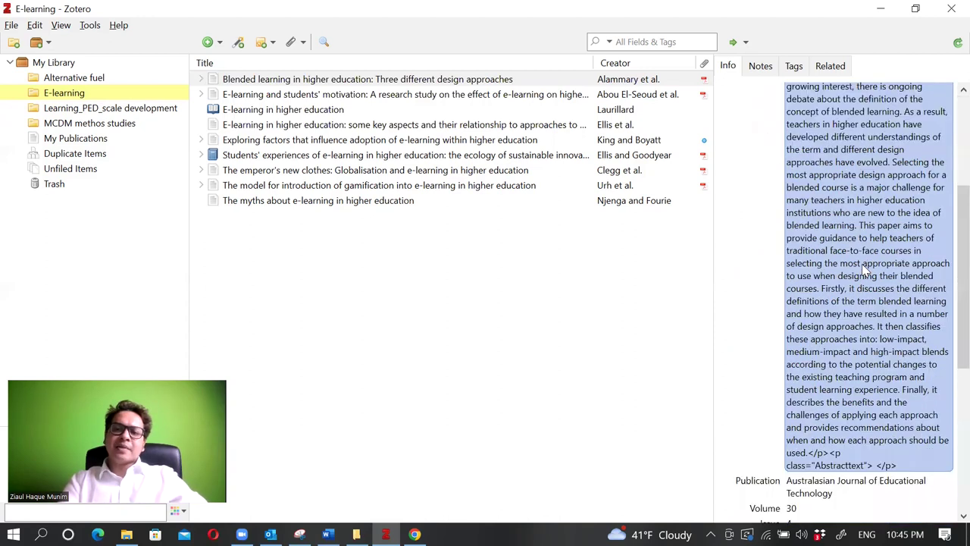
pyautogui.scroll(-8, 865, 269)
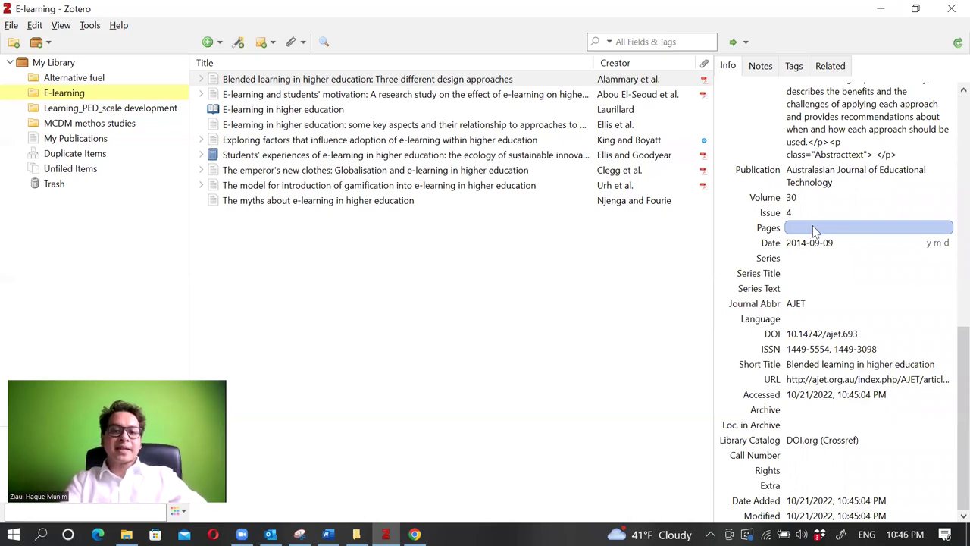
# Switch to Chrome and open the full-text PDF of the article from its AJET page
pyautogui.click(415, 535)
pyautogui.scroll(-3, 622, 212)
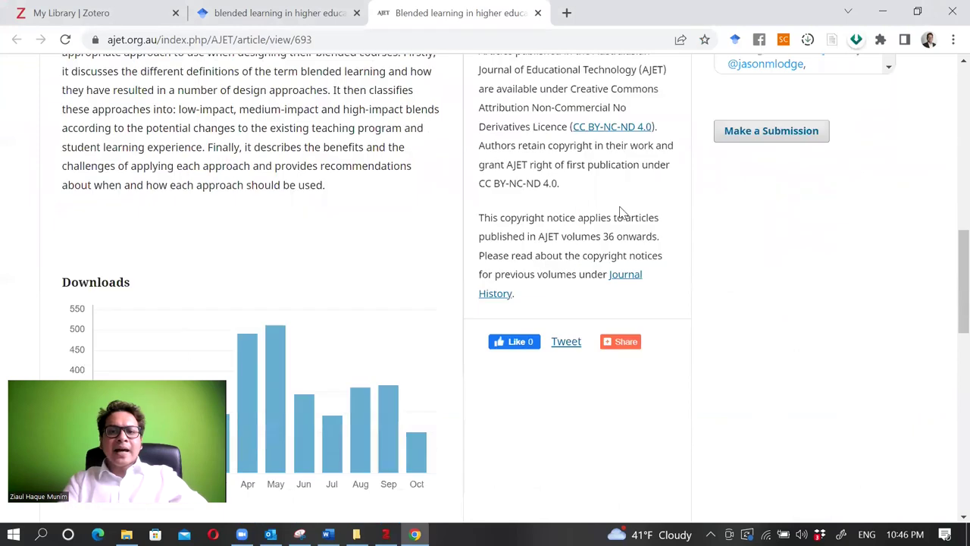
pyautogui.scroll(-10, 622, 213)
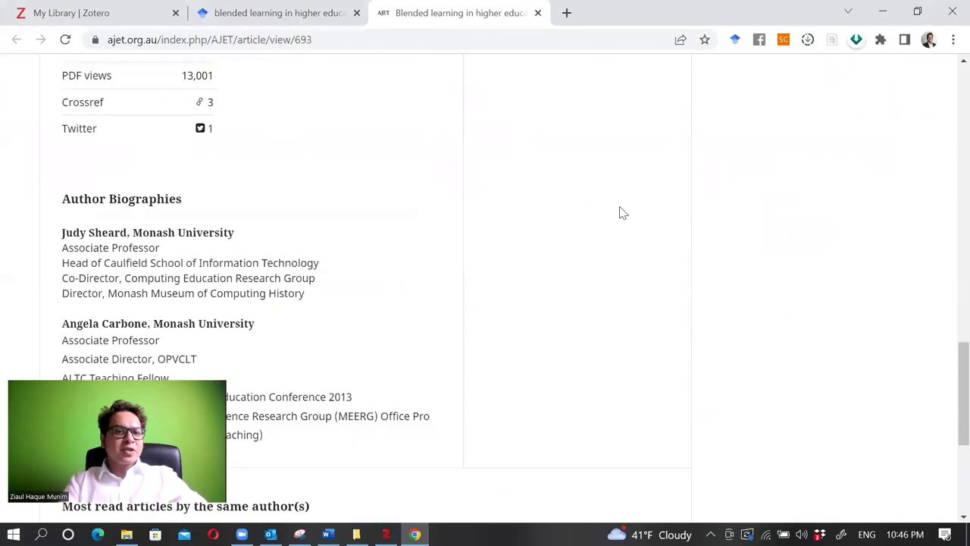
pyautogui.scroll(-1, 622, 212)
pyautogui.scroll(5, 622, 213)
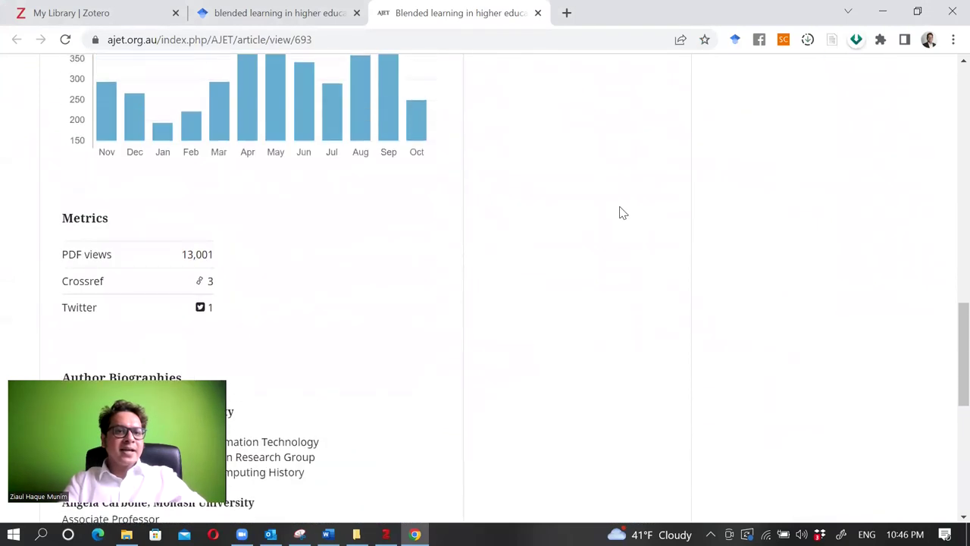
pyautogui.scroll(7, 622, 212)
pyautogui.scroll(7, 621, 212)
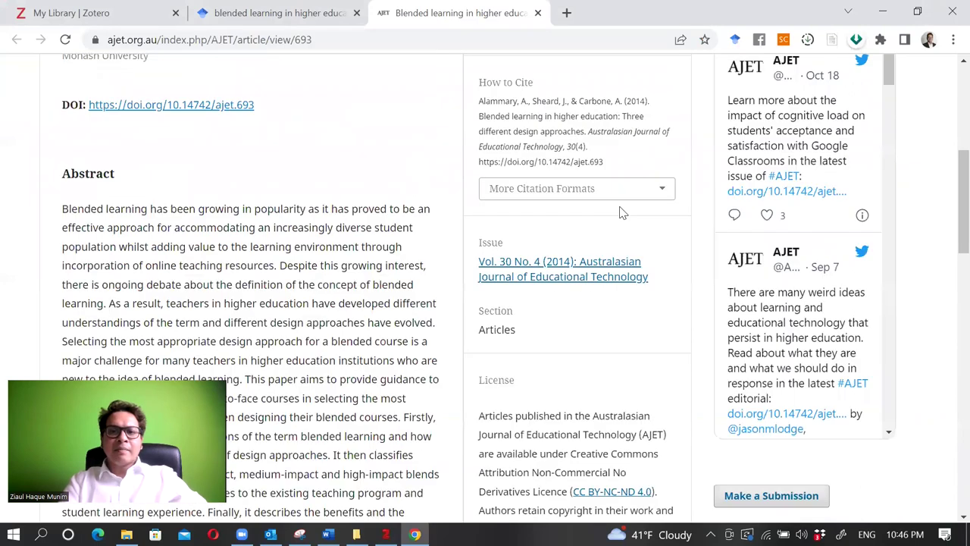
pyautogui.scroll(5, 518, 203)
pyautogui.click(516, 199)
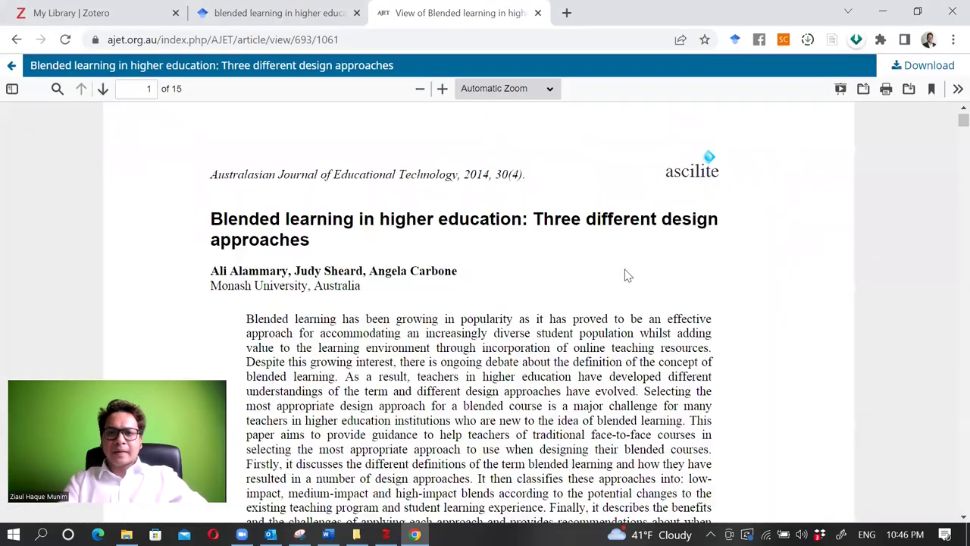
# Look through the article PDF from beginning to end for its first and last printed page numbers
pyautogui.scroll(-3, 626, 275)
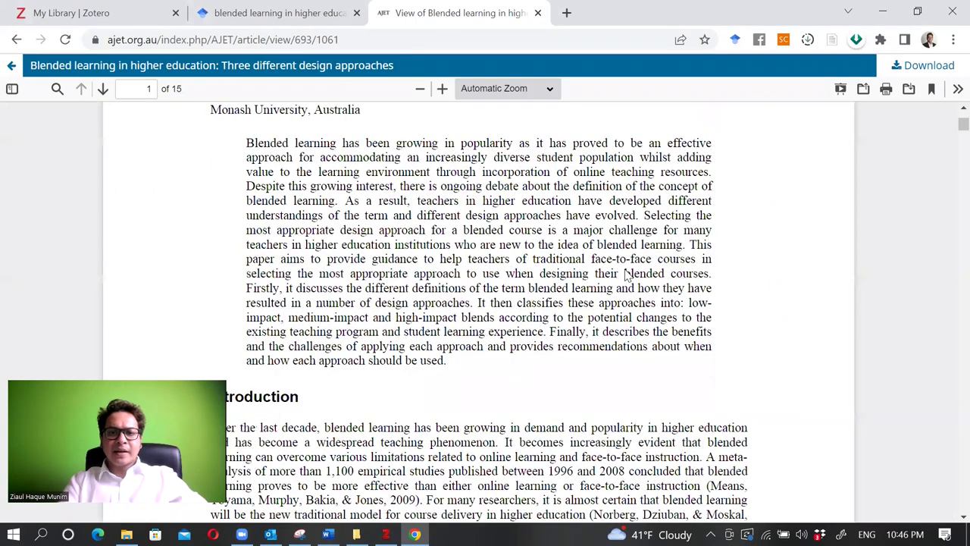
pyautogui.scroll(-10, 626, 275)
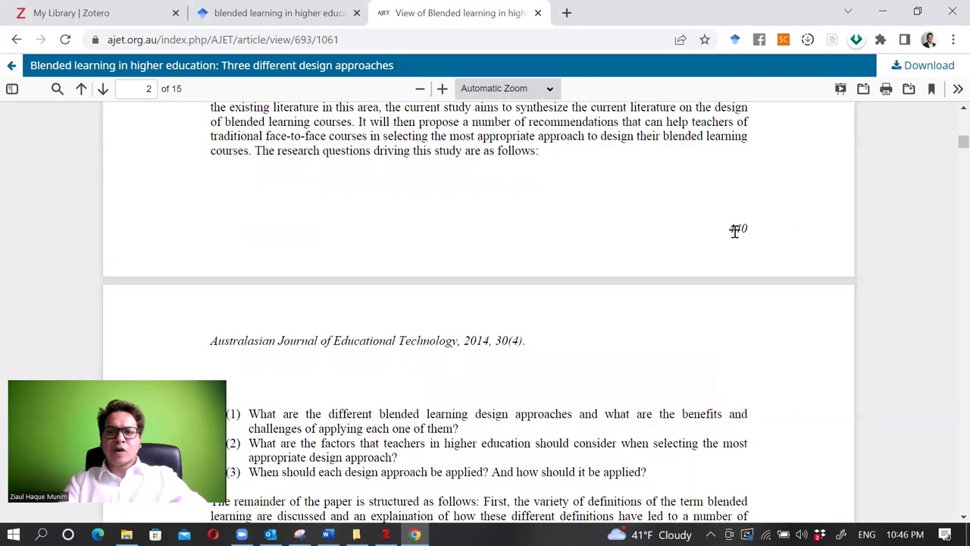
pyautogui.scroll(-3, 754, 324)
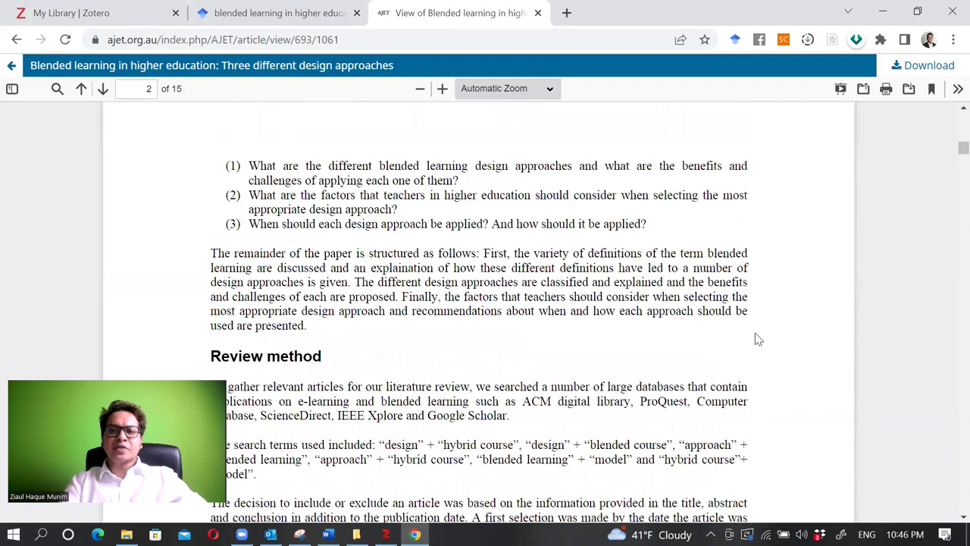
pyautogui.scroll(-20, 756, 339)
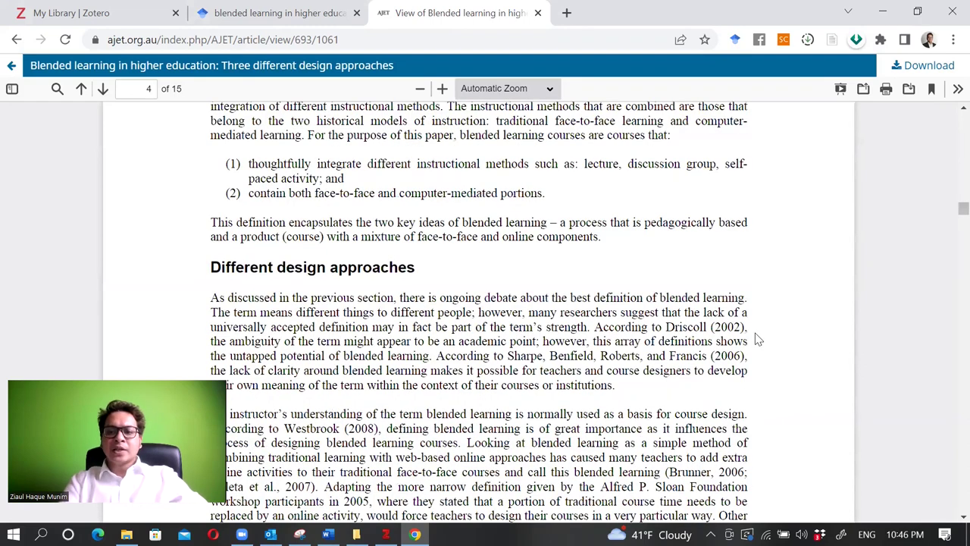
pyautogui.scroll(-20, 758, 340)
pyautogui.scroll(-20, 758, 340)
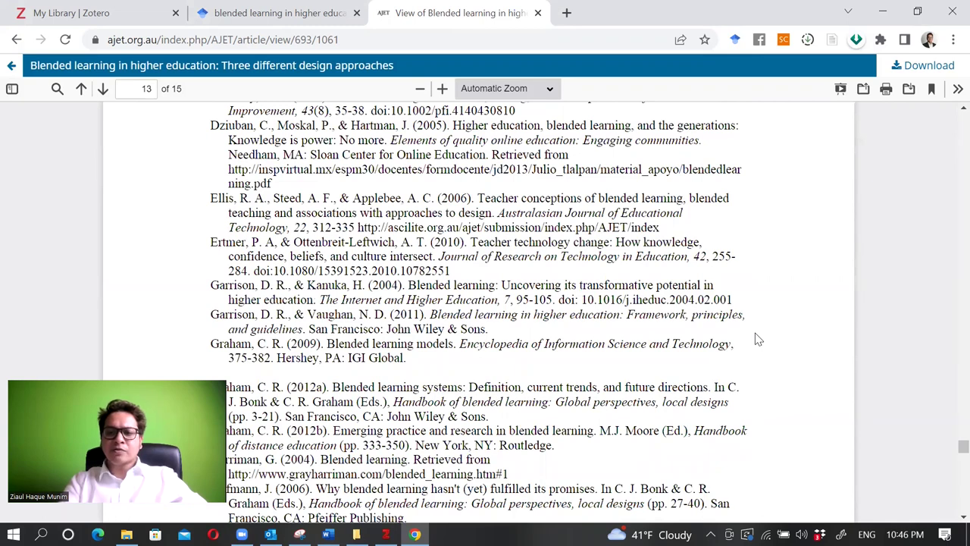
pyautogui.scroll(-20, 759, 339)
# Return to Zotero and set the Pages field of "Blended learning in higher education: Three different design approaches" to 440-454
pyautogui.click(882, 12)
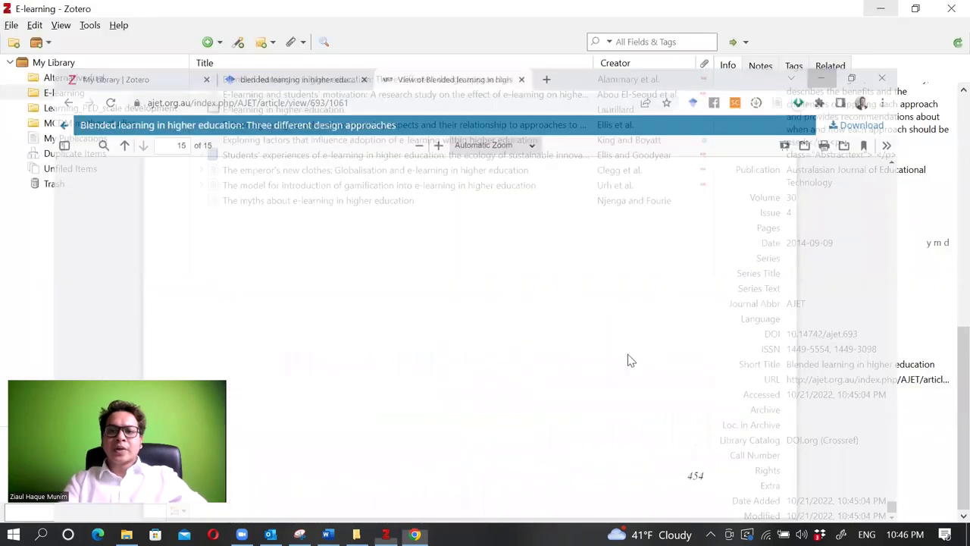
pyautogui.click(794, 228)
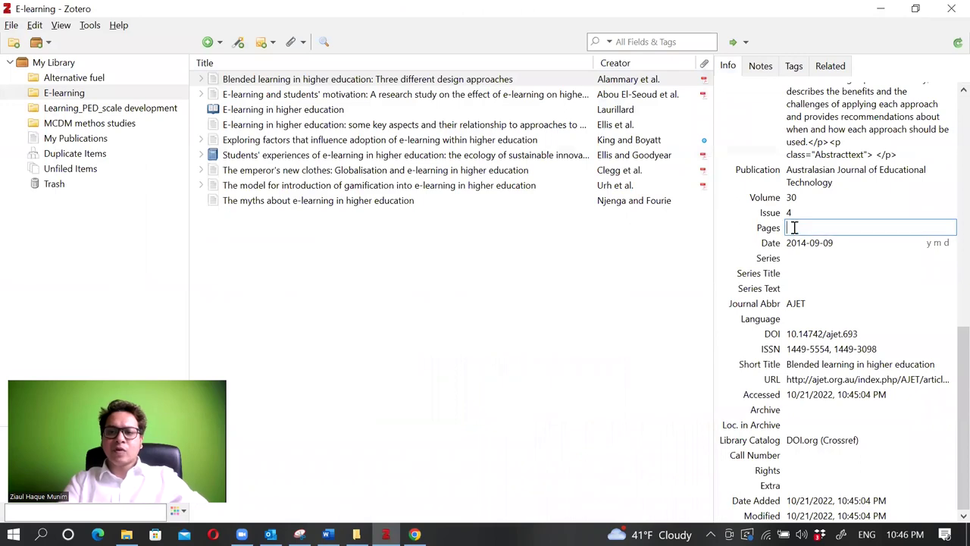
pyautogui.write('440-4')
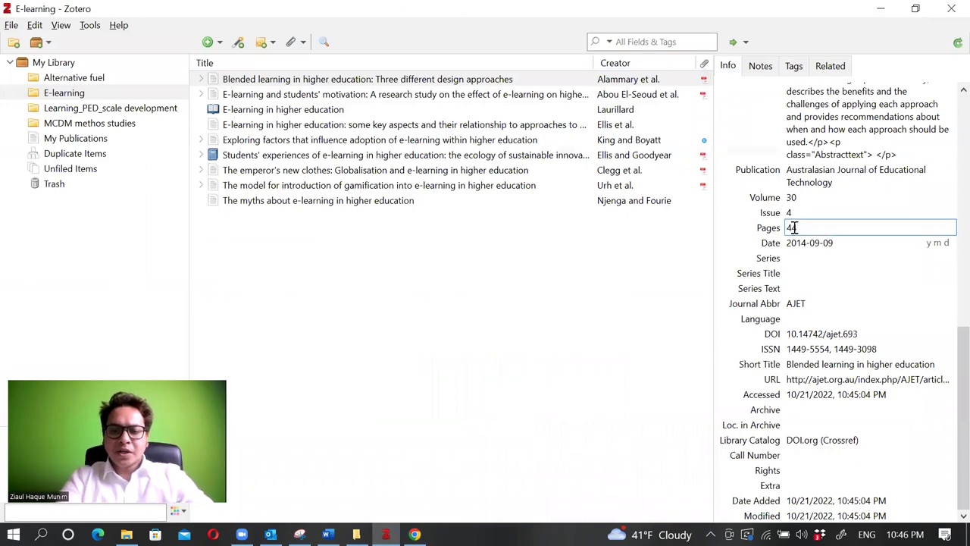
pyautogui.write('54')
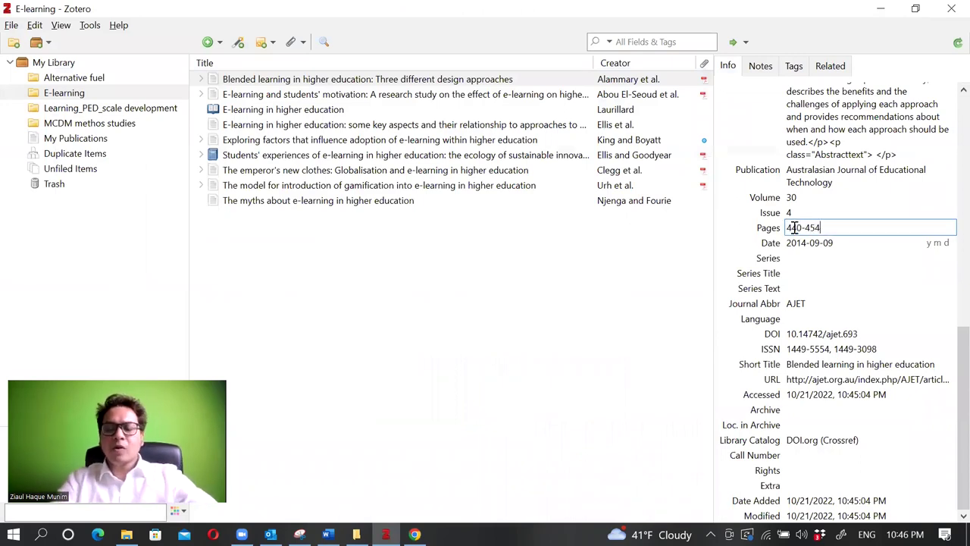
pyautogui.click(563, 348)
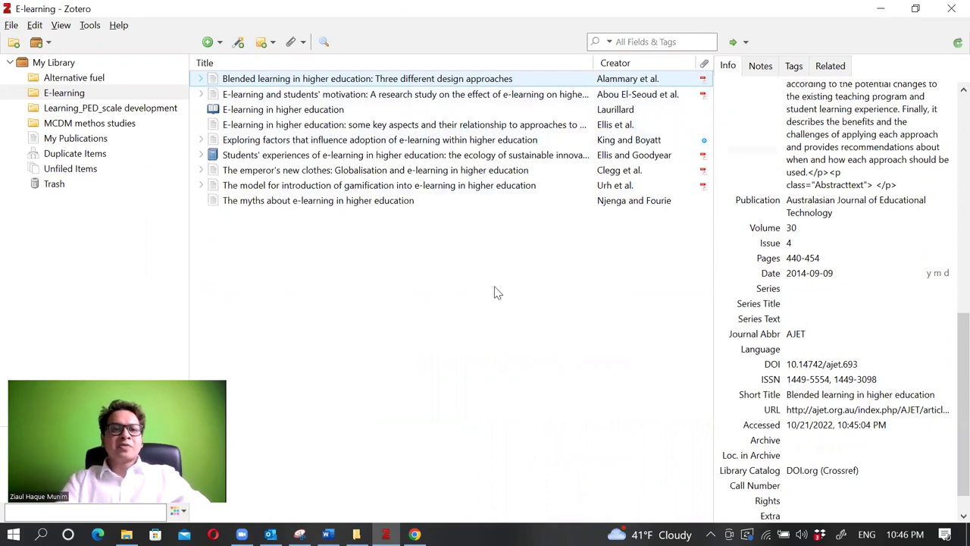
pyautogui.click(238, 42)
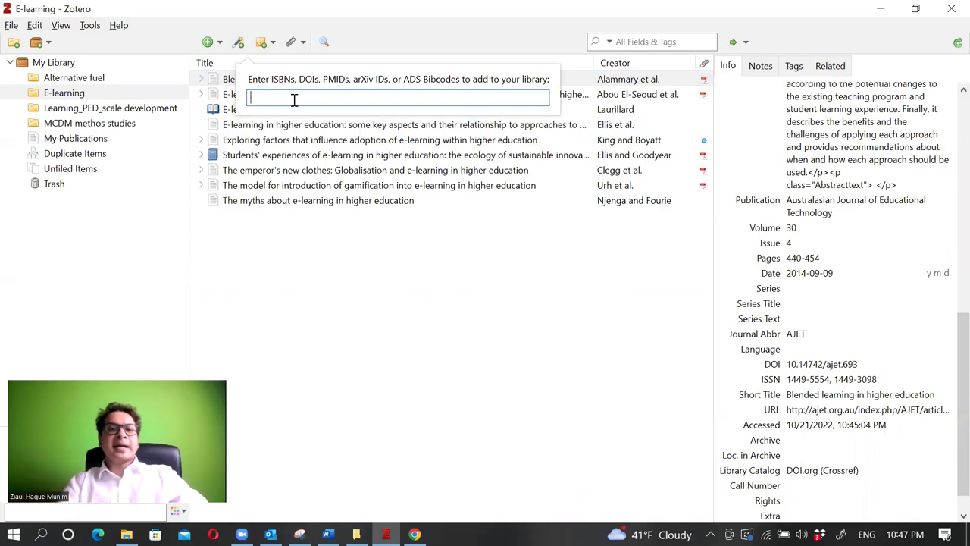
pyautogui.click(339, 342)
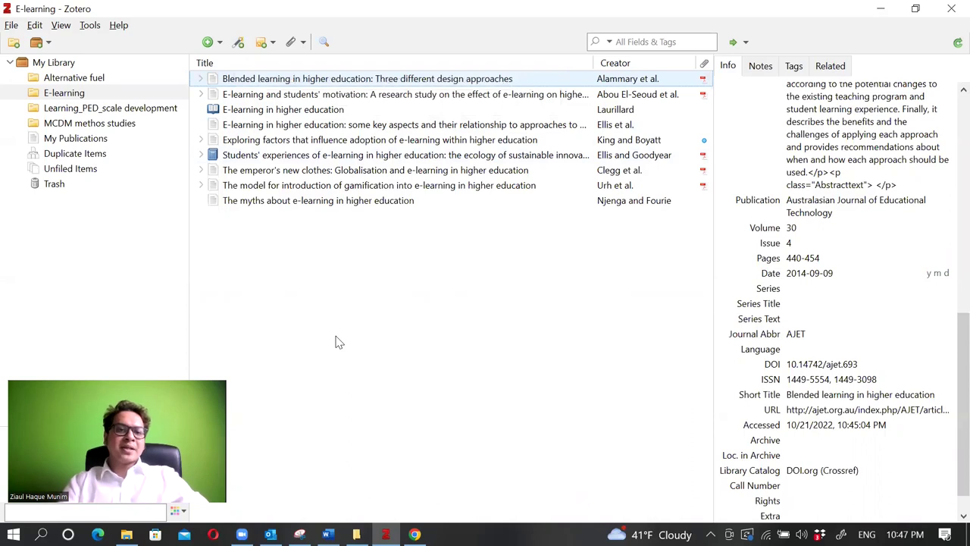
# Add a blank item of type Book manually to the E-learning collection
pyautogui.click(219, 43)
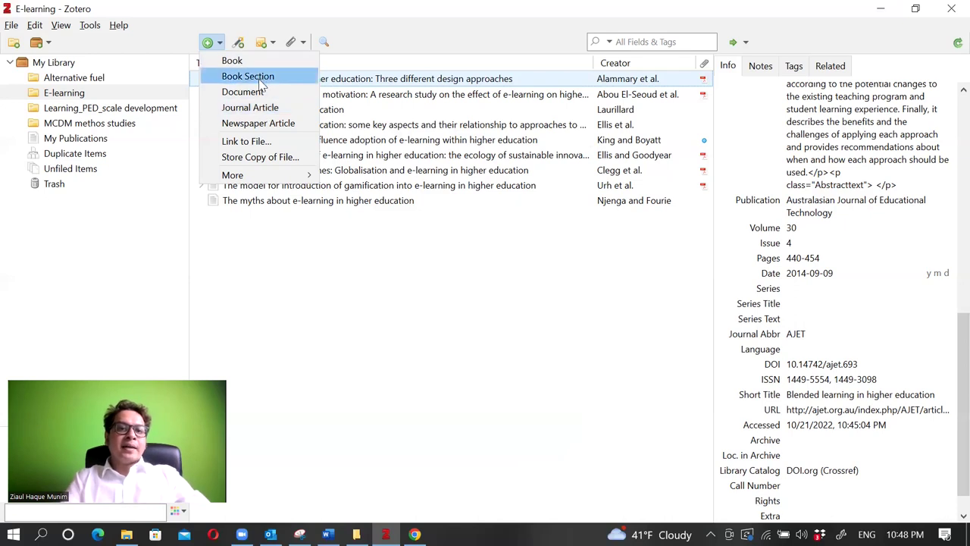
pyautogui.moveTo(261, 177)
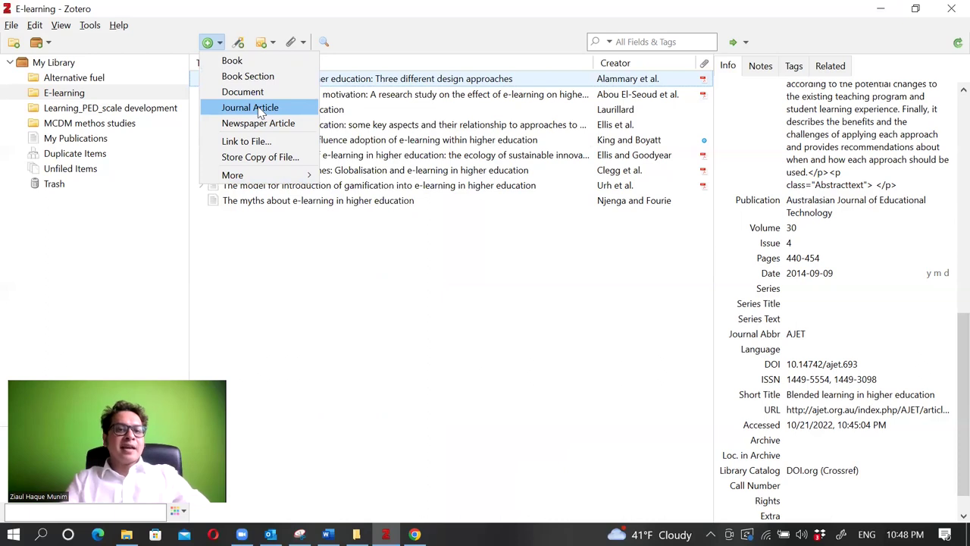
pyautogui.click(248, 62)
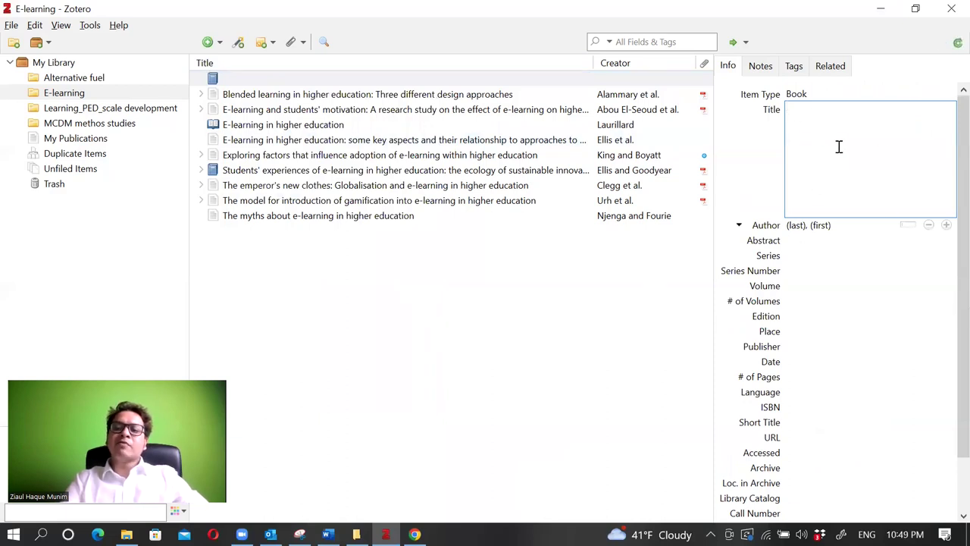
# Examine the empty entry fields of the new book item, including title, author, abstract, edition, publisher and ISBN
pyautogui.click(810, 229)
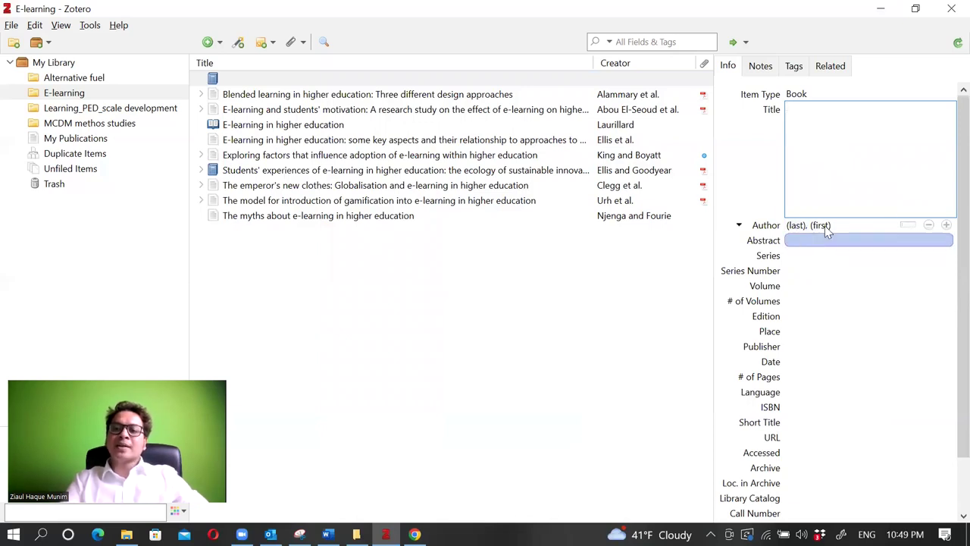
pyautogui.press('Escape')
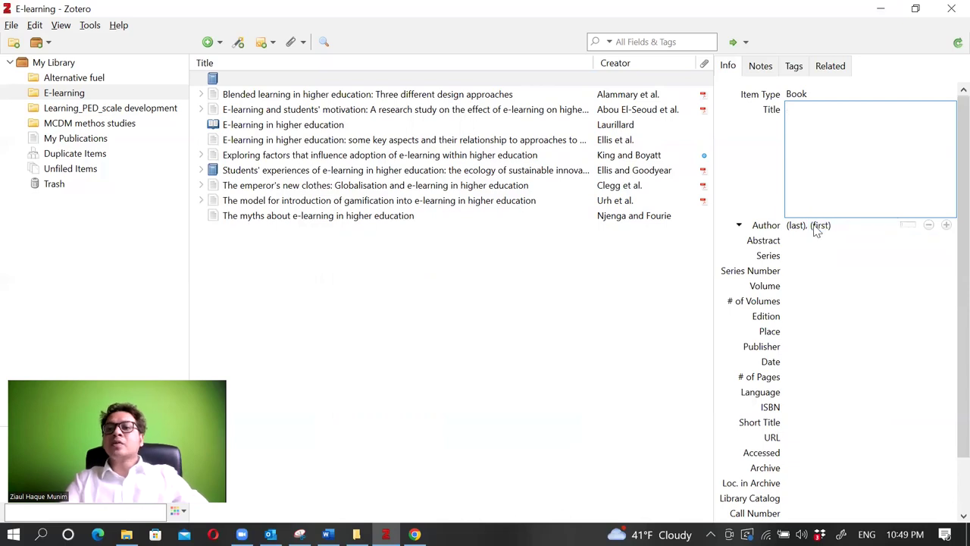
pyautogui.scroll(-1, 823, 230)
pyautogui.click(813, 197)
pyautogui.click(812, 182)
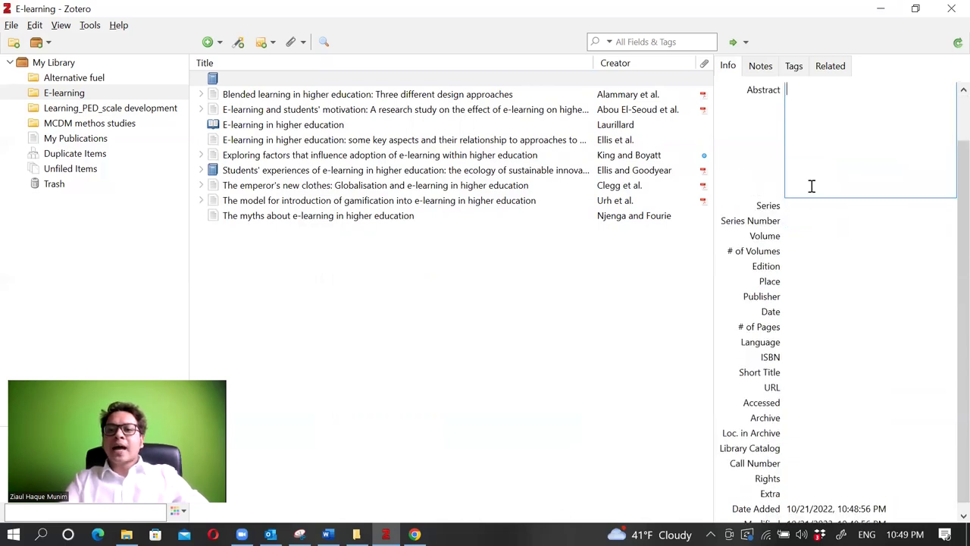
pyautogui.scroll(1, 824, 342)
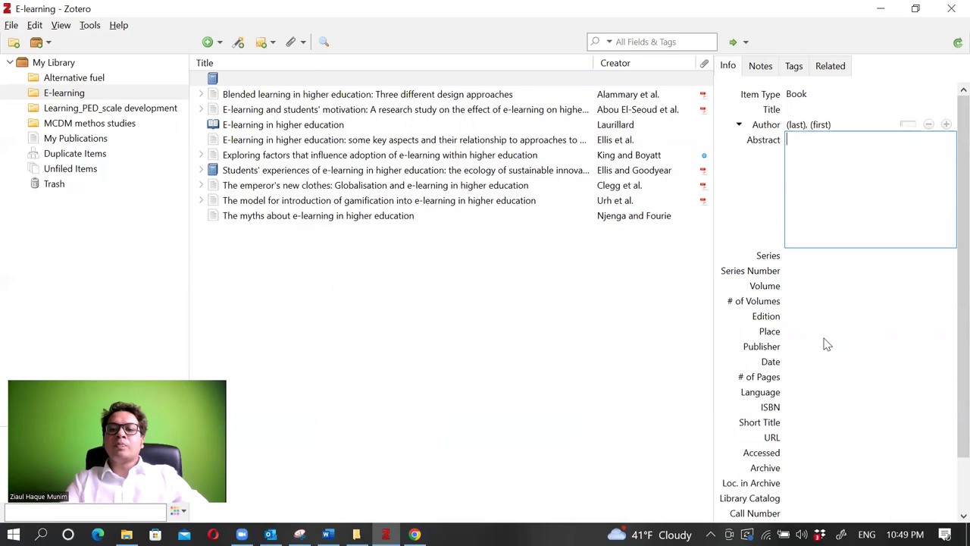
pyautogui.scroll(-1, 818, 288)
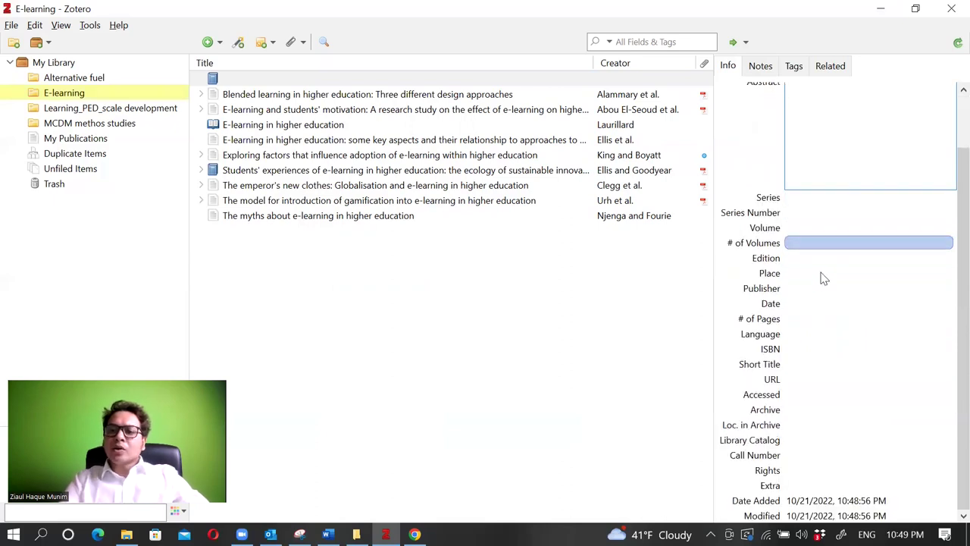
pyautogui.scroll(1, 842, 477)
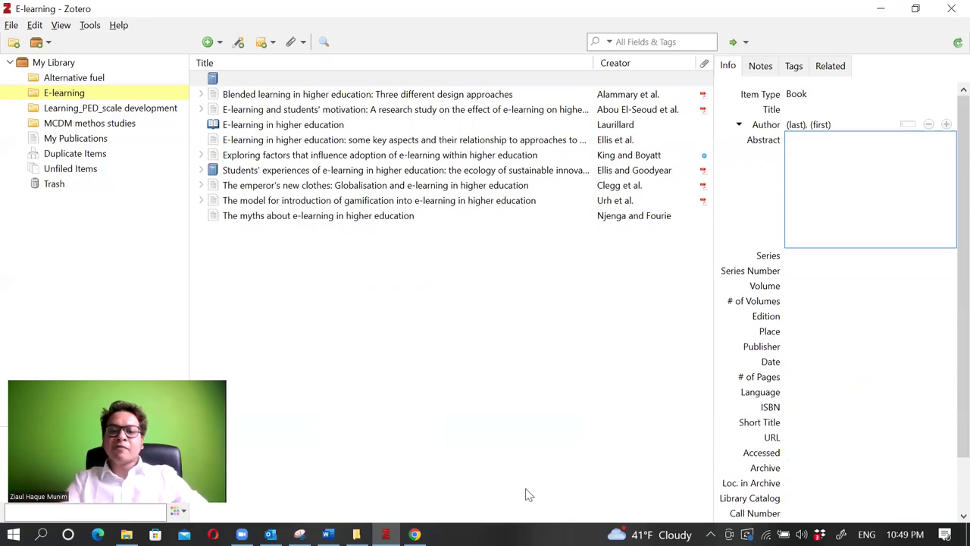
# Switch to Chrome and open the APA 7th referencing style on the Citation Compass site
pyautogui.click(414, 533)
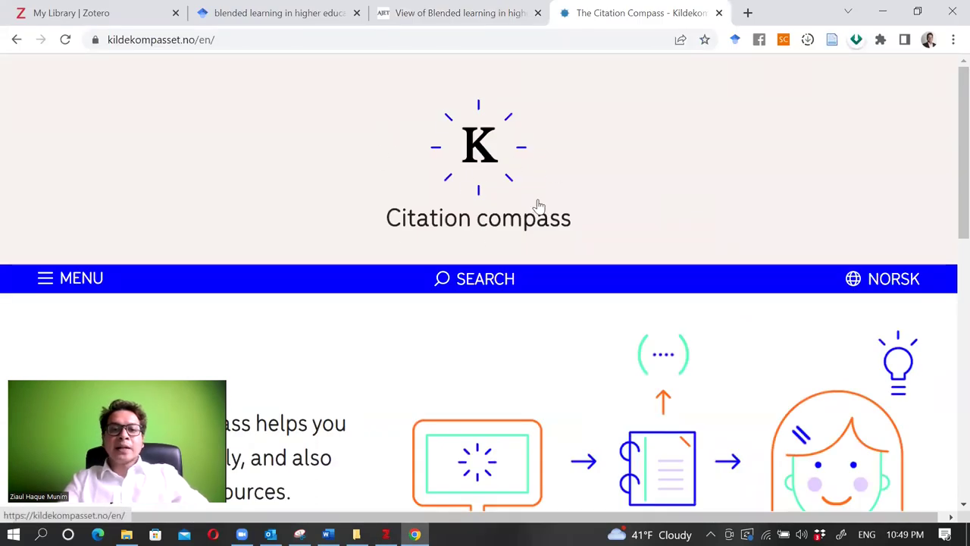
pyautogui.scroll(-2, 538, 206)
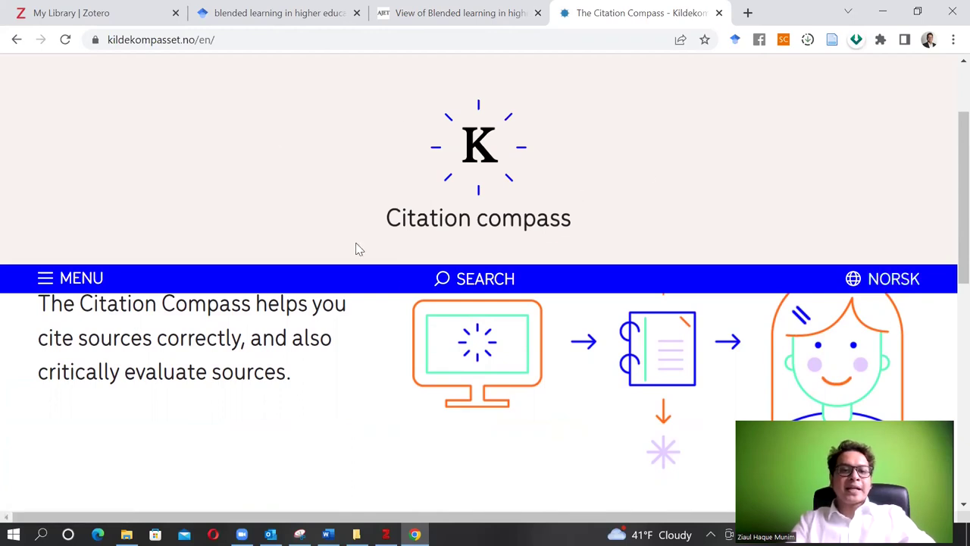
pyautogui.scroll(-3, 357, 249)
pyautogui.scroll(-5, 358, 249)
pyautogui.scroll(2, 358, 249)
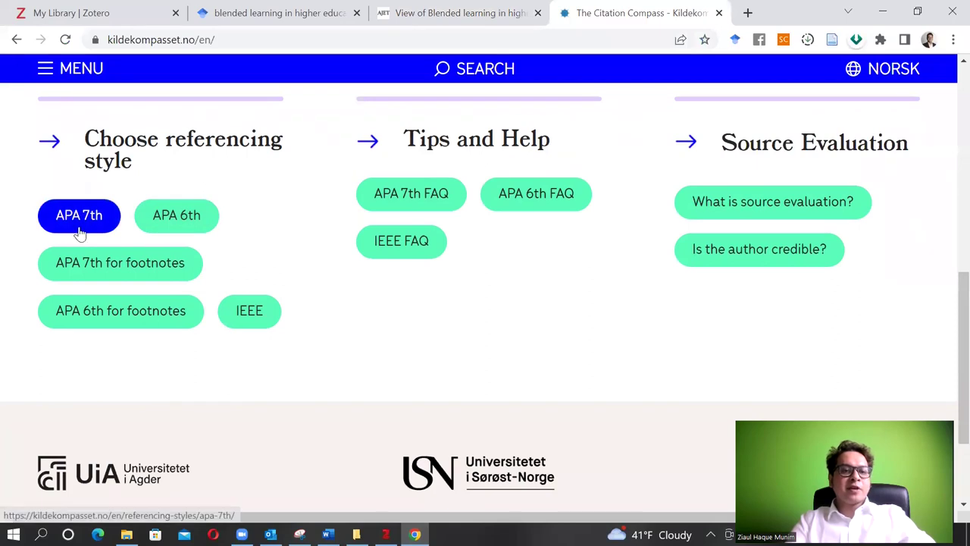
pyautogui.click(79, 215)
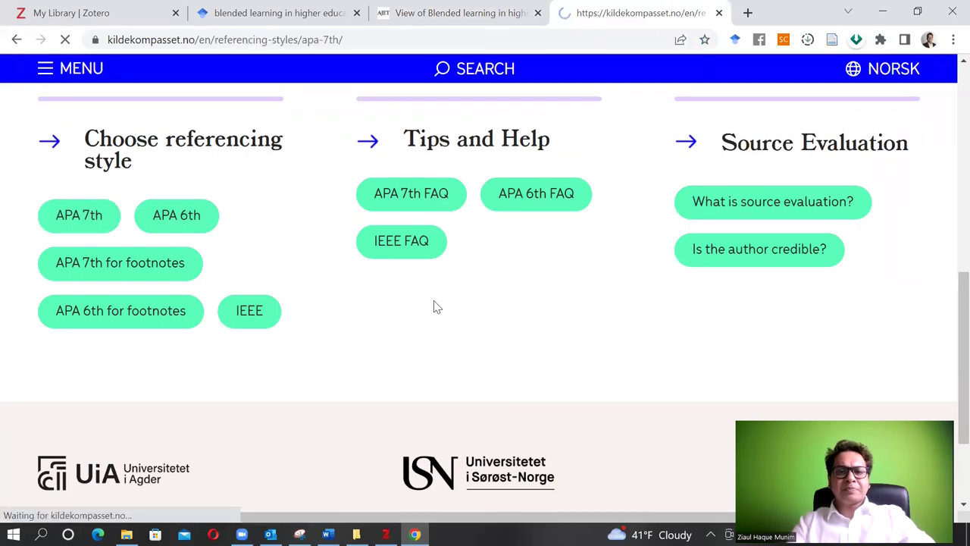
# Filter the APA 7th source types to Book and open the guide for a book with 1 author
pyautogui.scroll(-5, 436, 307)
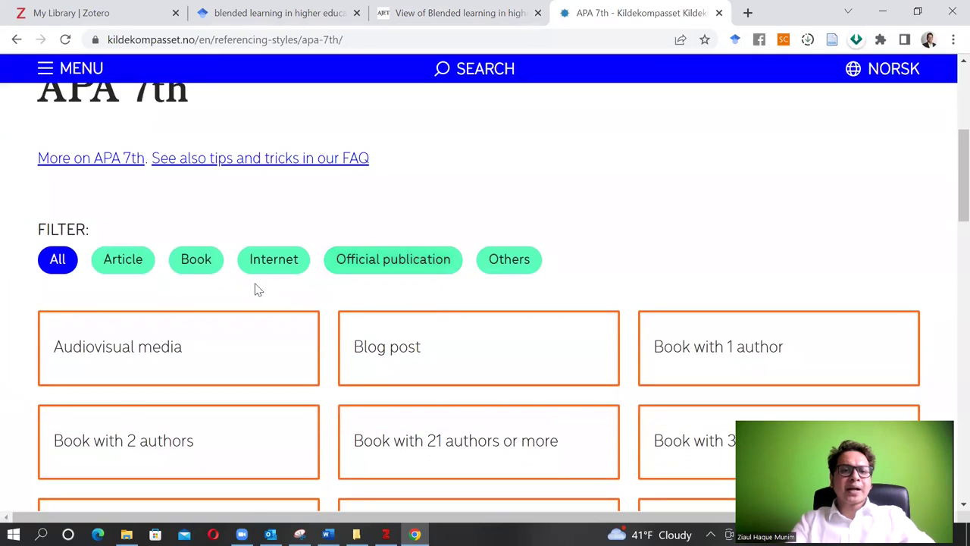
pyautogui.click(199, 260)
pyautogui.scroll(-2, 683, 229)
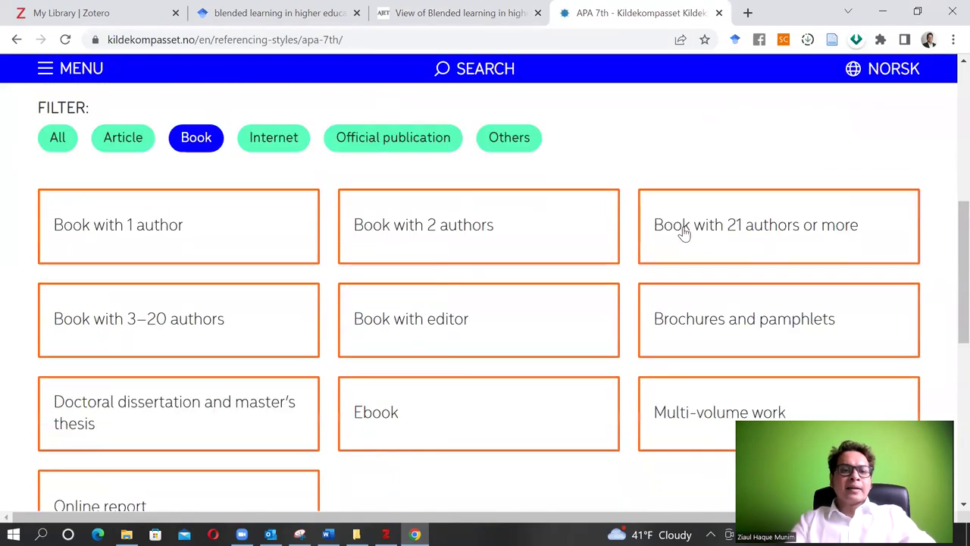
pyautogui.click(198, 225)
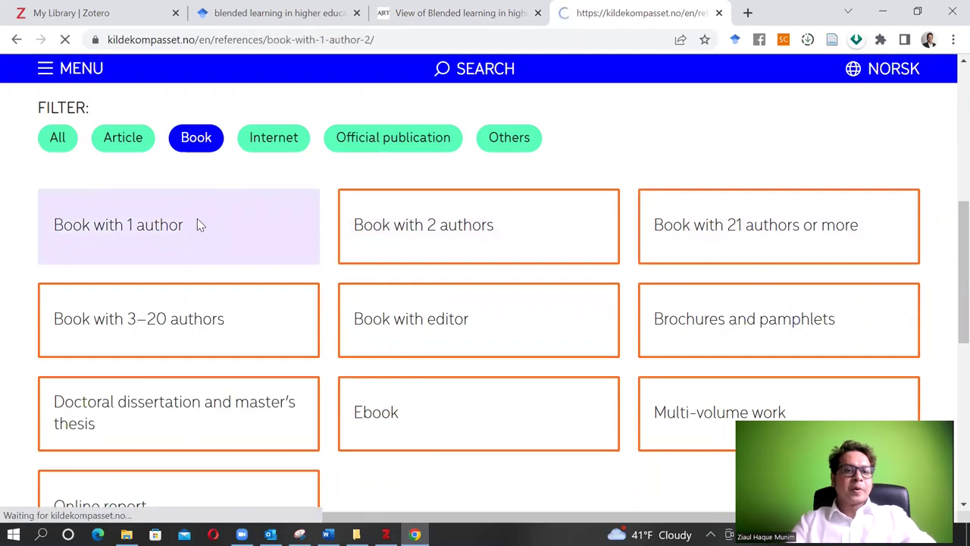
pyautogui.scroll(-3, 199, 225)
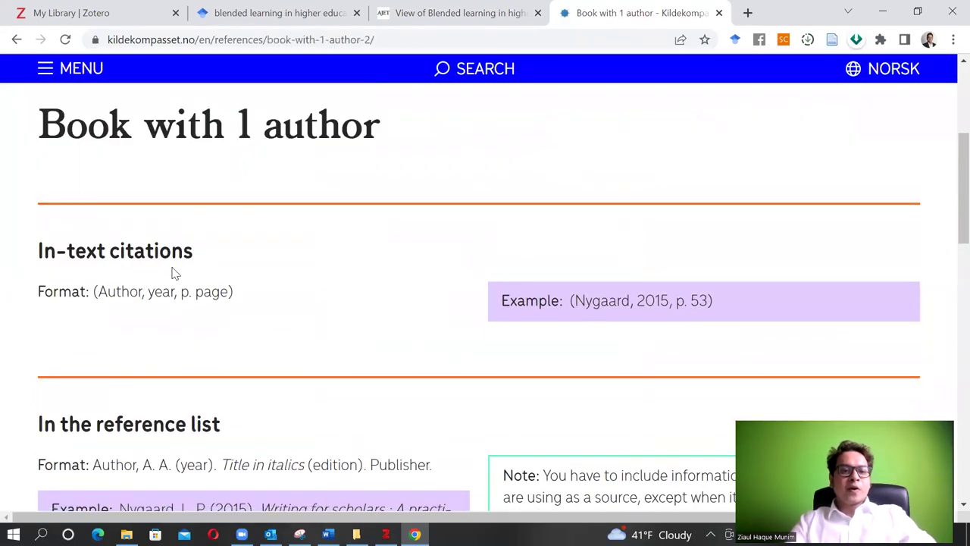
# Examine the in-text citation format and its example, including the author, year and page parts
pyautogui.moveTo(93, 291); pyautogui.dragTo(256, 307)
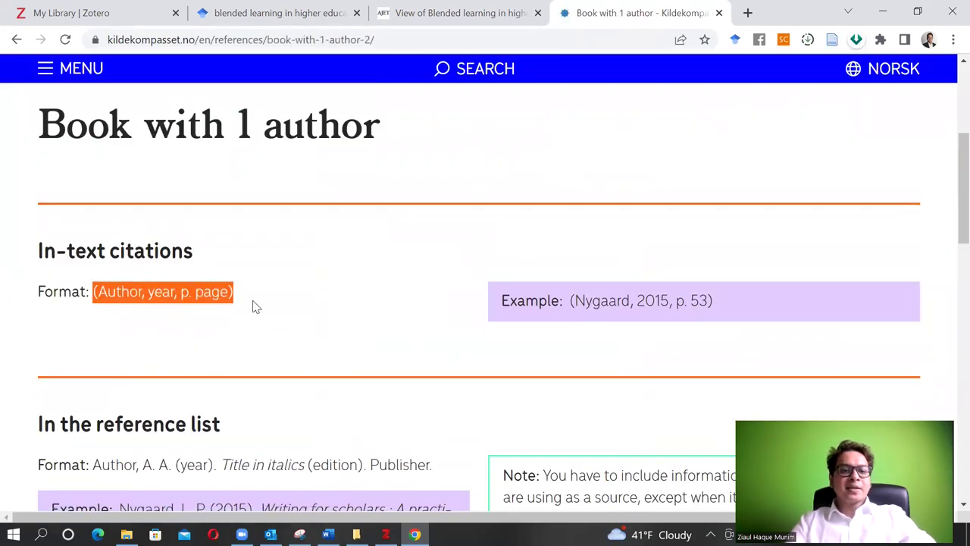
pyautogui.click(125, 292)
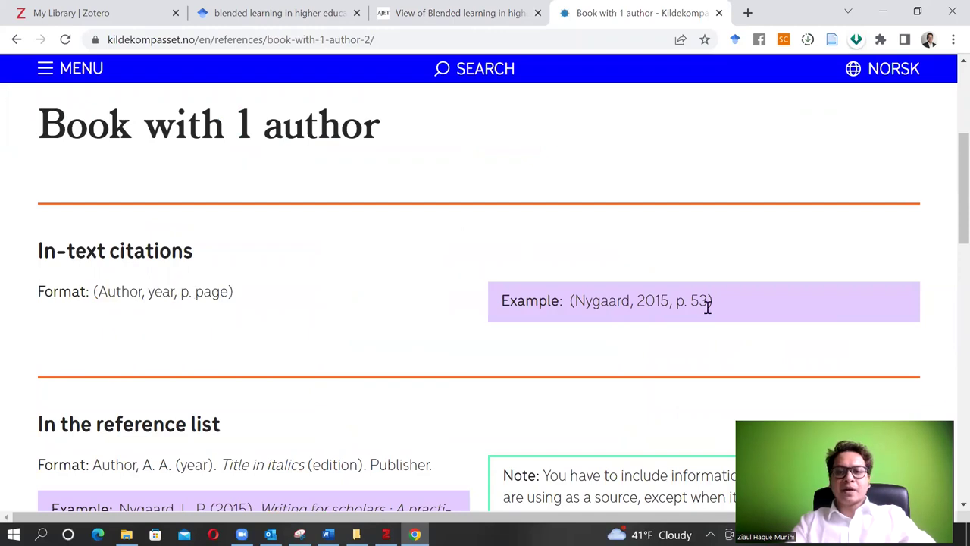
pyautogui.moveTo(674, 301); pyautogui.dragTo(702, 301)
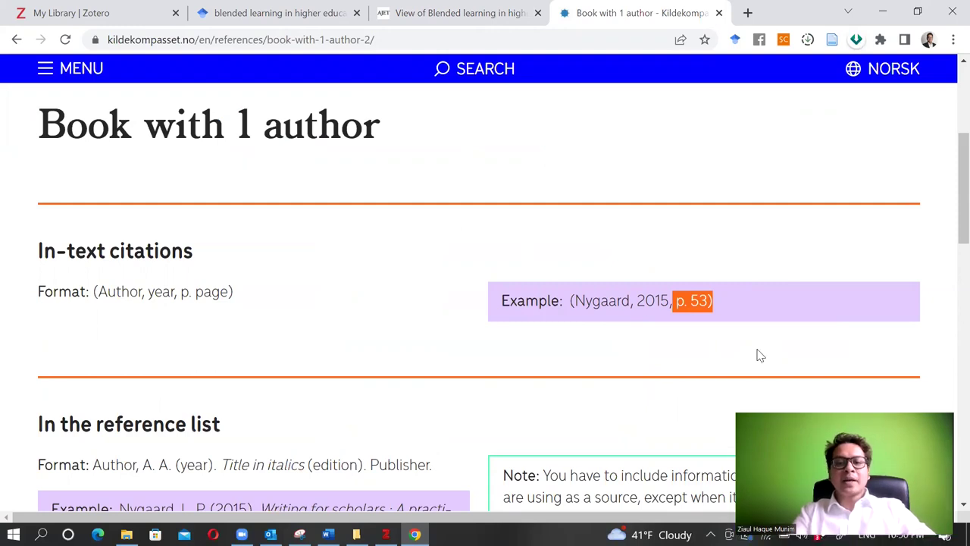
pyautogui.click(731, 306)
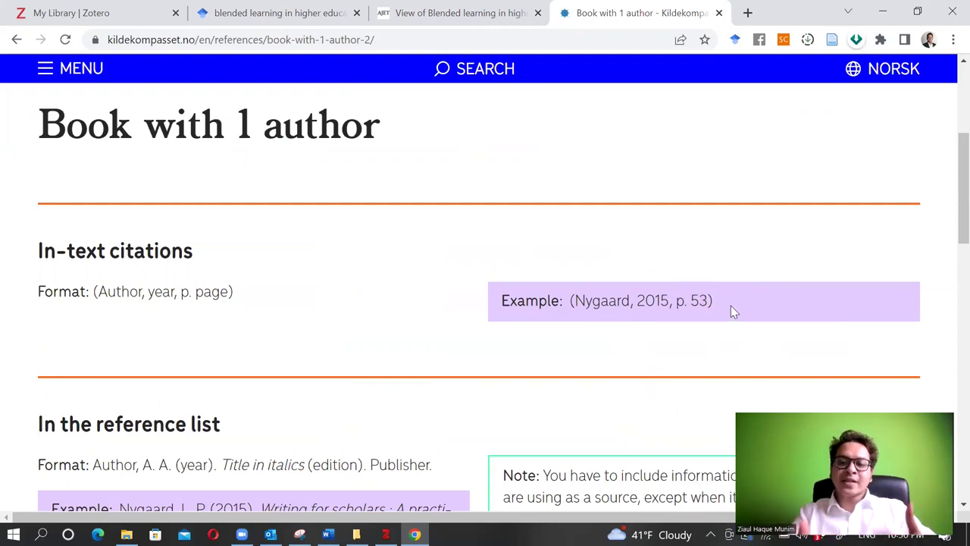
pyautogui.moveTo(669, 300); pyautogui.dragTo(573, 300)
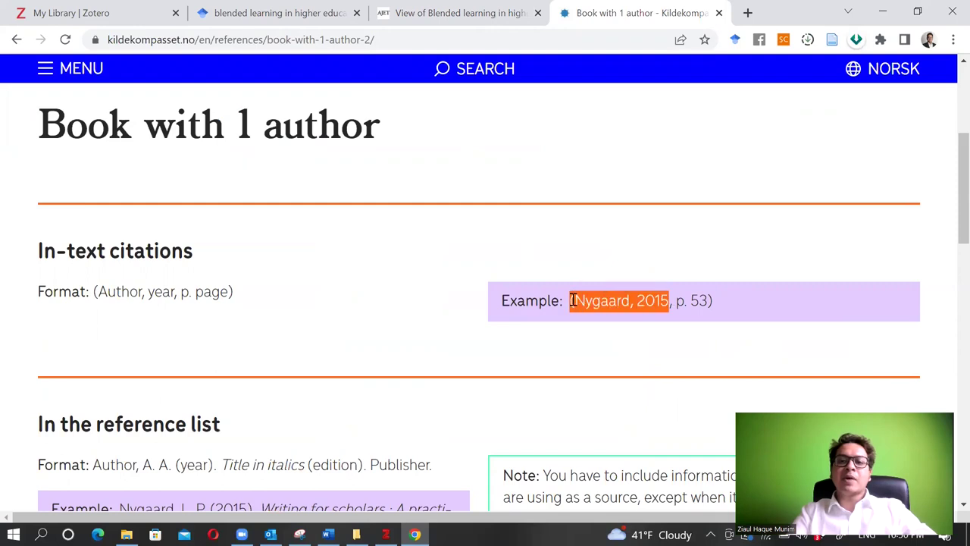
# Examine the reference list format for a book, including title, edition and publisher, together with its example
pyautogui.scroll(-3, 494, 334)
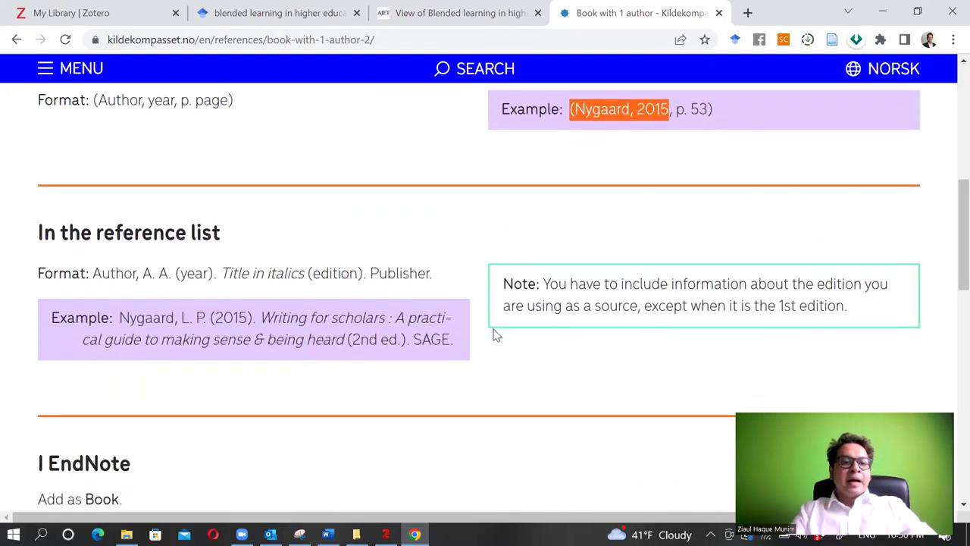
pyautogui.moveTo(93, 272); pyautogui.dragTo(464, 264)
pyautogui.click(137, 276)
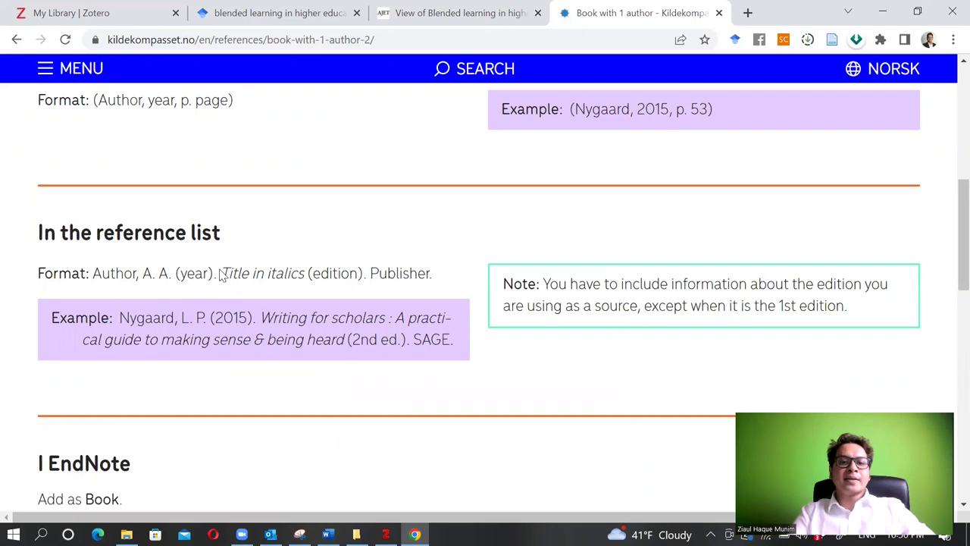
pyautogui.moveTo(219, 273); pyautogui.dragTo(350, 276)
pyautogui.doubleClick(350, 276)
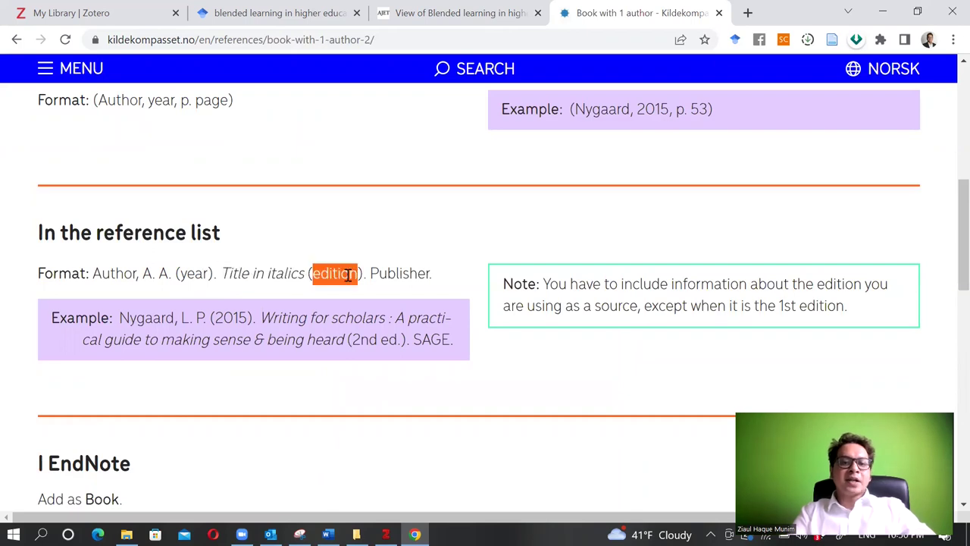
pyautogui.click(418, 274)
pyautogui.moveTo(54, 319); pyautogui.dragTo(455, 356)
# Read which item type and fields the guide requires when adding a one-author book in Zotero
pyautogui.scroll(-5, 454, 357)
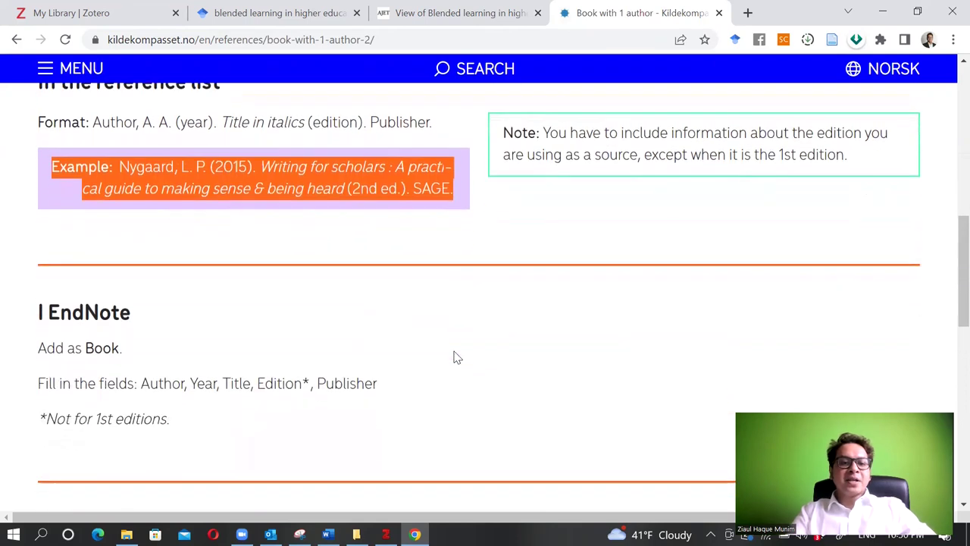
pyautogui.moveTo(32, 341); pyautogui.dragTo(261, 442)
pyautogui.click(204, 410)
pyautogui.moveTo(140, 410); pyautogui.dragTo(401, 420)
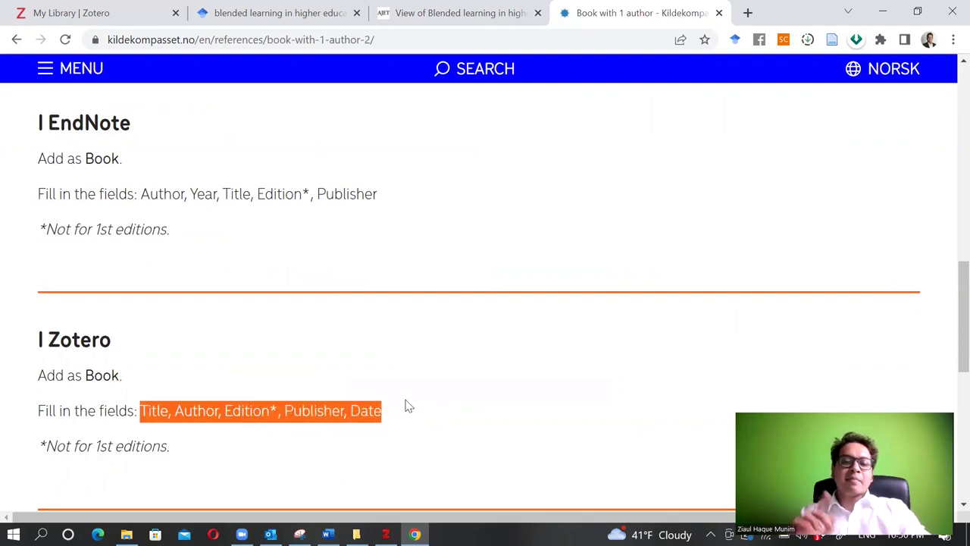
# Compare the guide's required Zotero fields with the entry fields of the blank book item in Zotero
pyautogui.hotkey('alt', 'Tab')
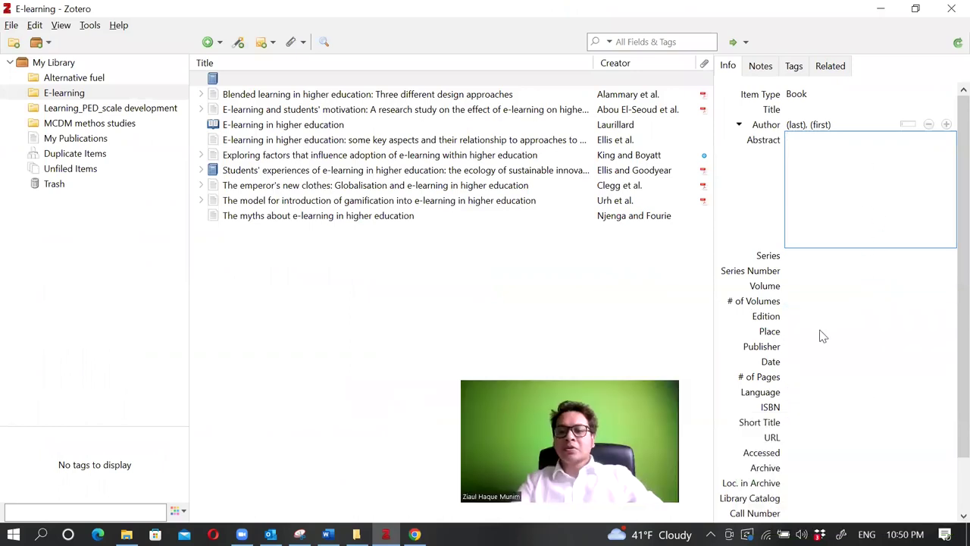
pyautogui.scroll(-2, 842, 412)
pyautogui.scroll(2, 842, 415)
pyautogui.hotkey('alt', 'Tab')
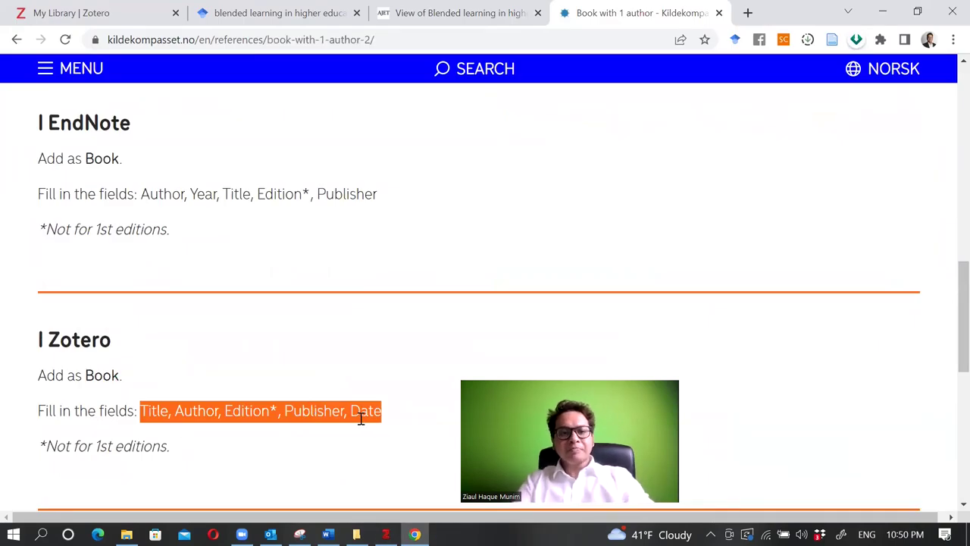
pyautogui.hotkey('alt', 'Tab')
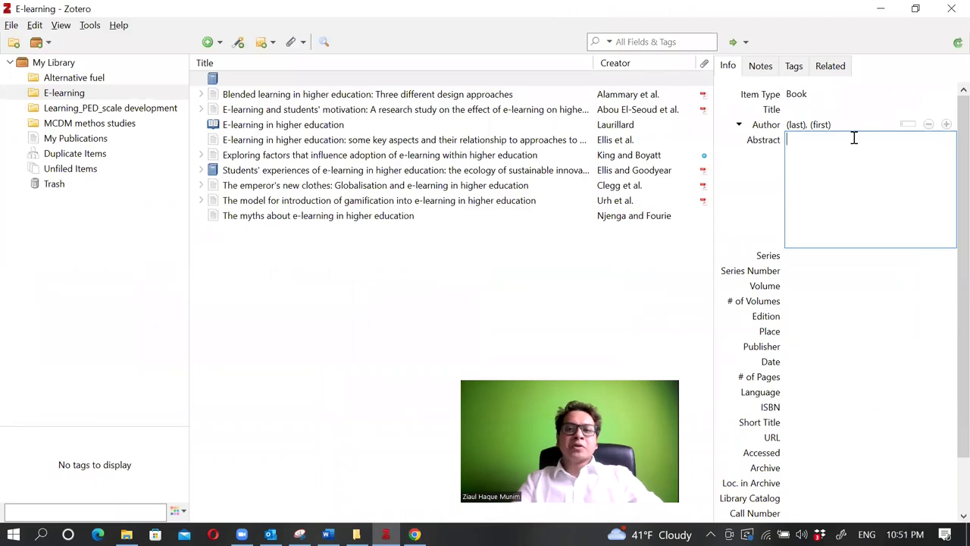
# Remove the blank book item from the E-learning collection and confirm the removal
pyautogui.click(364, 80)
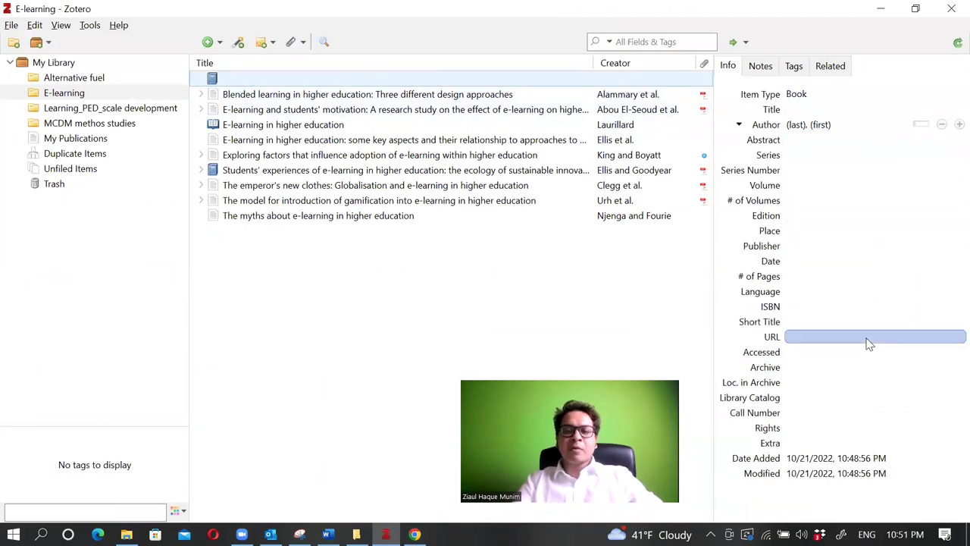
pyautogui.rightClick(422, 86)
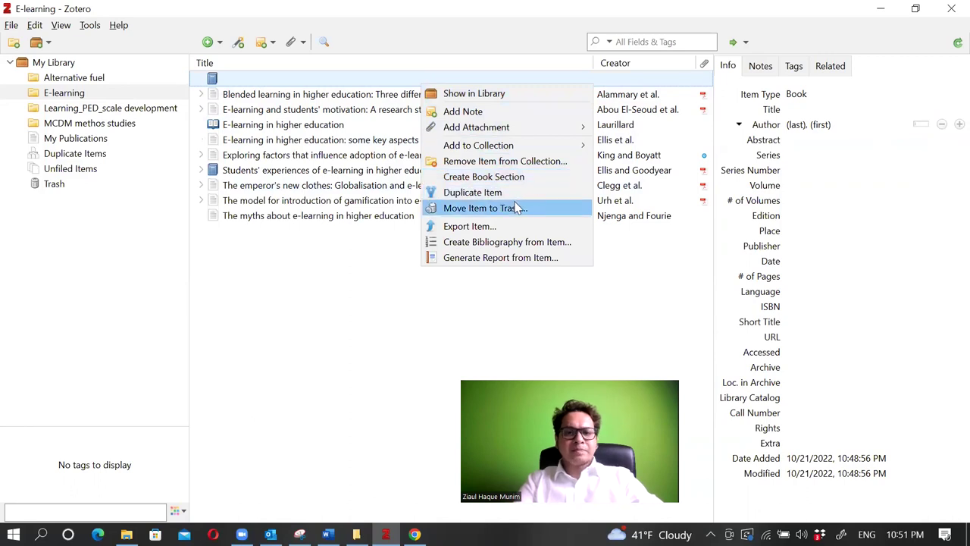
pyautogui.click(519, 162)
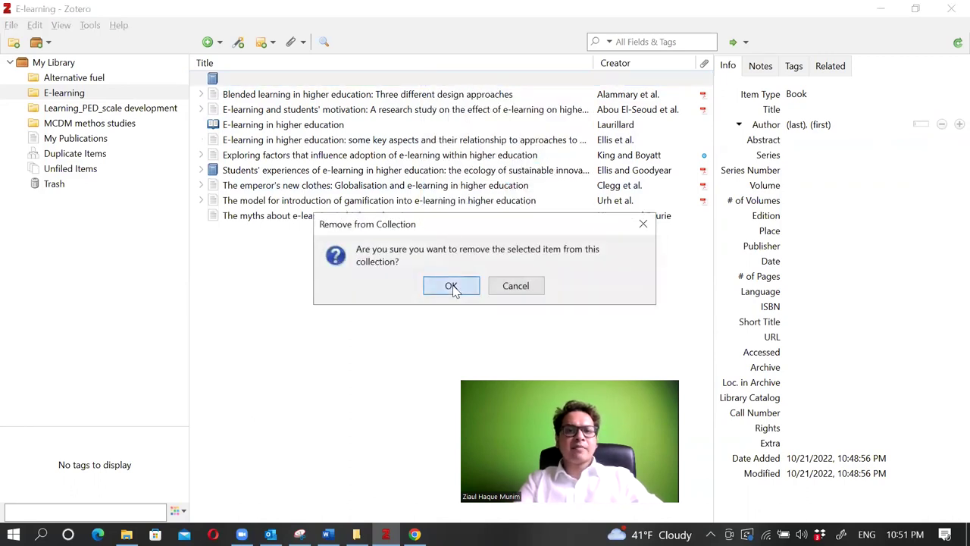
pyautogui.click(451, 286)
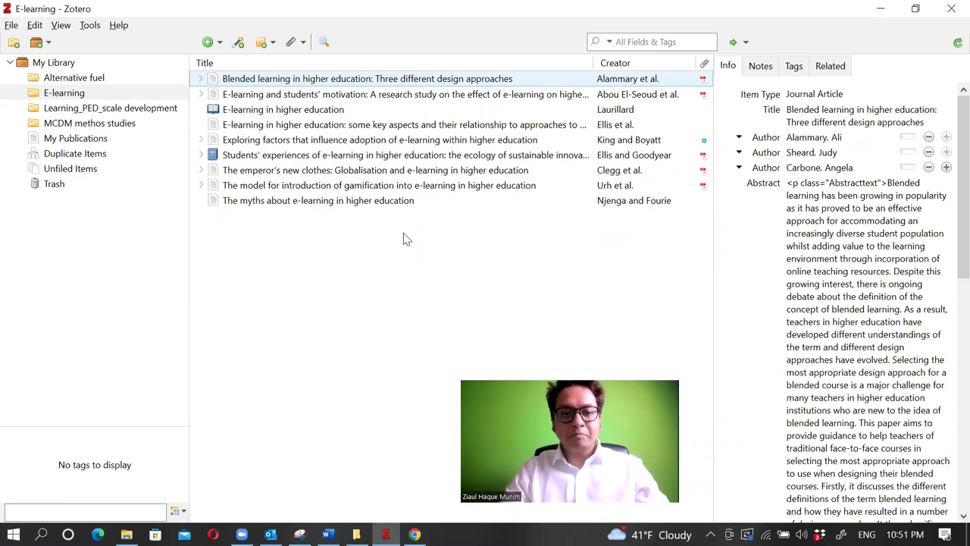
# Switch to Word and write "Blended learning is becoming popular medium of teaching in higher education institution. There are several approaches to blended learning. According to"
pyautogui.hotkey('alt', 'Tab')
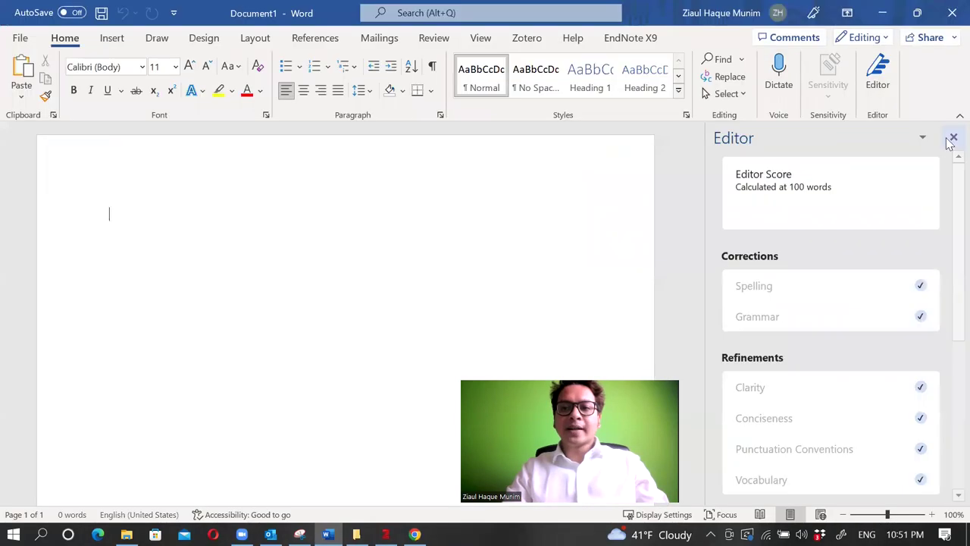
pyautogui.click(954, 134)
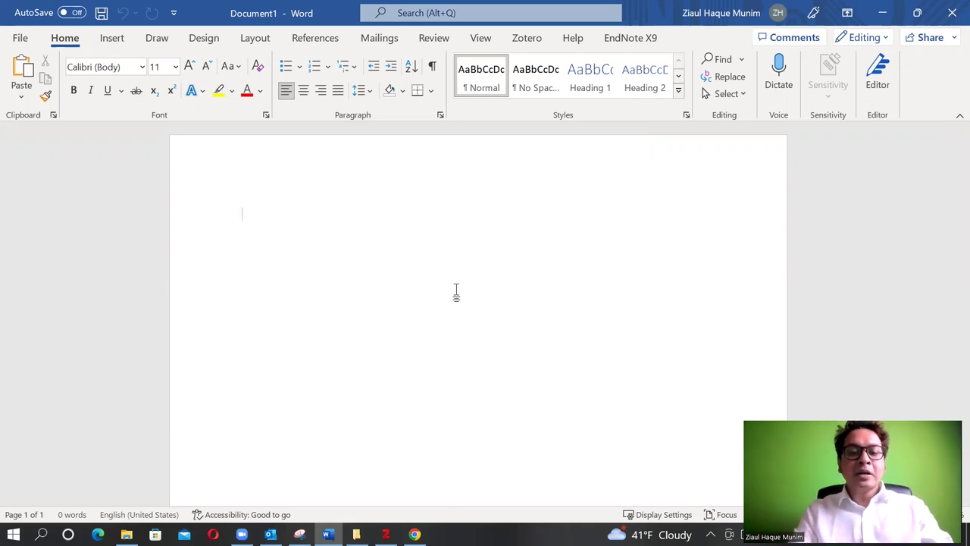
pyautogui.write('Blended learning is becoming popular medium of teaching in higher education institution. There are several approaches to blended learning. According to')
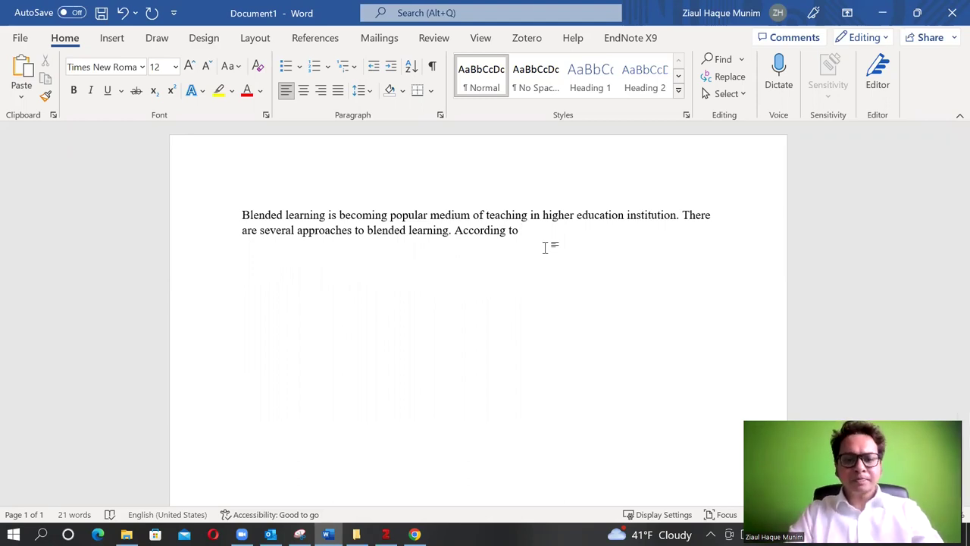
# Check the first author's name on "Blended learning in higher education: Three different design approaches" in Zotero and return to Word
pyautogui.click(386, 535)
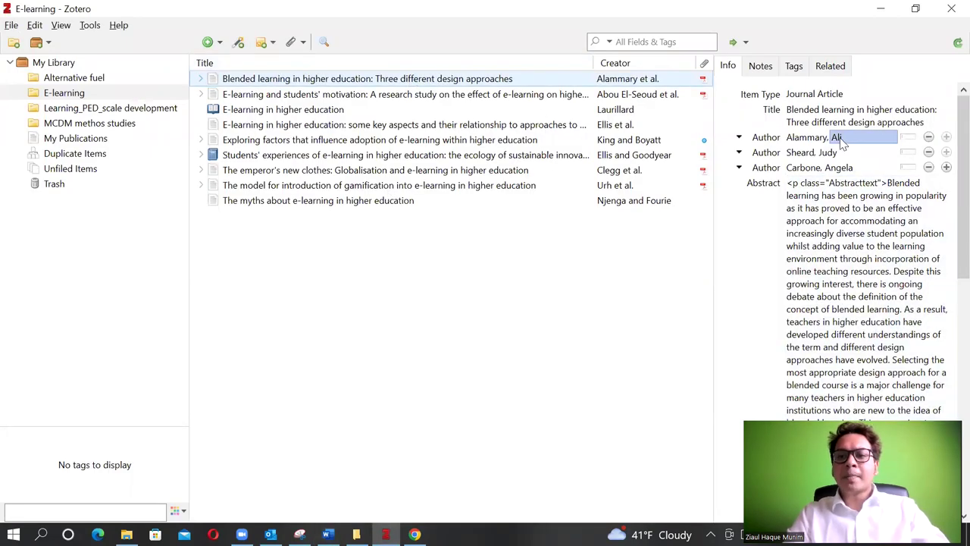
pyautogui.click(806, 141)
pyautogui.click(841, 141)
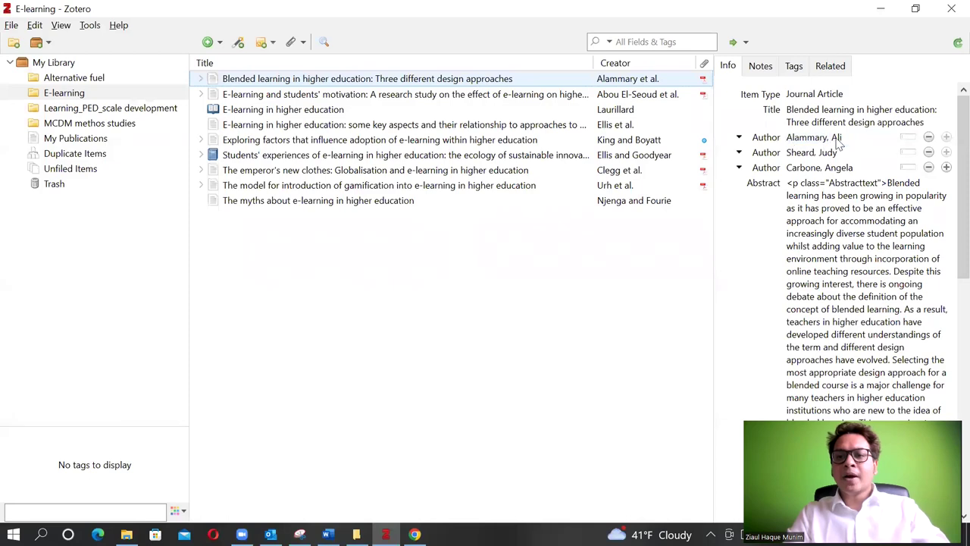
pyautogui.press('Return')
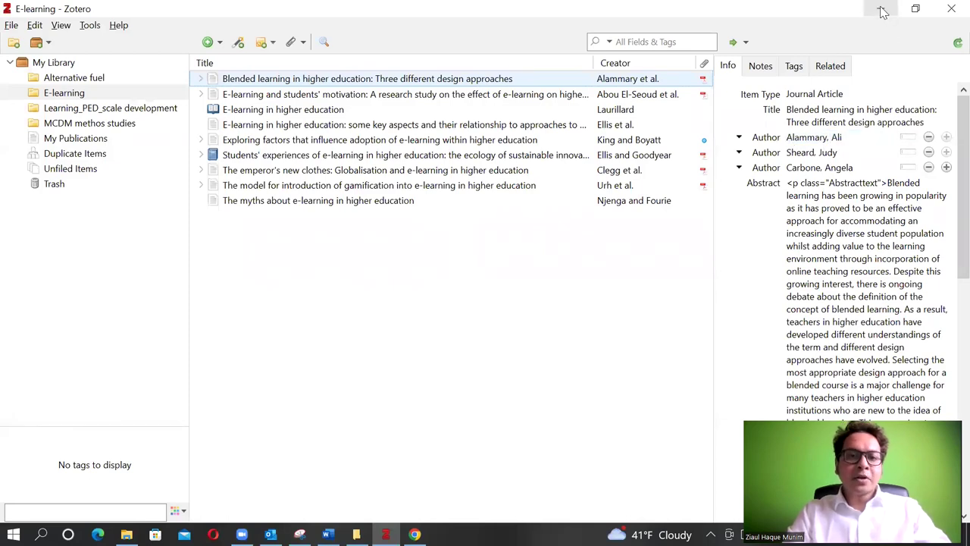
pyautogui.click(883, 11)
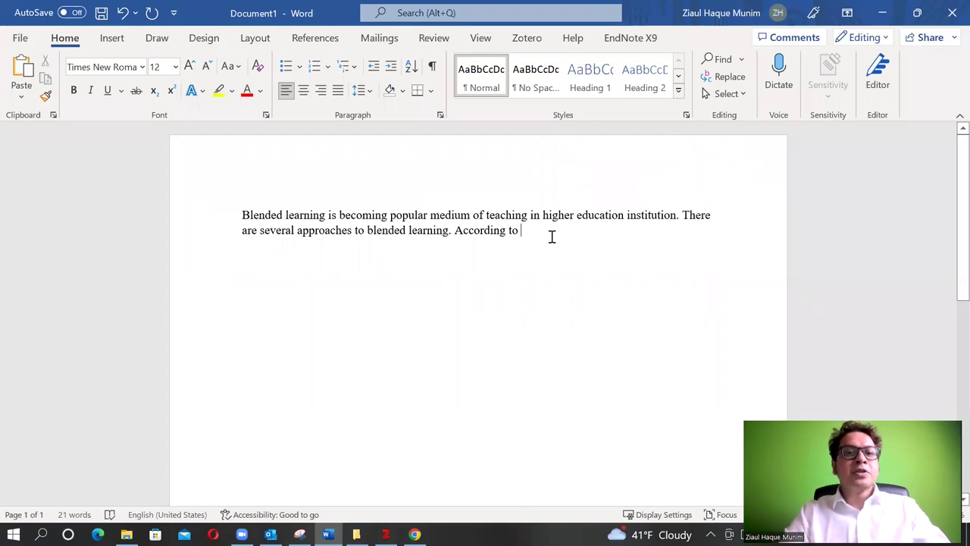
# Start a Zotero citation after "According to", using American Psychological Association (APA) 7th edition, English (US), with citations stored as fields
pyautogui.click(527, 38)
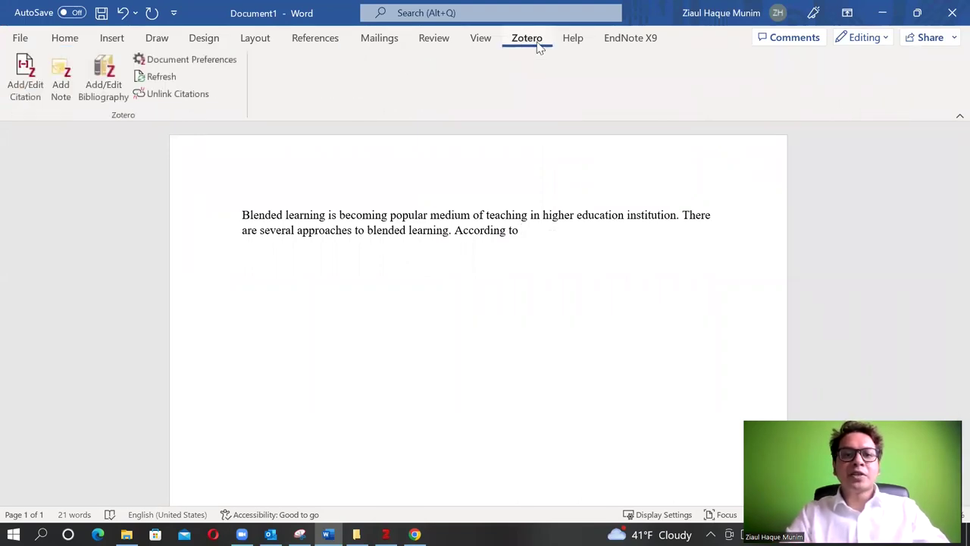
pyautogui.click(31, 98)
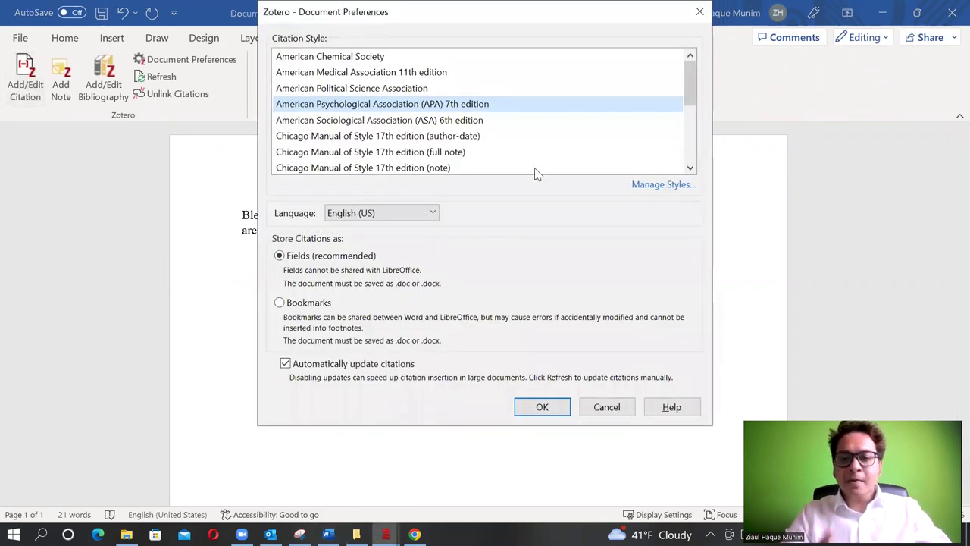
pyautogui.scroll(-1, 408, 110)
pyautogui.scroll(-3, 408, 110)
pyautogui.scroll(3, 408, 110)
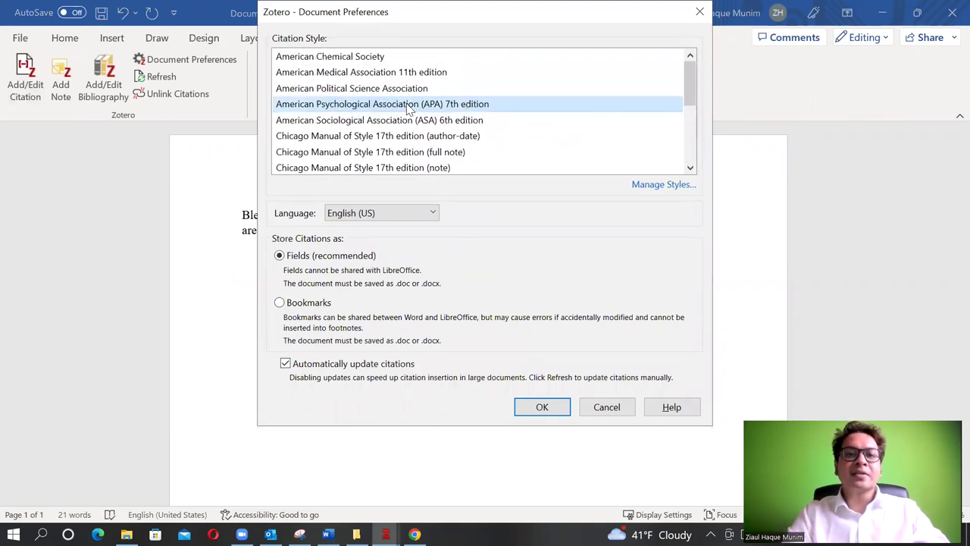
pyautogui.click(553, 406)
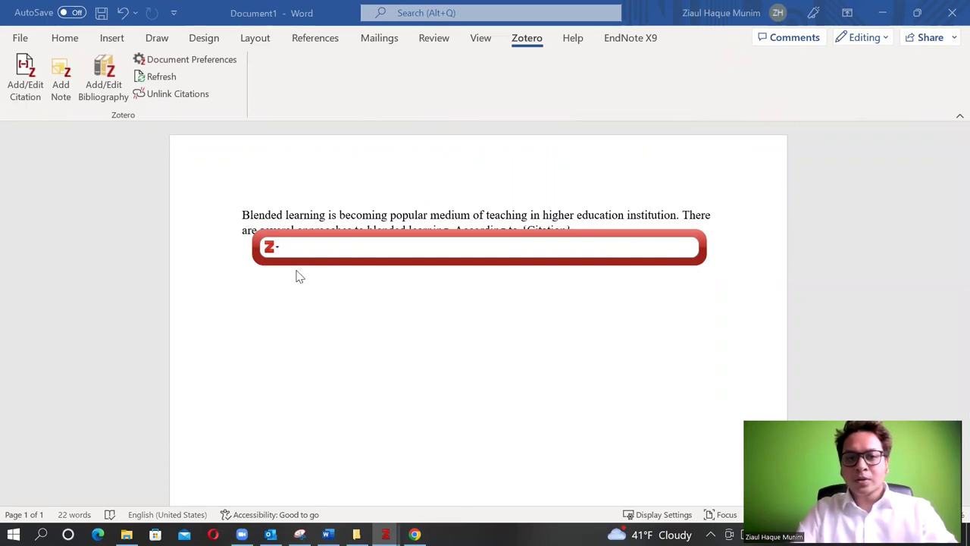
# Cite "Blended learning in higher education: Three different design approaches" and continue the sentence with "there are three main approaches."
pyautogui.write('blended')
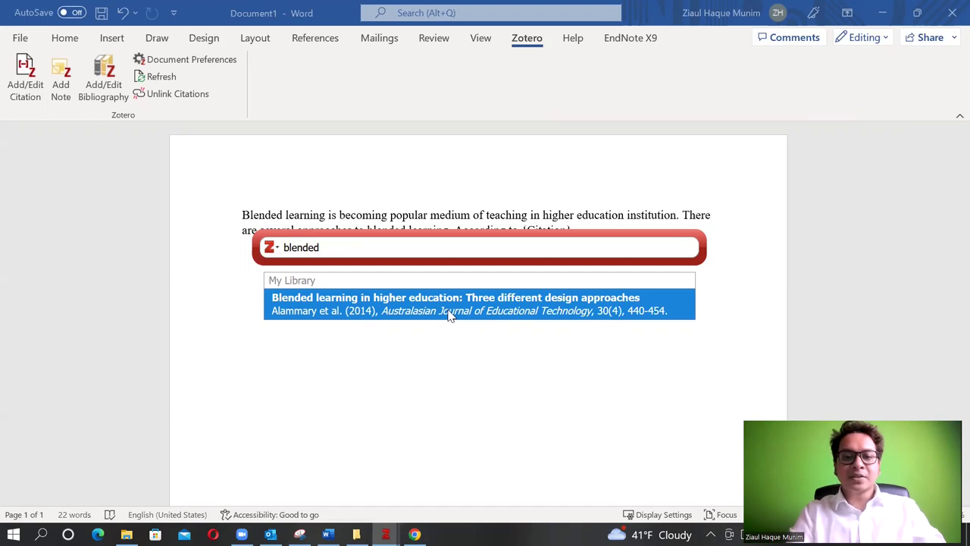
pyautogui.click(423, 313)
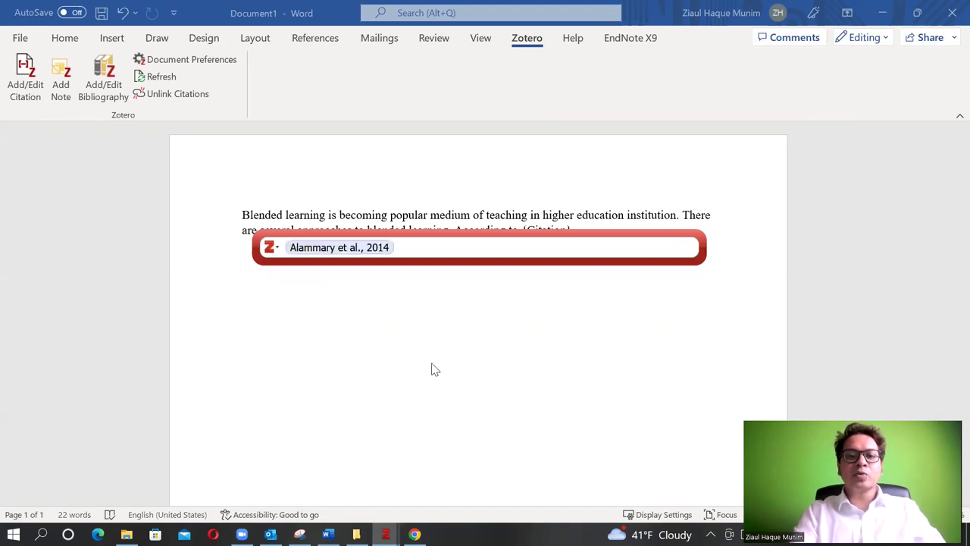
pyautogui.press('Return')
pyautogui.write('there are three main approaches.')
# Manually reword the citation after "According to" into narrative form, with only the year 2014 in parentheses
pyautogui.click(603, 236)
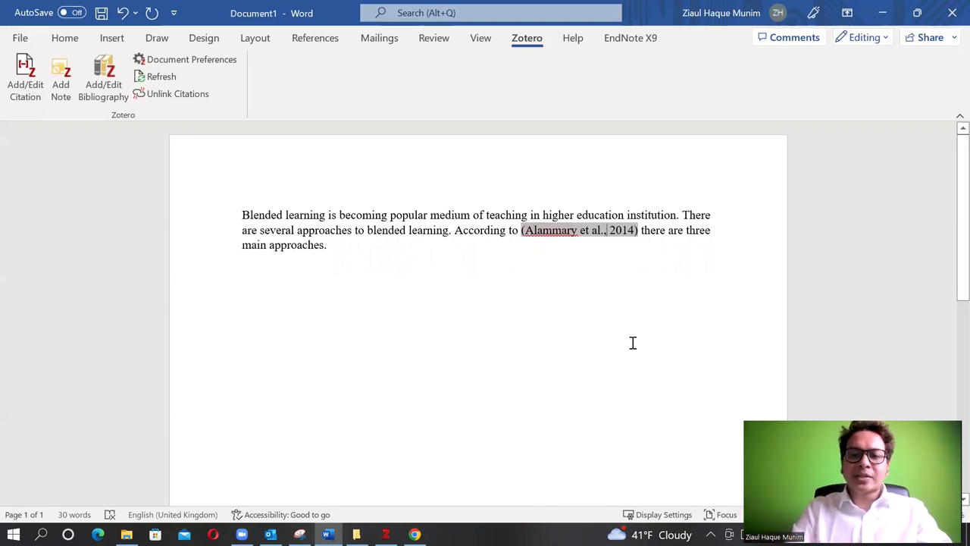
pyautogui.press('BackSpace')
pyautogui.press('BackSpace')
pyautogui.press('BackSpace')
pyautogui.write('. (')
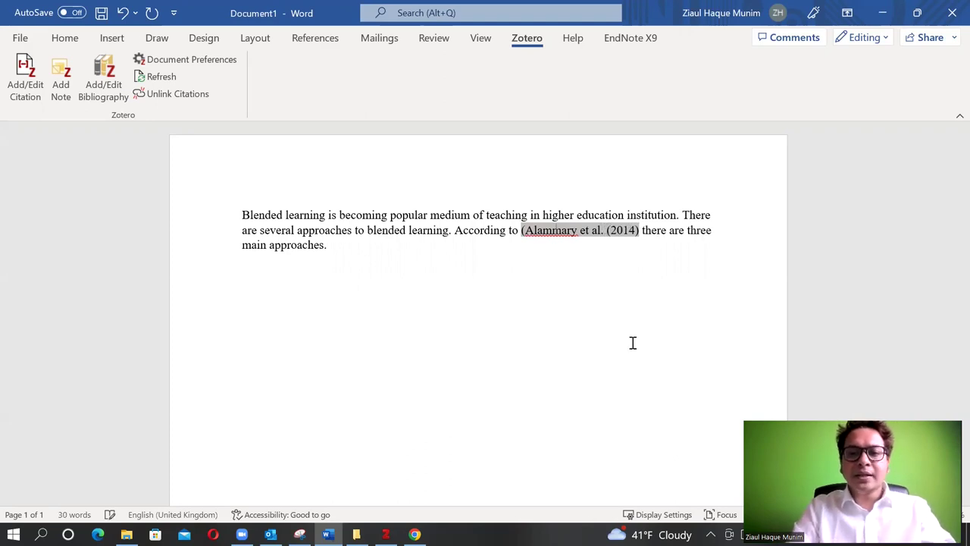
pyautogui.click(629, 362)
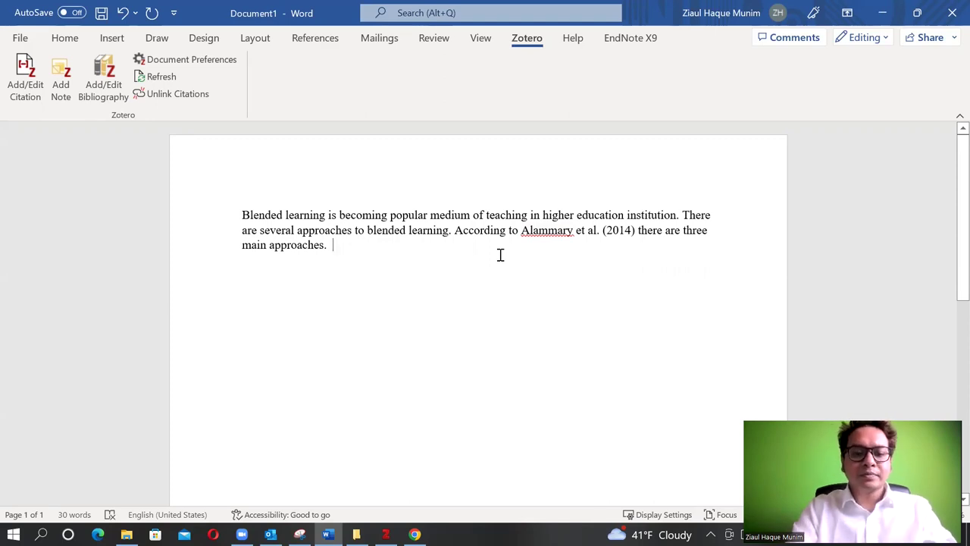
# Add the sentence "Those three approaches are A, B and C." at the end of the paragraph
pyautogui.write('Those three approa')
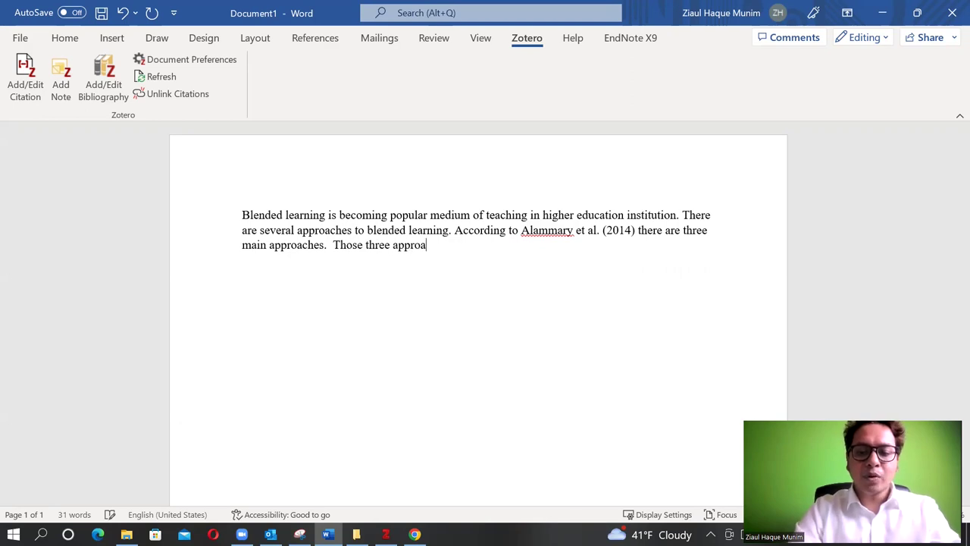
pyautogui.write('A, B and V')
pyautogui.press('BackSpace')
pyautogui.write('C.')
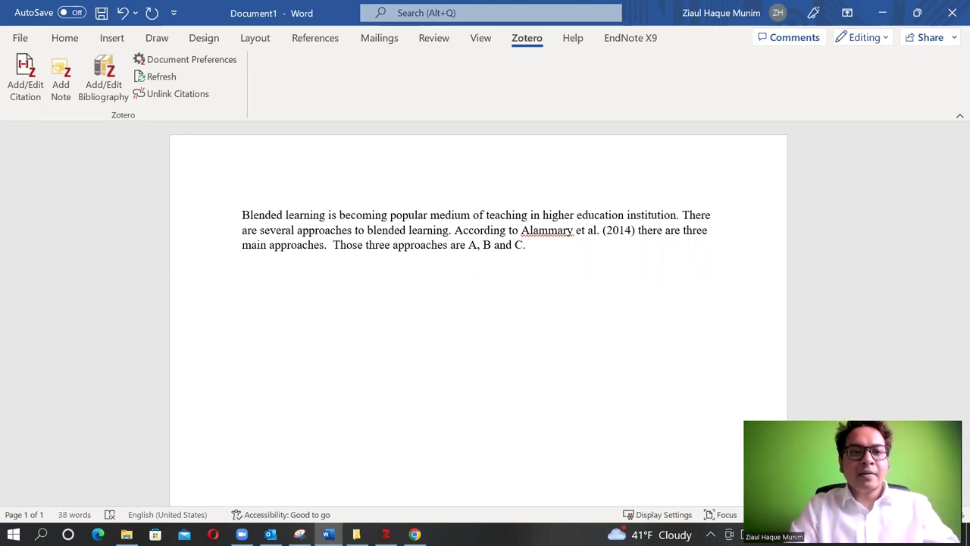
# Insert a Zotero citation of the already cited blended learning article after "A, B and C", before the period
pyautogui.click(25, 80)
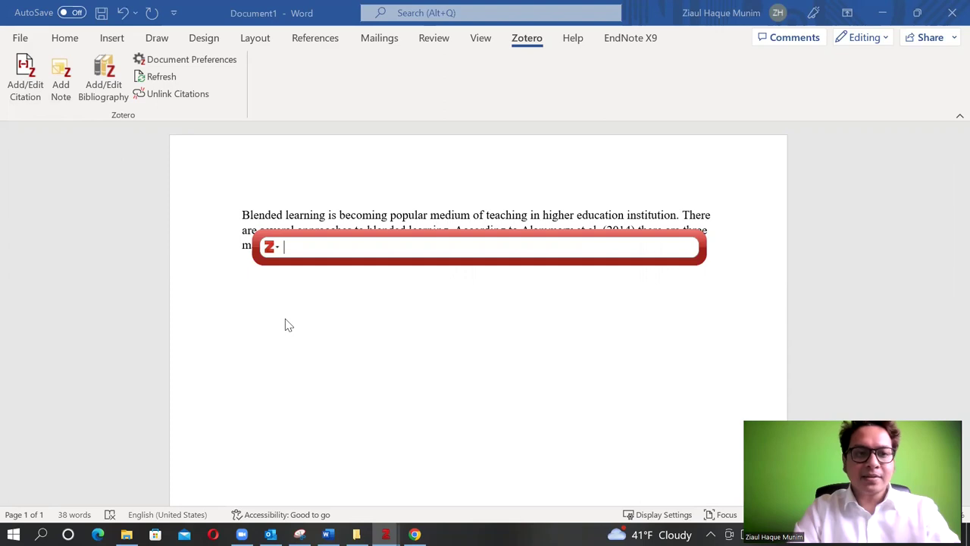
pyautogui.write('blende')
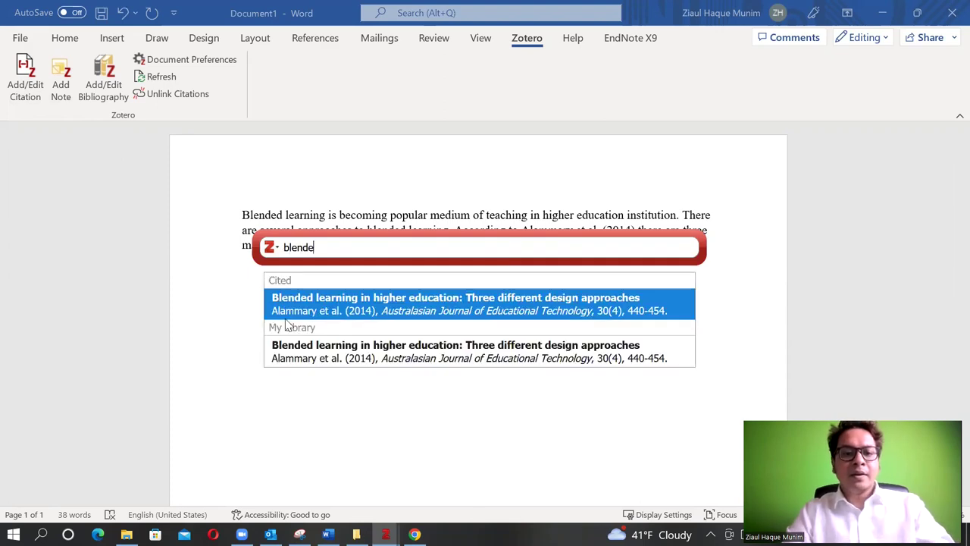
pyautogui.click(491, 309)
pyautogui.press('Return')
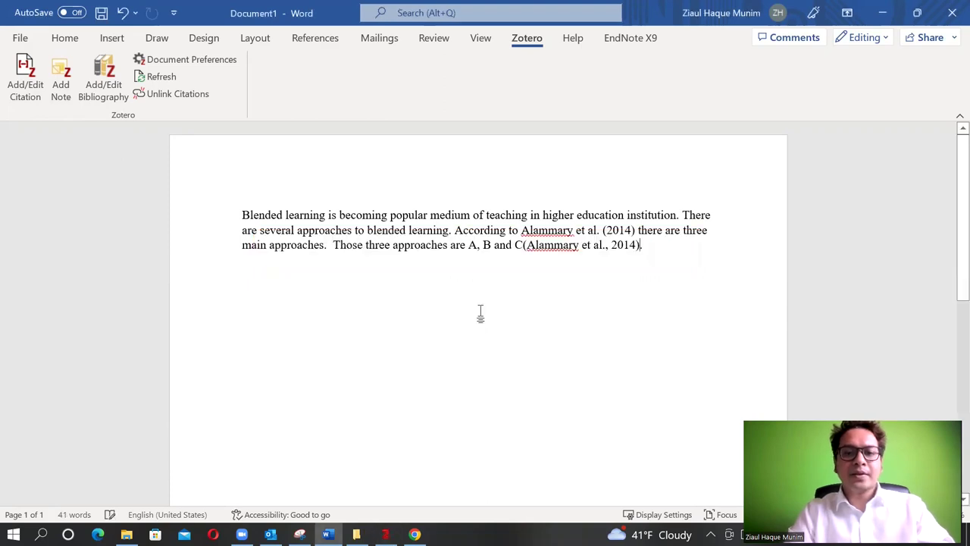
# Separate the second citation from "C" with a space and compare the formats of the two in-text citations
pyautogui.click(572, 245)
pyautogui.click(568, 229)
pyautogui.click(576, 245)
pyautogui.keyDown('ctrl'); pyautogui.scroll(2, 891, 412); pyautogui.keyUp('ctrl')
pyautogui.rightClick(531, 233)
pyautogui.moveTo(516, 229); pyautogui.dragTo(646, 231)
pyautogui.rightClick(569, 251)
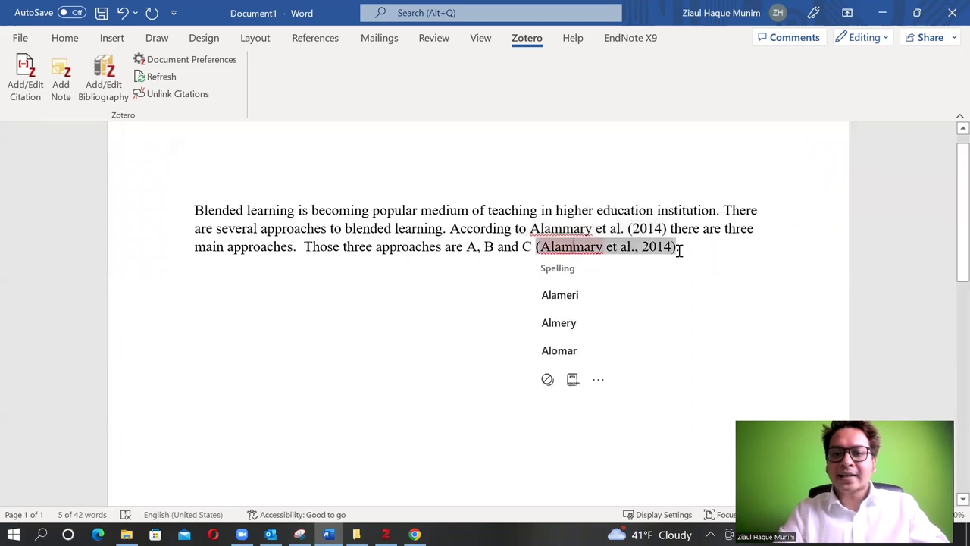
pyautogui.click(693, 251)
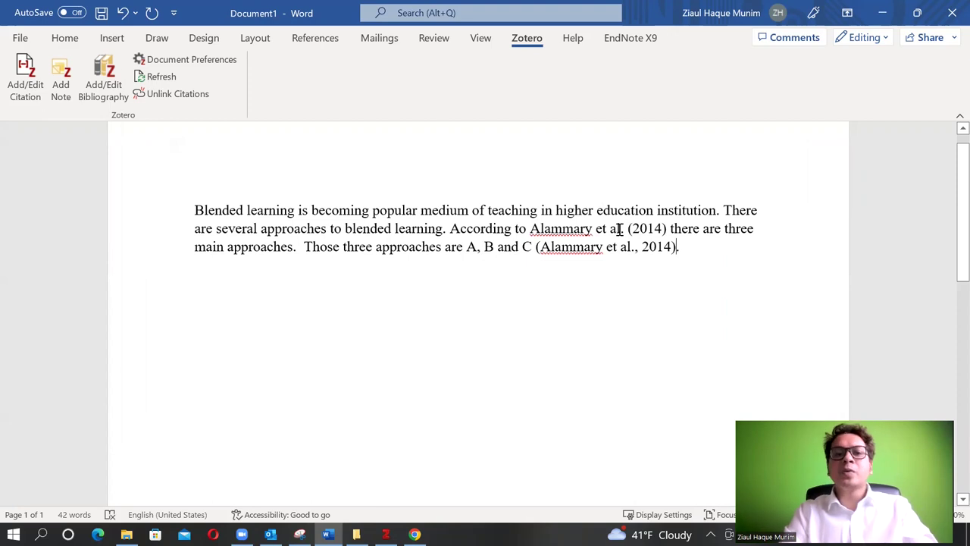
# Refresh the Zotero citations, discarding the manual modification of the first one, and restore the space before "there are three"
pyautogui.click(167, 77)
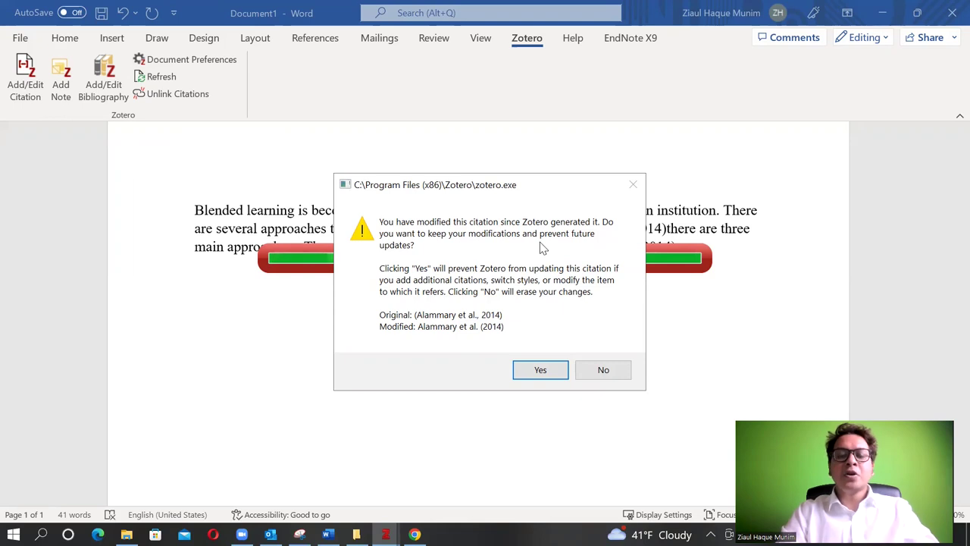
pyautogui.click(614, 373)
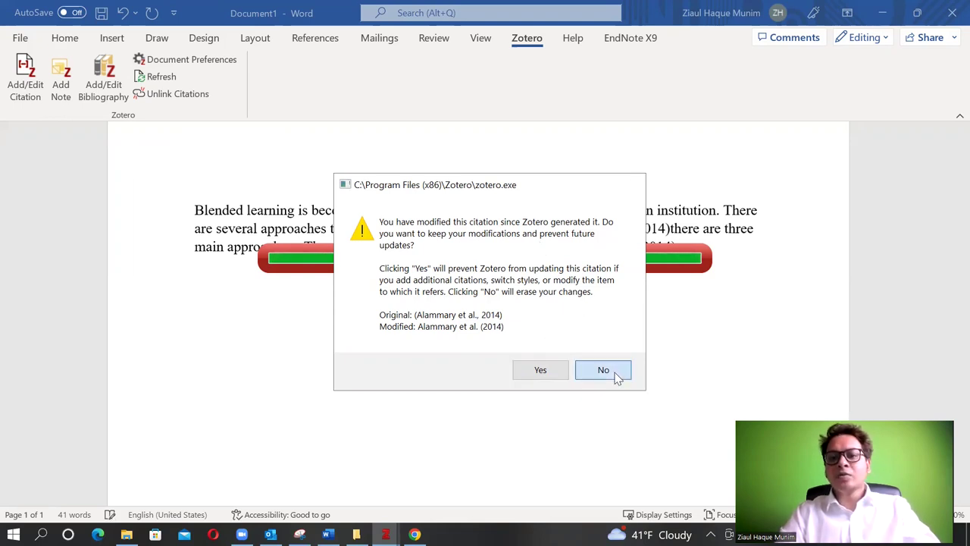
pyautogui.click(645, 229)
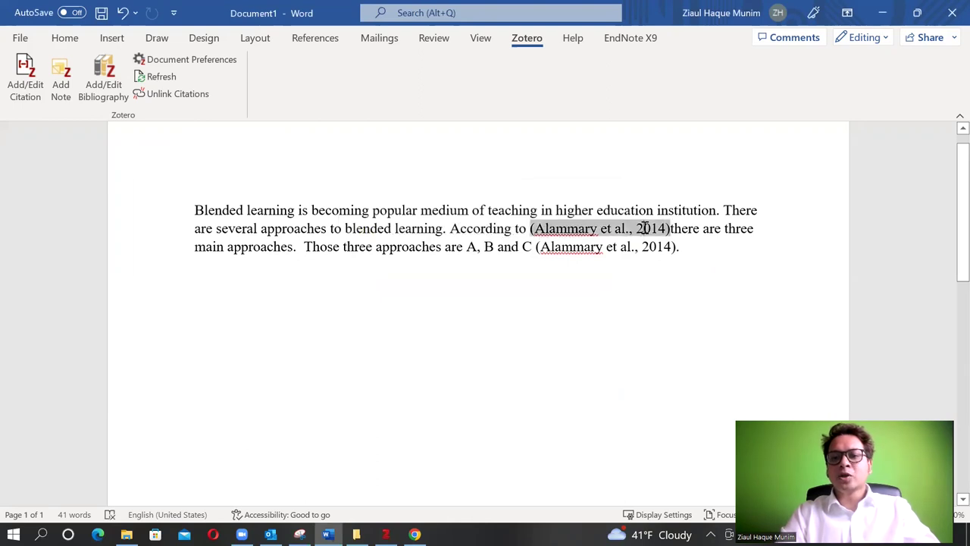
pyautogui.click(660, 247)
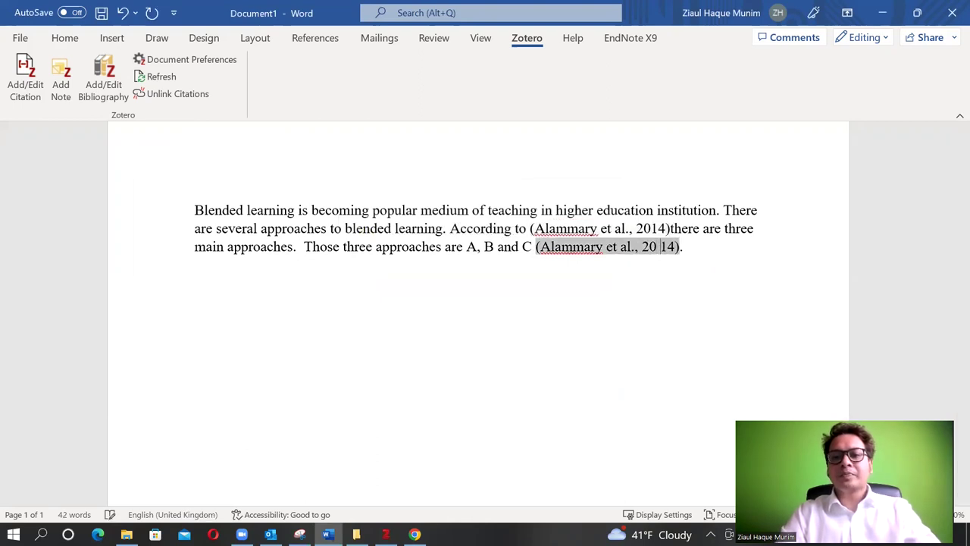
pyautogui.click(670, 228)
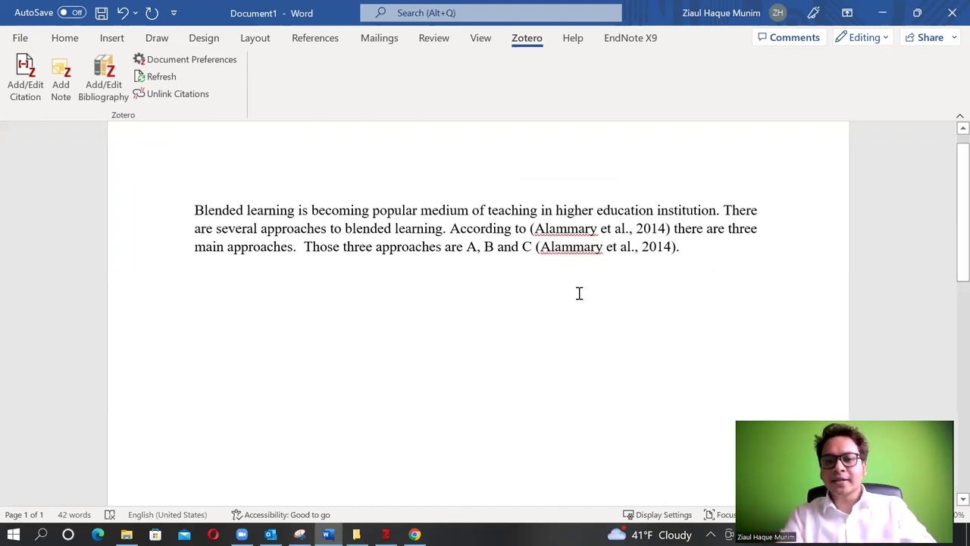
pyautogui.click(603, 385)
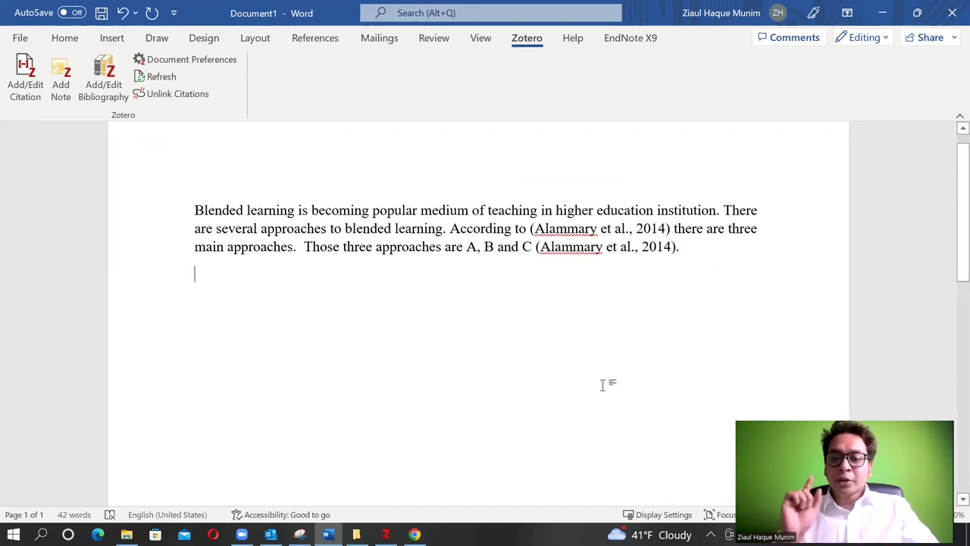
# Edit the first citation in Zotero to omit its author
pyautogui.click(606, 228)
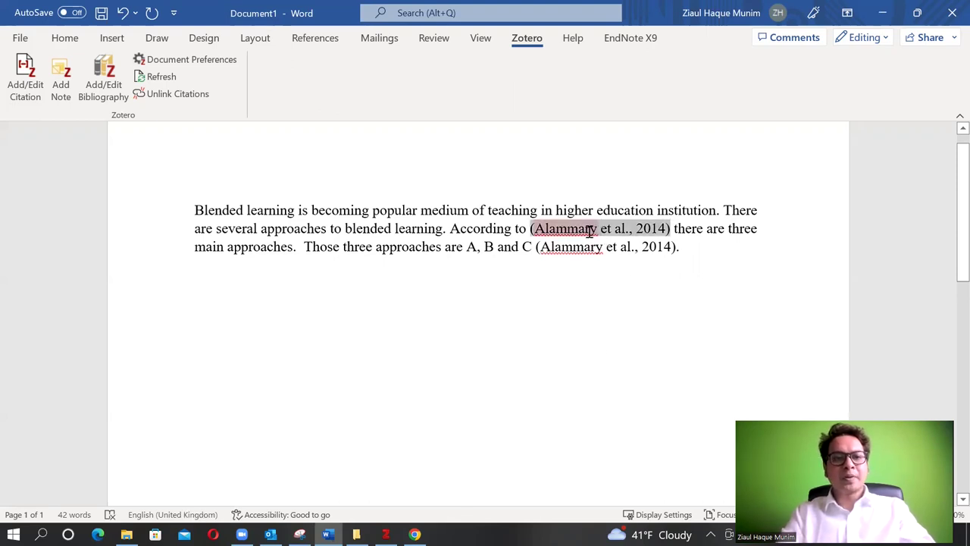
pyautogui.click(21, 98)
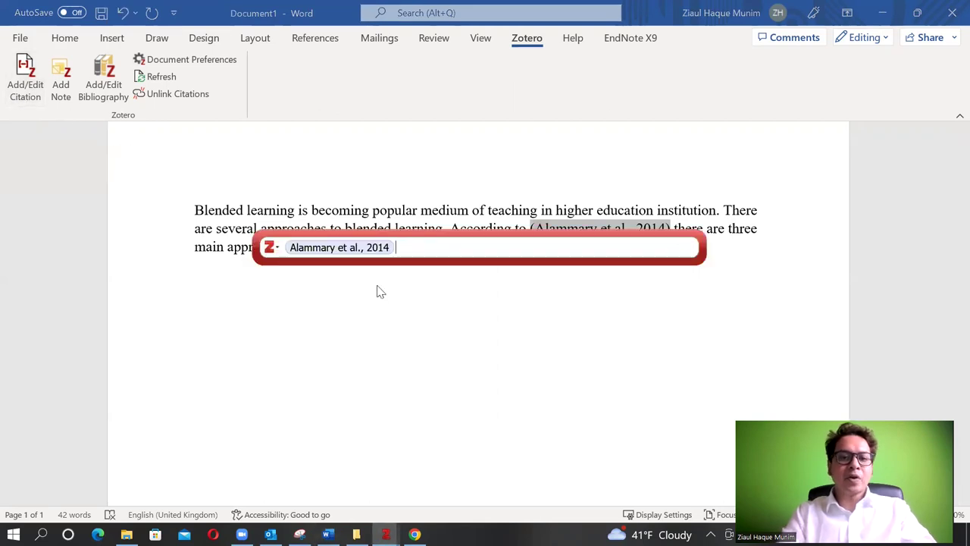
pyautogui.click(370, 247)
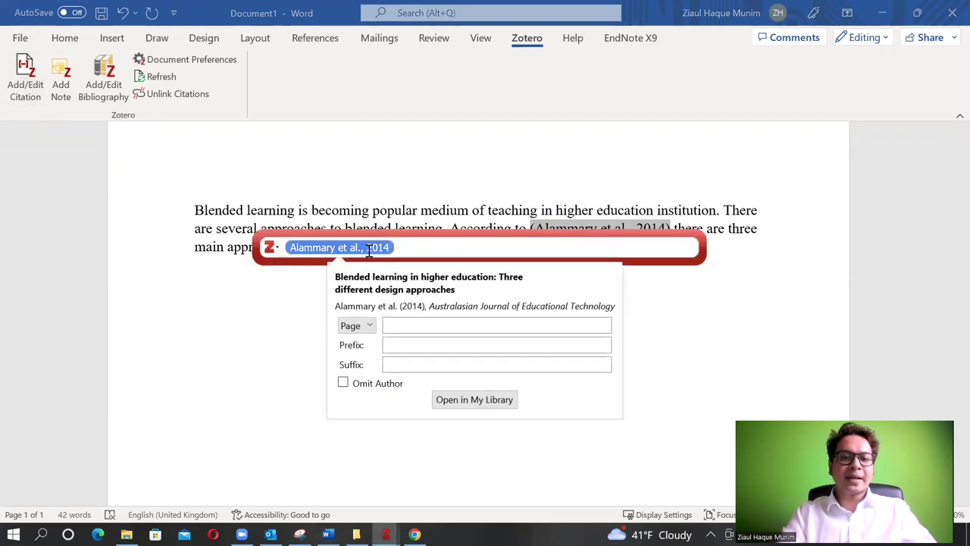
pyautogui.click(364, 388)
pyautogui.press('Return')
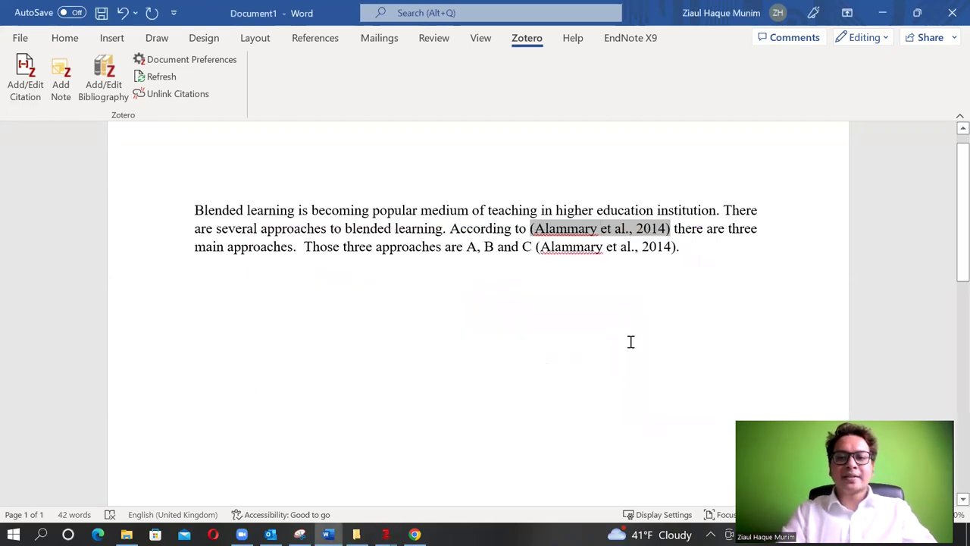
# Copy the author wording as plain text in front of the first citation and update that citation to show only (2014)
pyautogui.click(700, 258)
pyautogui.moveTo(631, 235); pyautogui.dragTo(539, 227)
pyautogui.hotkey('ctrl', 'c')
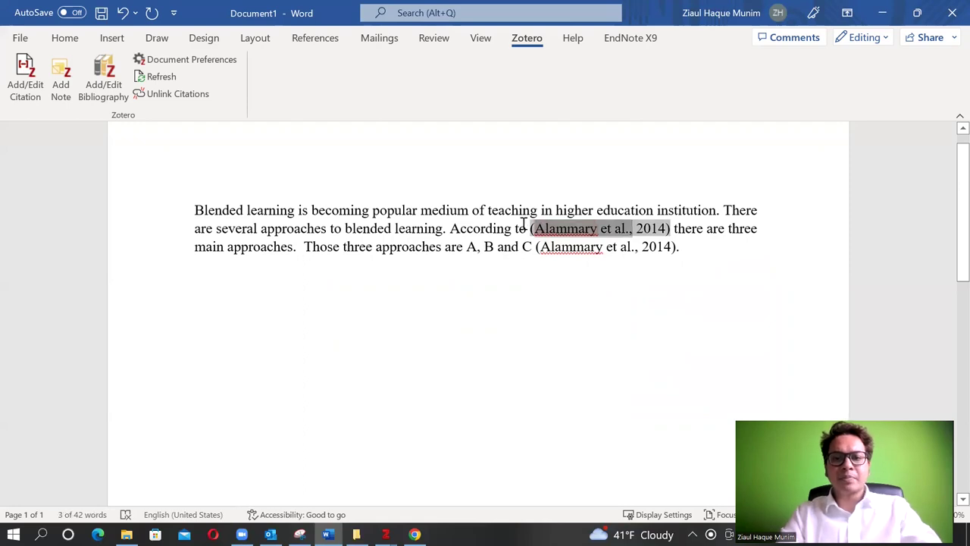
pyautogui.click(529, 229)
pyautogui.hotkey('ctrl', 'v')
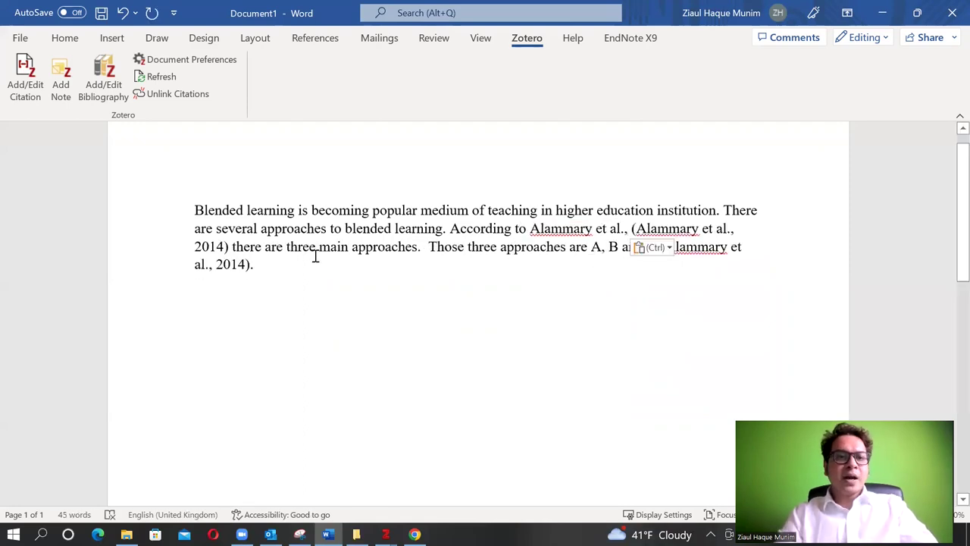
pyautogui.click(156, 77)
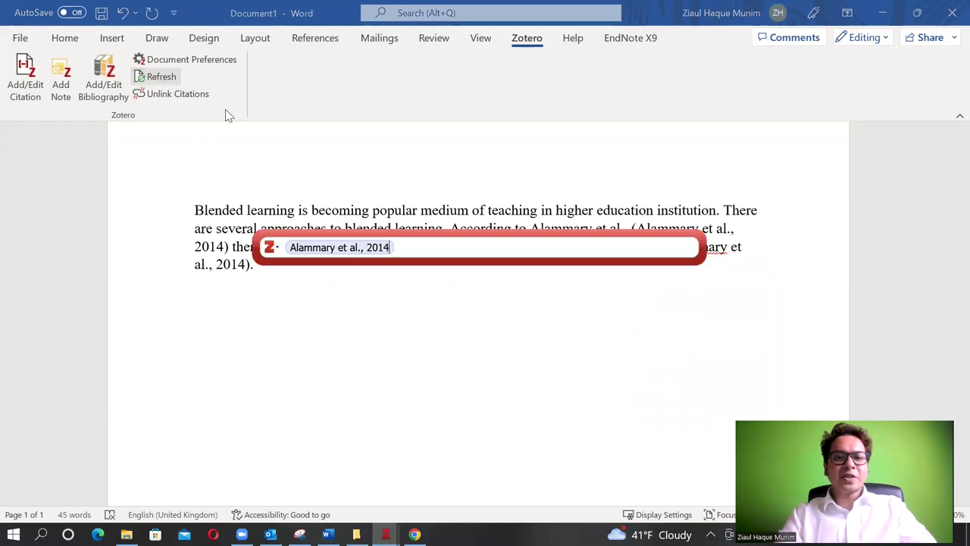
pyautogui.press('Return')
# Compare the narrative citation after "According to" with the parenthetical citation at the end of the paragraph
pyautogui.click(589, 229)
pyautogui.click(617, 228)
pyautogui.moveTo(632, 228); pyautogui.dragTo(532, 228)
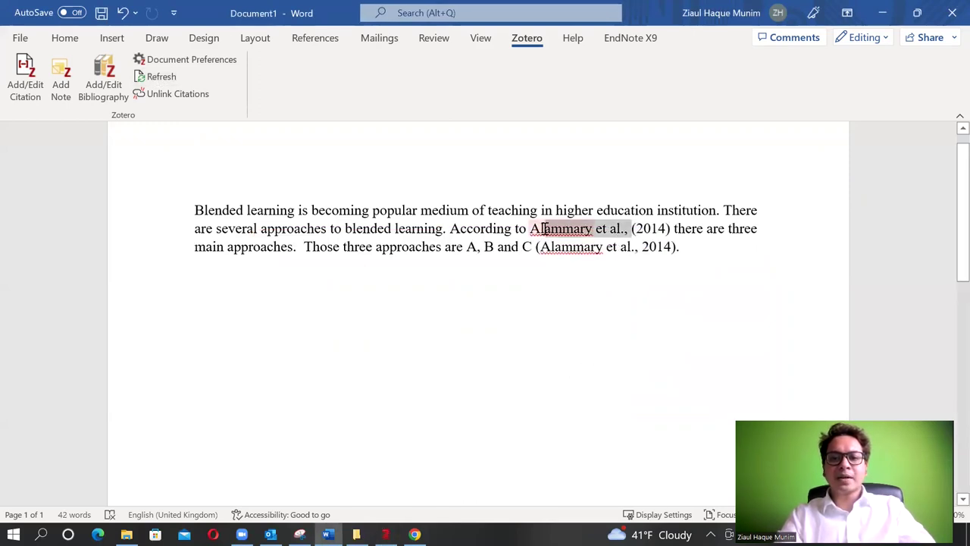
pyautogui.click(643, 228)
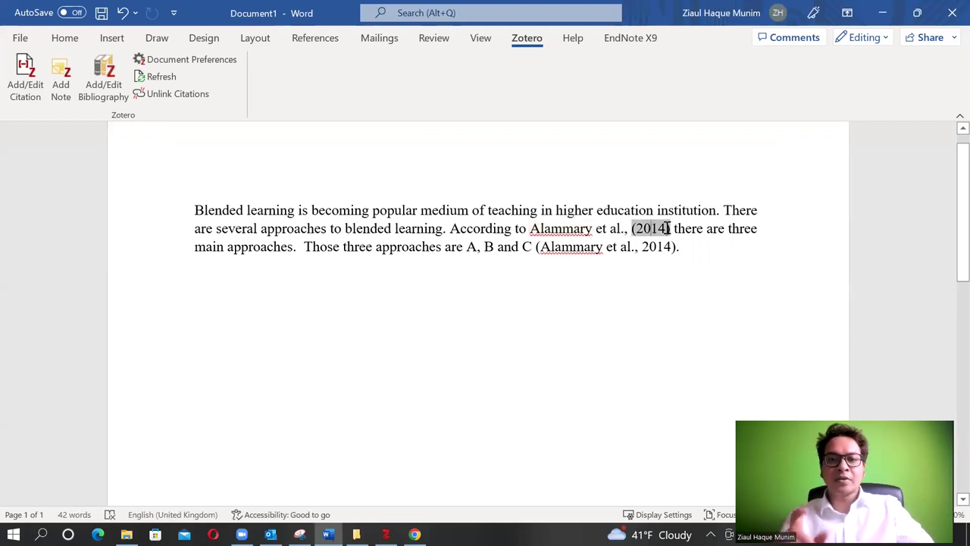
pyautogui.click(683, 242)
pyautogui.click(649, 229)
pyautogui.moveTo(451, 228); pyautogui.dragTo(672, 228)
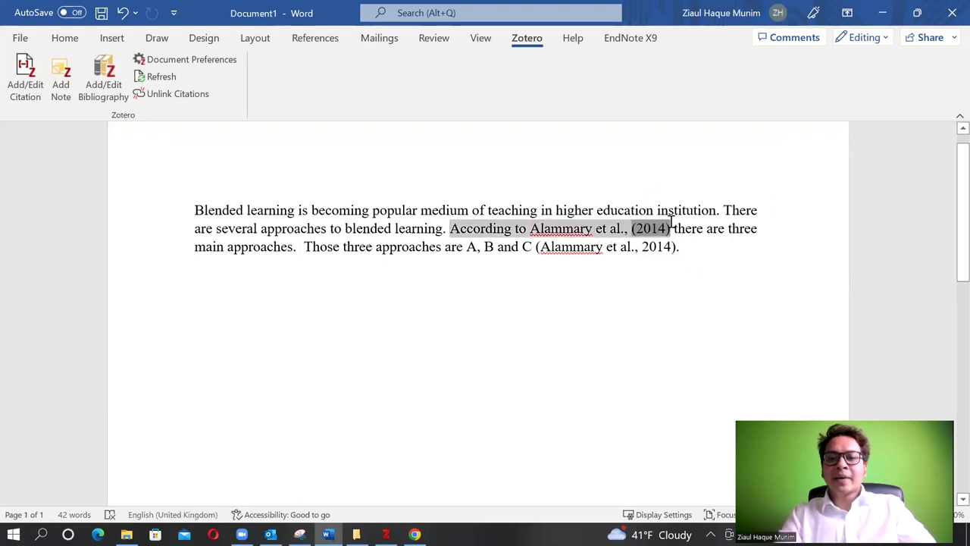
pyautogui.click(581, 326)
pyautogui.click(561, 247)
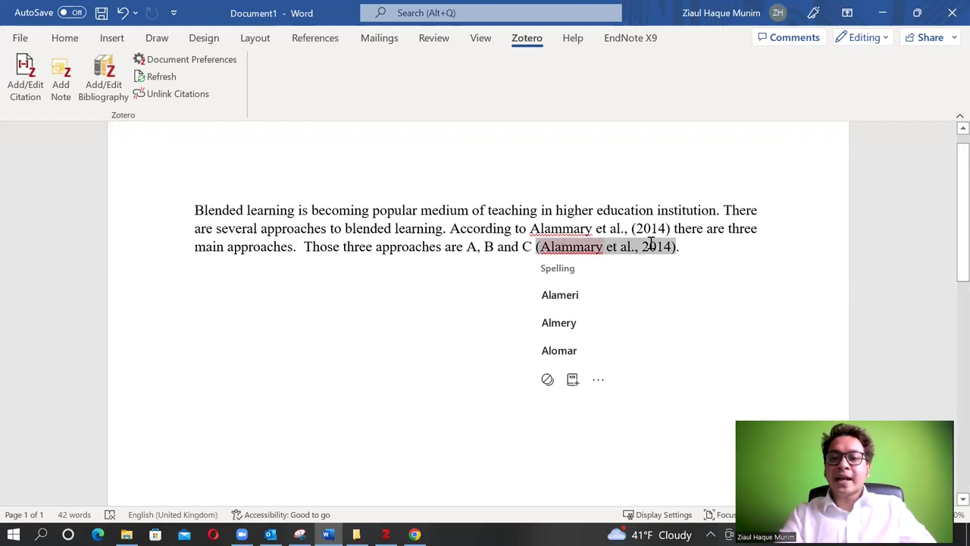
pyautogui.click(677, 246)
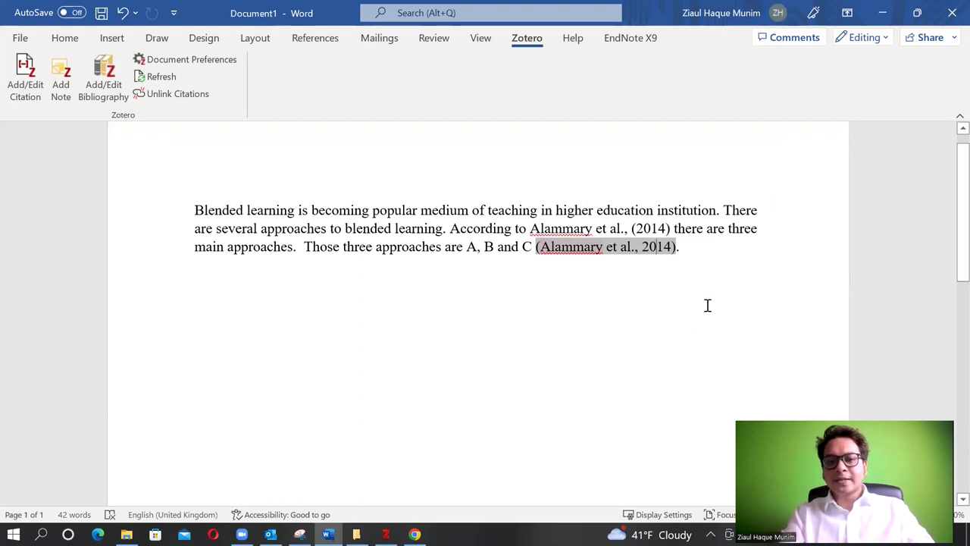
pyautogui.click(220, 353)
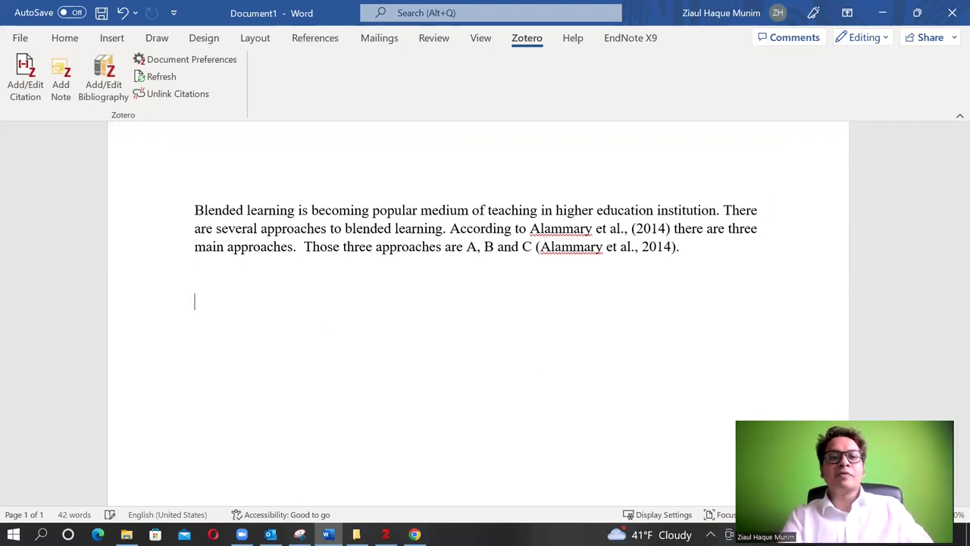
# Insert the Zotero bibliography below the paragraph and add the heading "Reference" above it
pyautogui.click(107, 75)
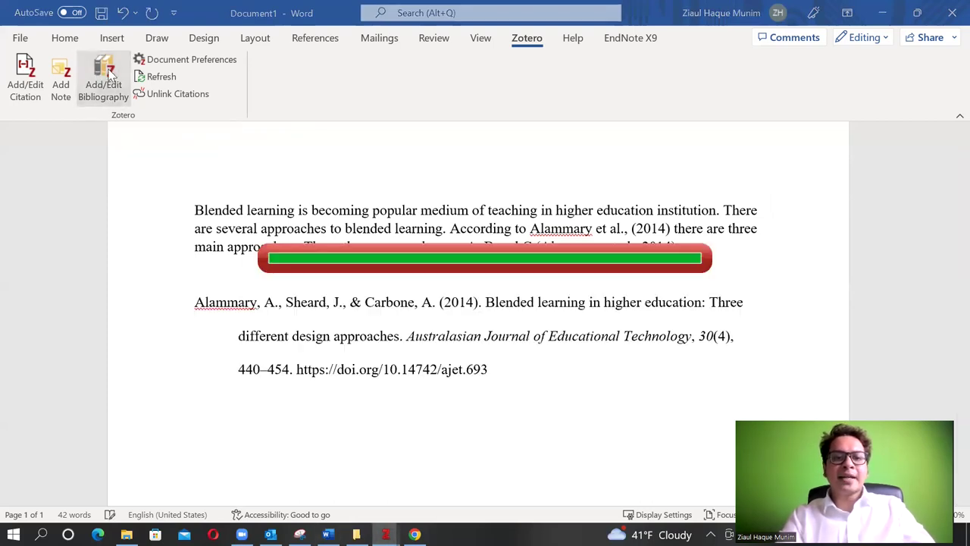
pyautogui.click(370, 279)
pyautogui.press('Return')
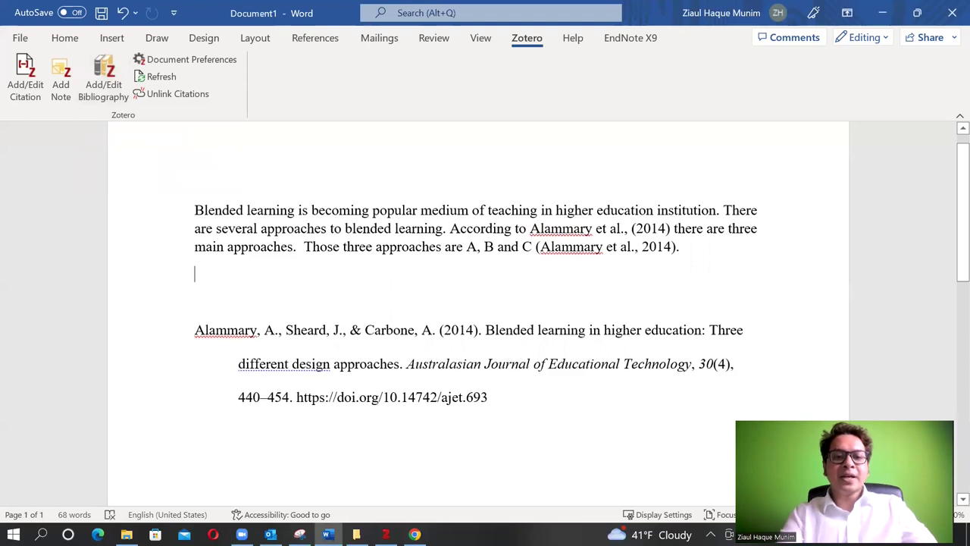
pyautogui.write('Reference')
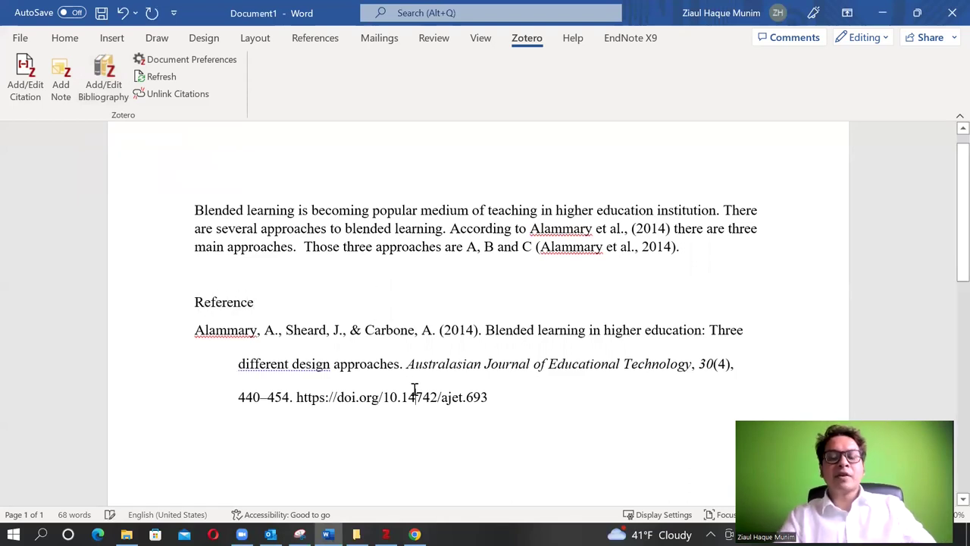
# Add "Also, five additional approaches were suggested recently." to the paragraph and cite the 2014 article "E-learning and students' motivation" before its full stop
pyautogui.click(713, 258)
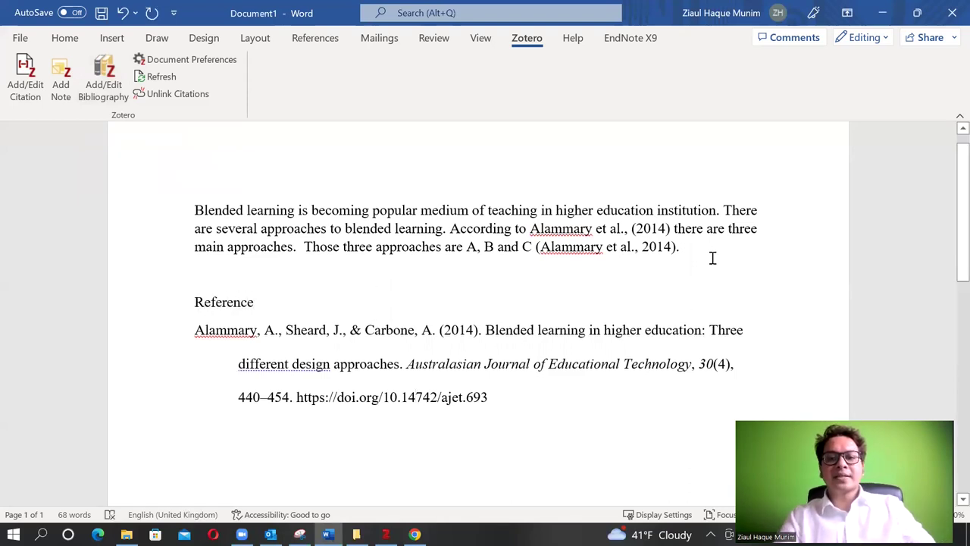
pyautogui.write('Also, five additional approaches were suggested recently.')
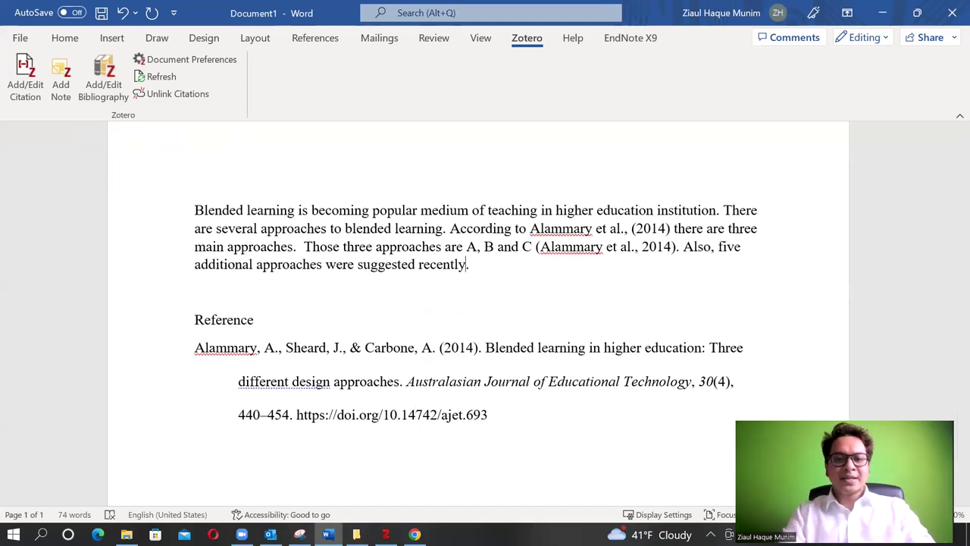
pyautogui.click(25, 76)
pyautogui.write('el')
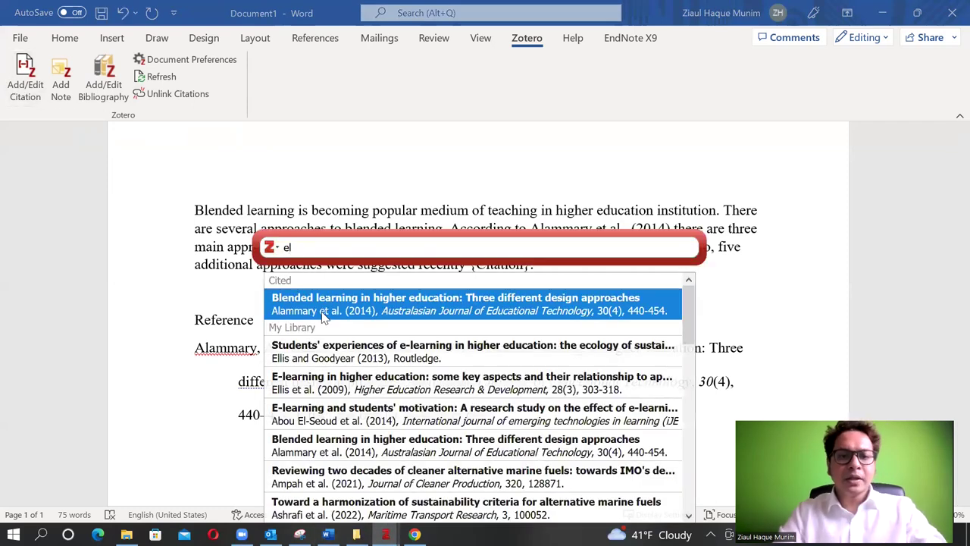
pyautogui.click(366, 414)
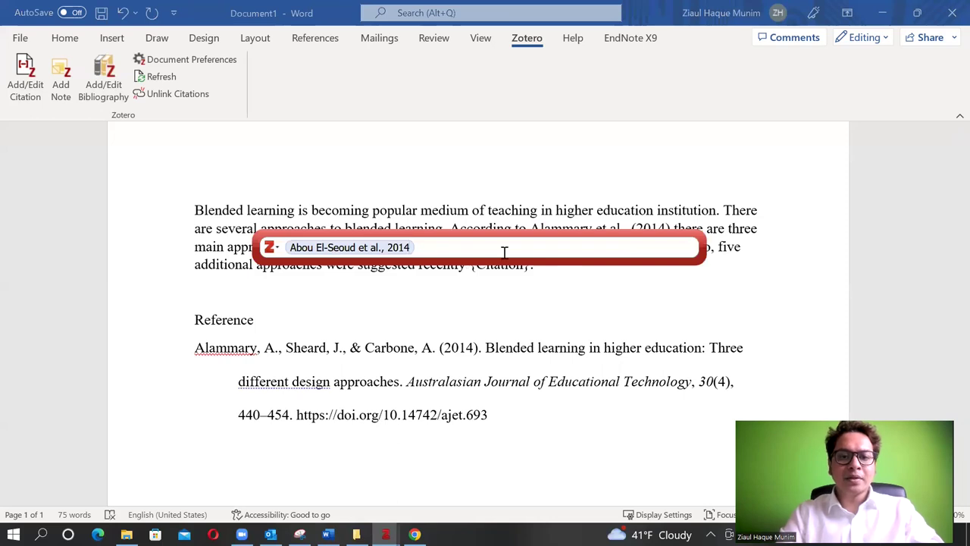
pyautogui.press('Return')
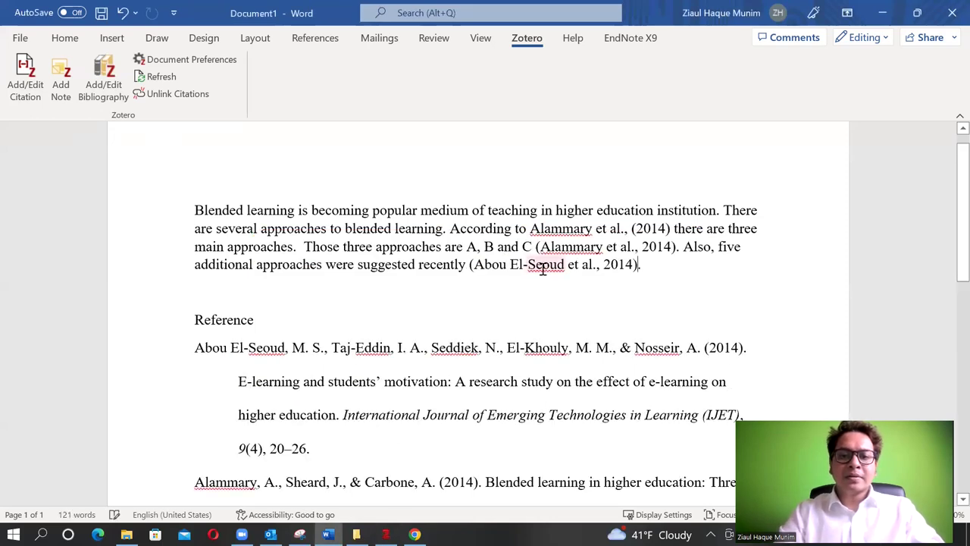
pyautogui.click(506, 269)
pyautogui.click(427, 304)
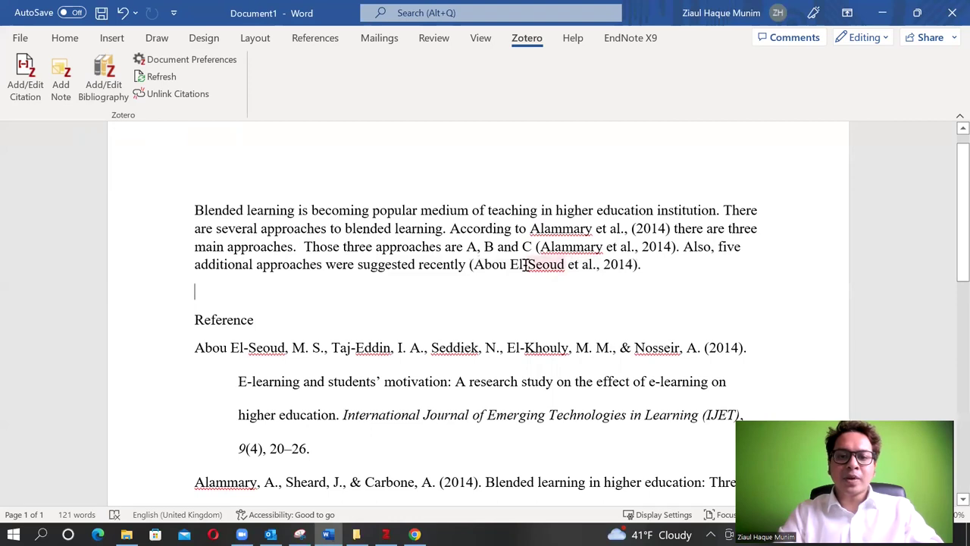
pyautogui.scroll(-4, 521, 265)
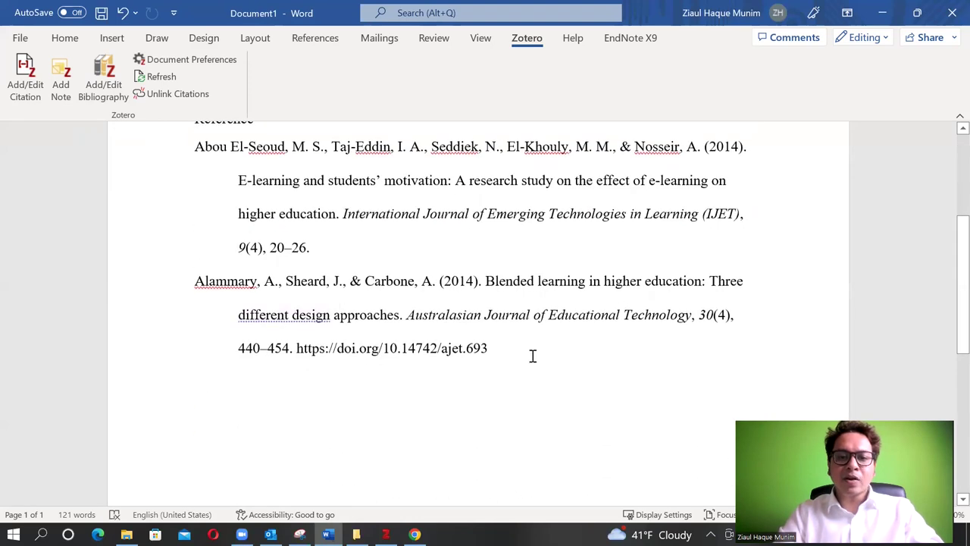
pyautogui.scroll(4, 472, 334)
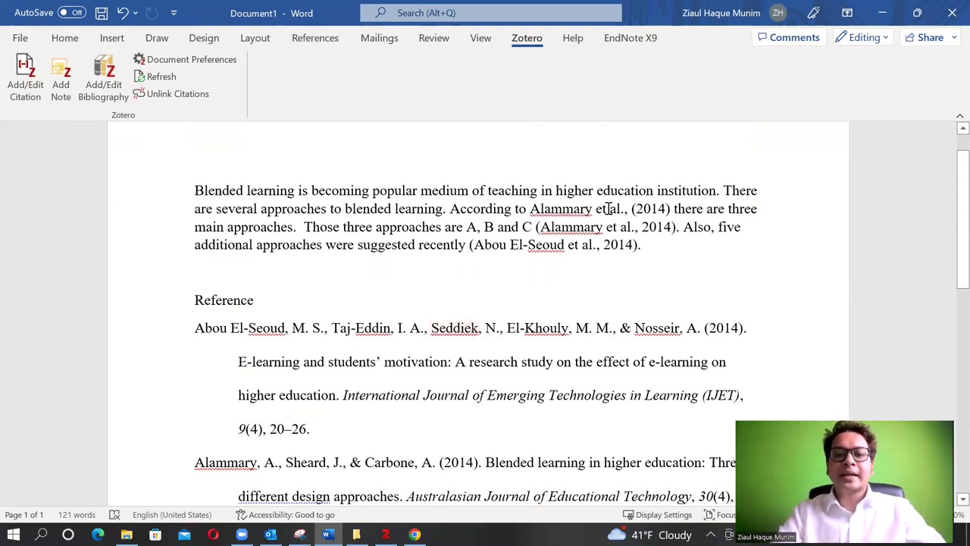
# Add the 2003 article "The emperor's new clothes: Globalisation and e-learning in higher education" to the last citation, making it a multiple-source citation
pyautogui.click(551, 244)
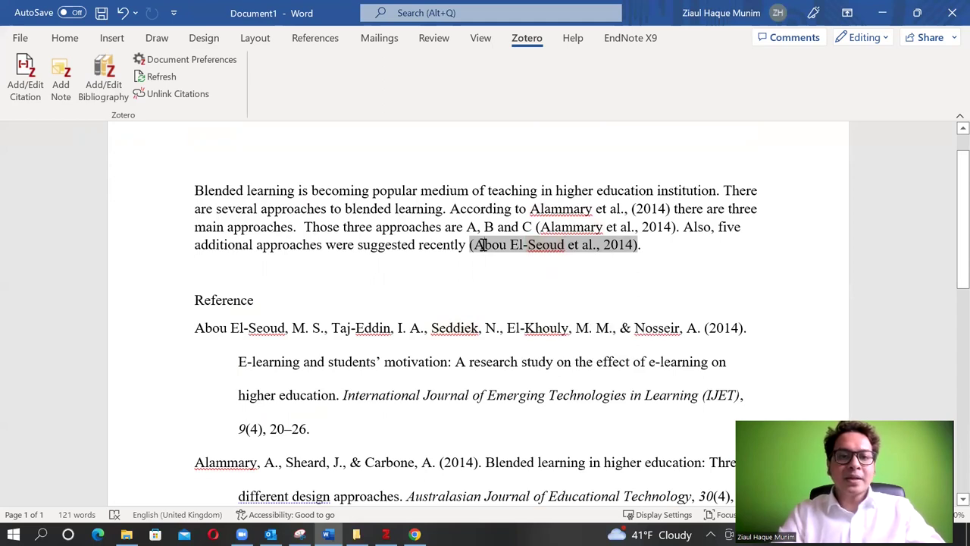
pyautogui.click(25, 76)
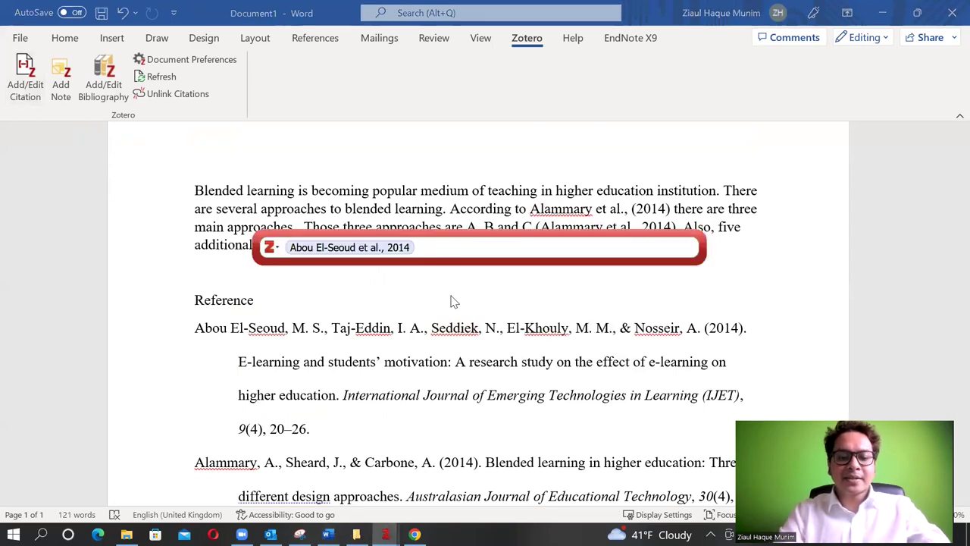
pyautogui.write('e')
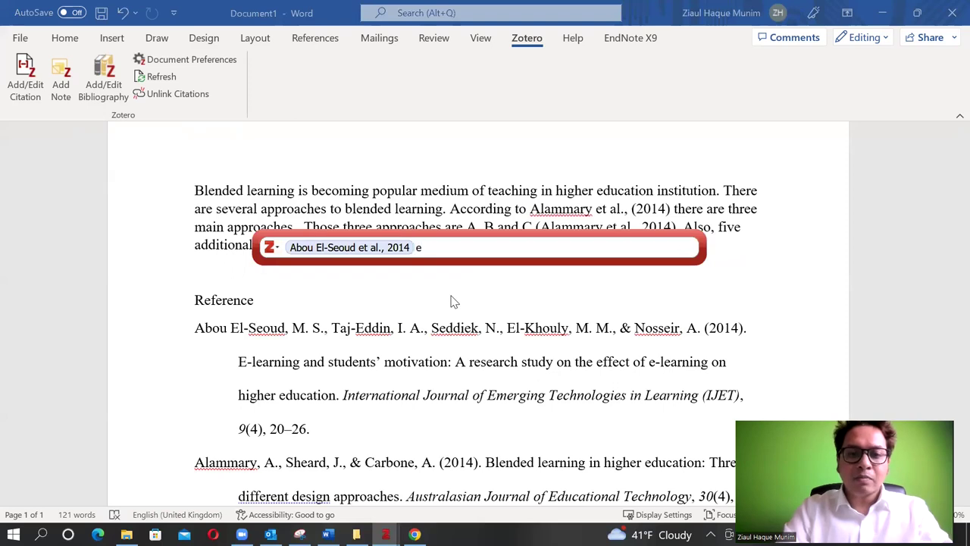
pyautogui.write(' lear')
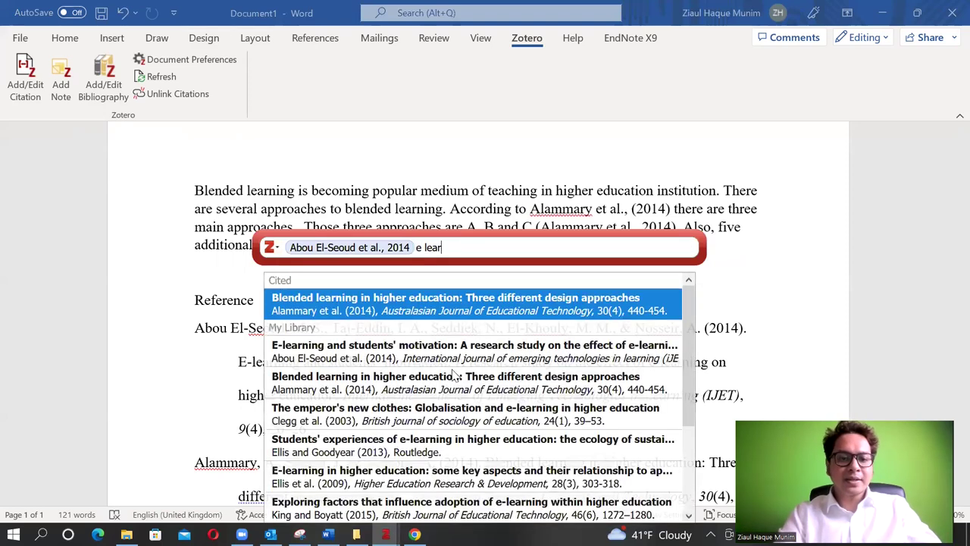
pyautogui.click(461, 419)
pyautogui.press('Return')
pyautogui.click(634, 310)
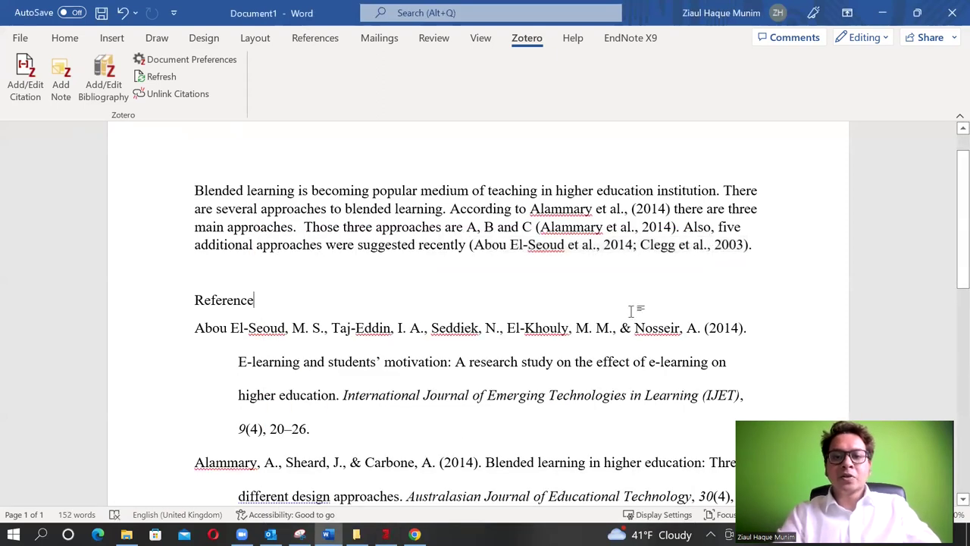
# Compare the in-text citations with the entries in the reference list, including the multiple-source citation
pyautogui.click(765, 252)
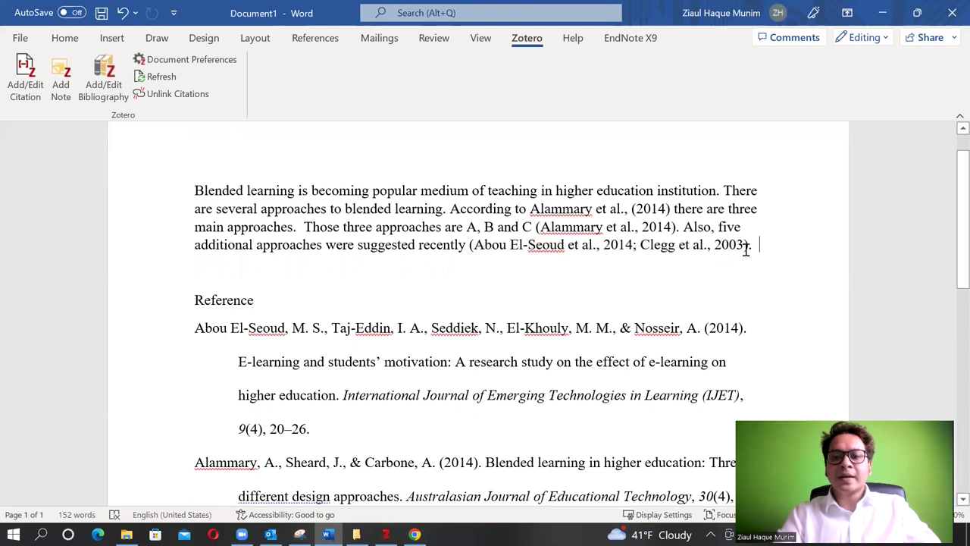
pyautogui.scroll(-7, 760, 278)
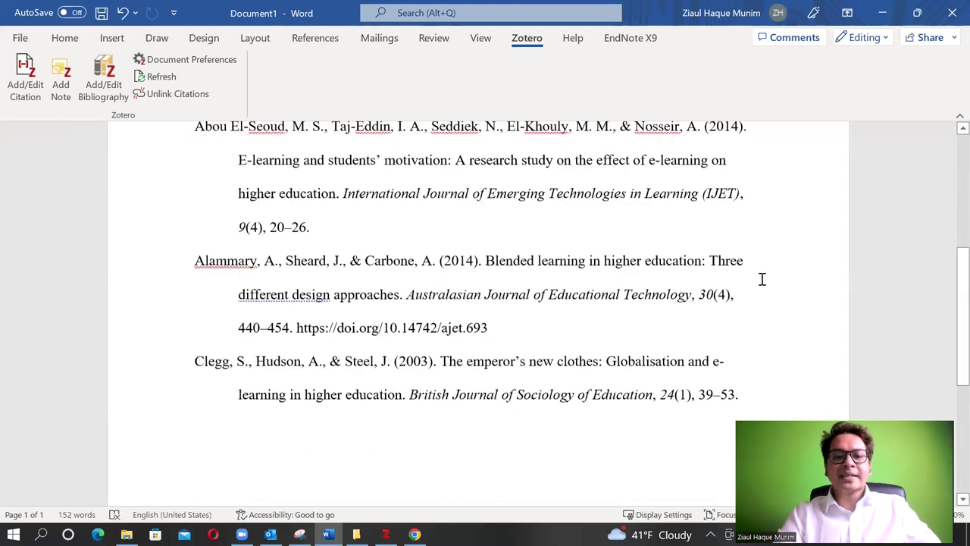
pyautogui.scroll(-5, 614, 286)
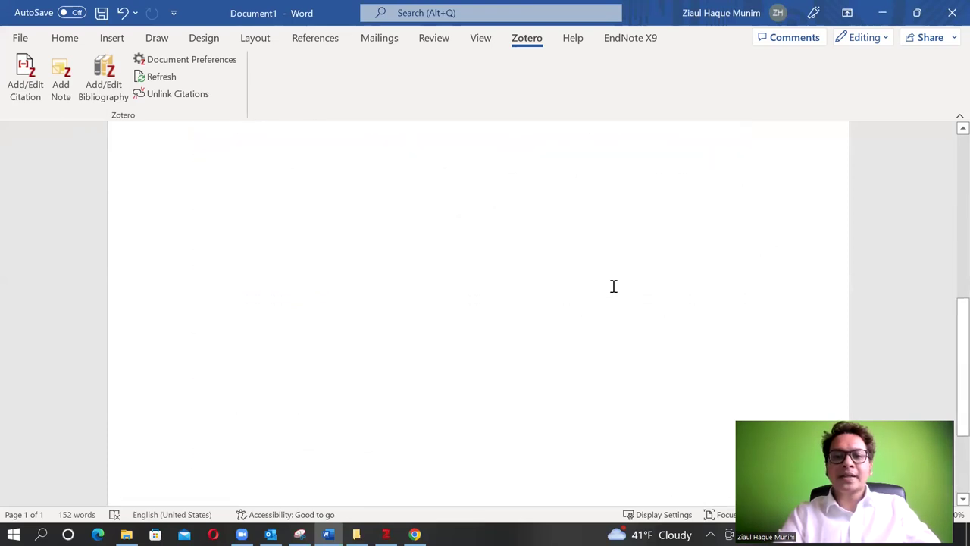
pyautogui.scroll(10, 614, 286)
pyautogui.click(436, 274)
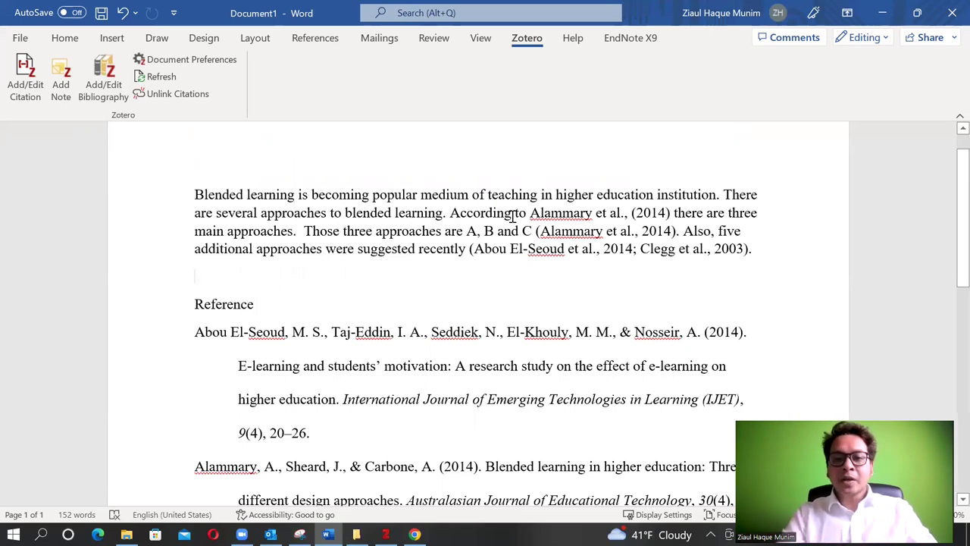
pyautogui.click(564, 213)
pyautogui.click(707, 241)
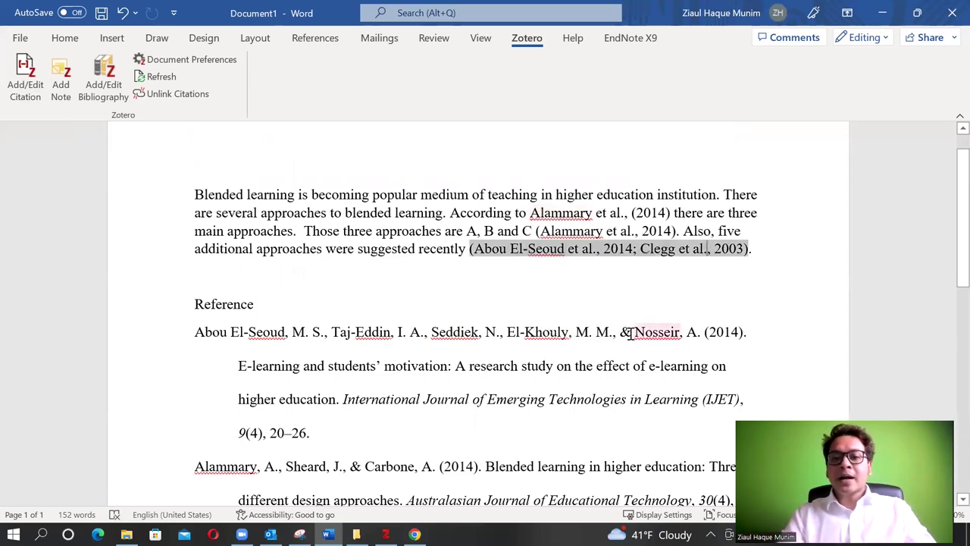
pyautogui.click(317, 275)
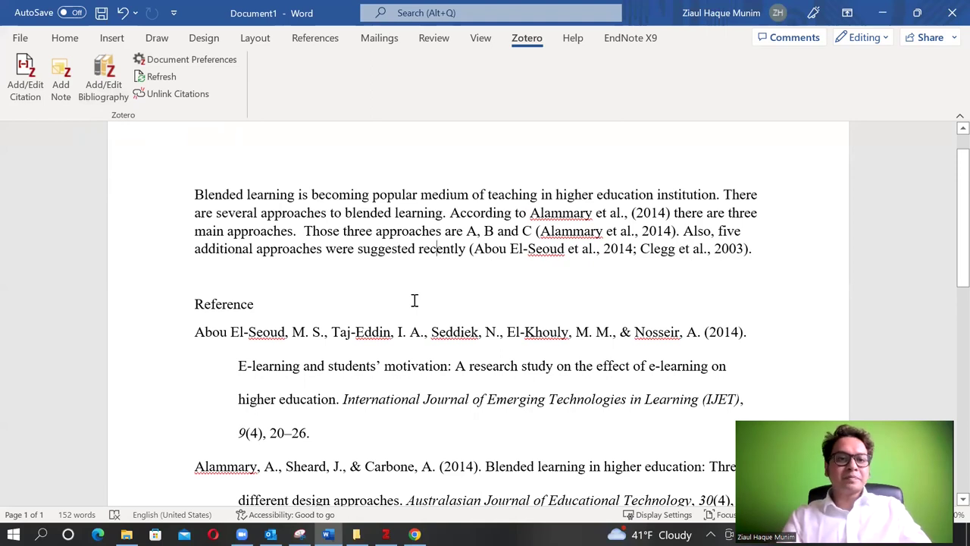
# Change the document's Zotero citation style to IEEE and check the numbered citations
pyautogui.click(218, 63)
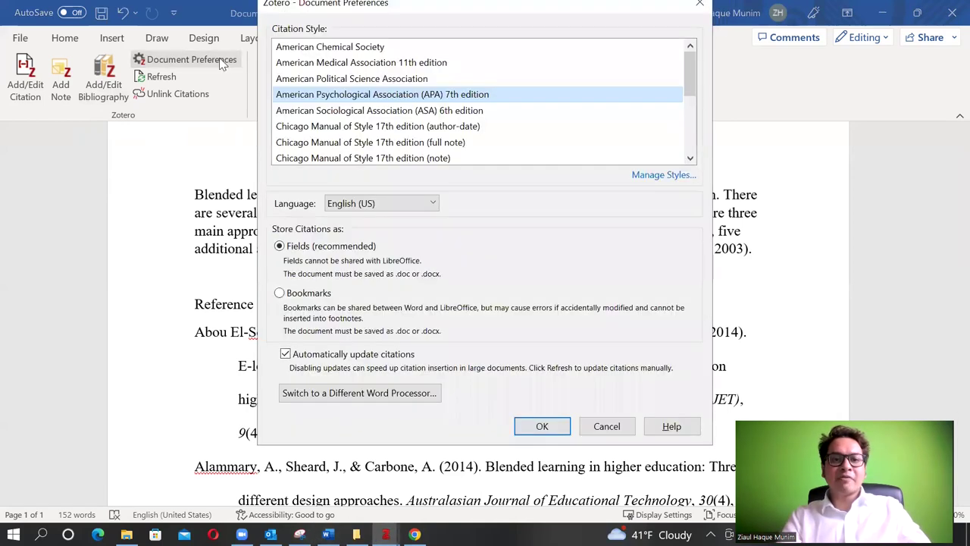
pyautogui.scroll(-5, 416, 157)
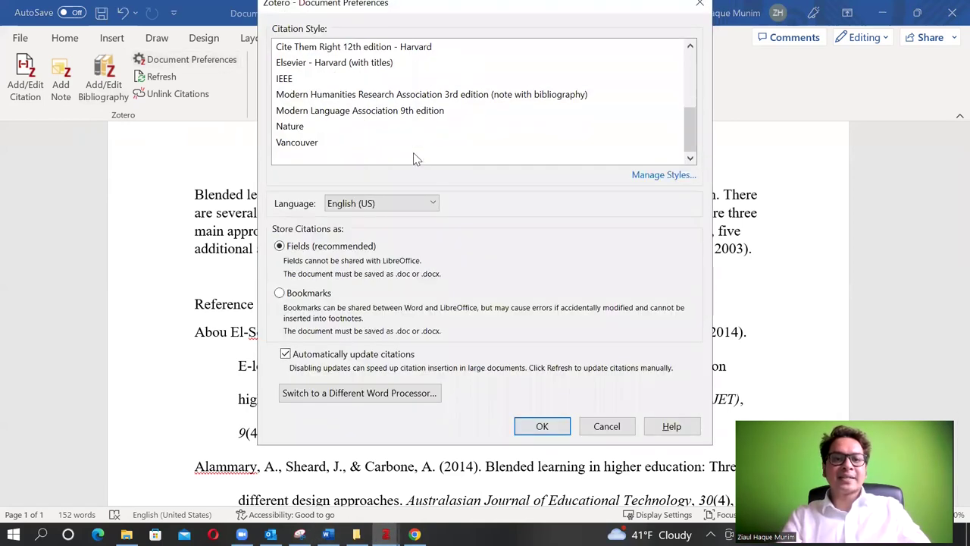
pyautogui.click(321, 80)
pyautogui.click(542, 457)
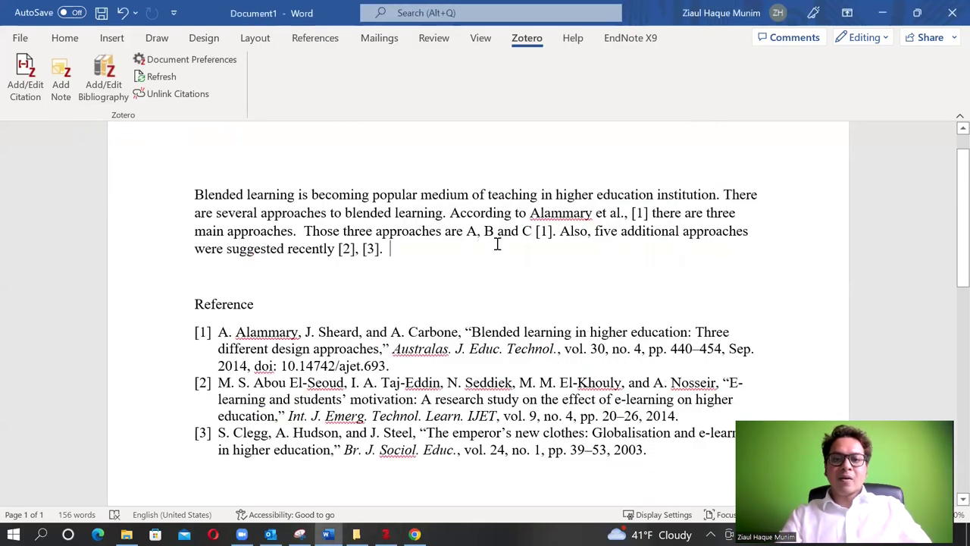
pyautogui.click(551, 233)
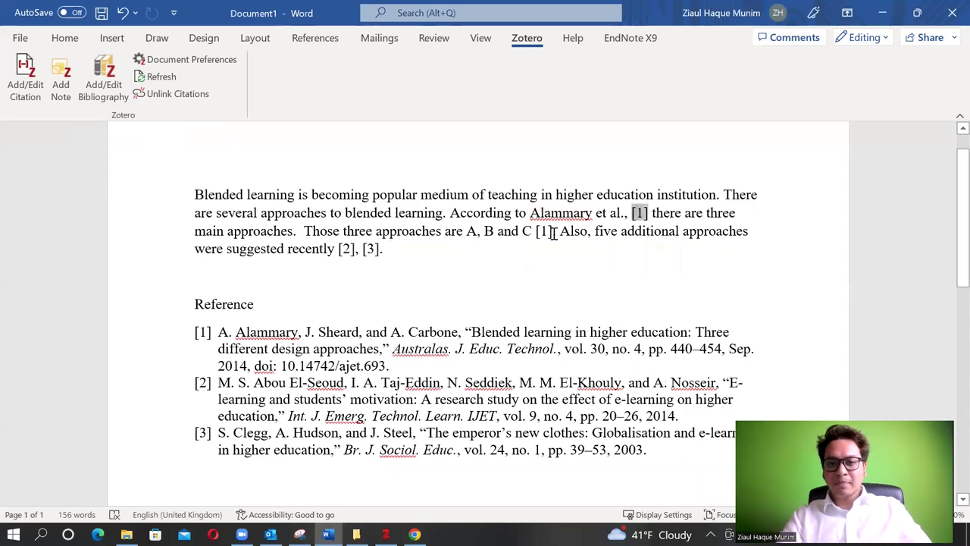
pyautogui.click(419, 249)
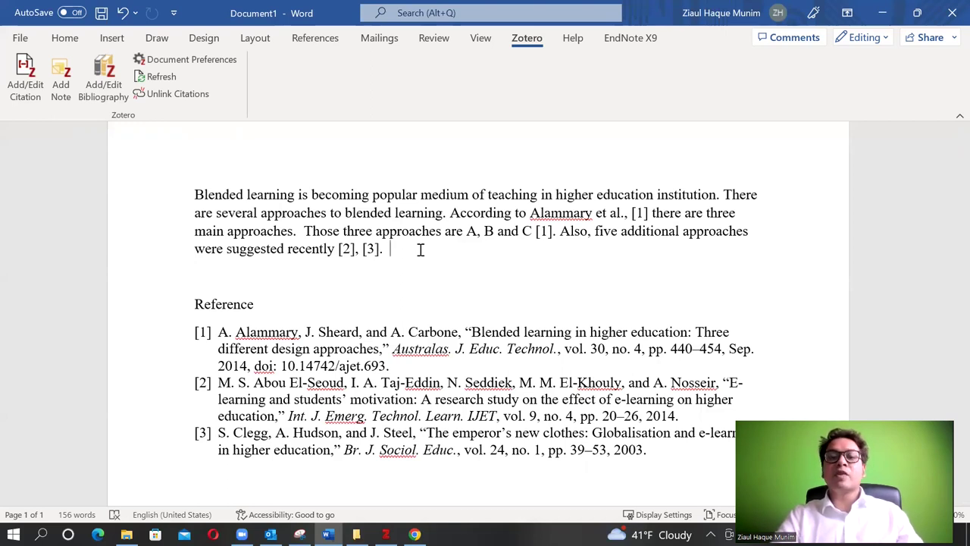
# Switch to Zotero and inspect the two duplicate items titled "Best-worst multi-criteria decision-making method"
pyautogui.click(386, 535)
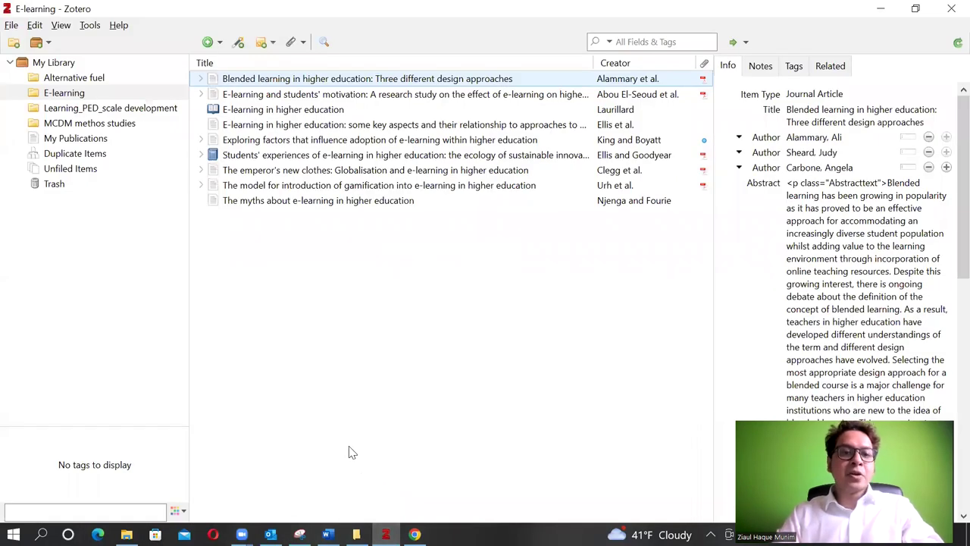
pyautogui.click(109, 155)
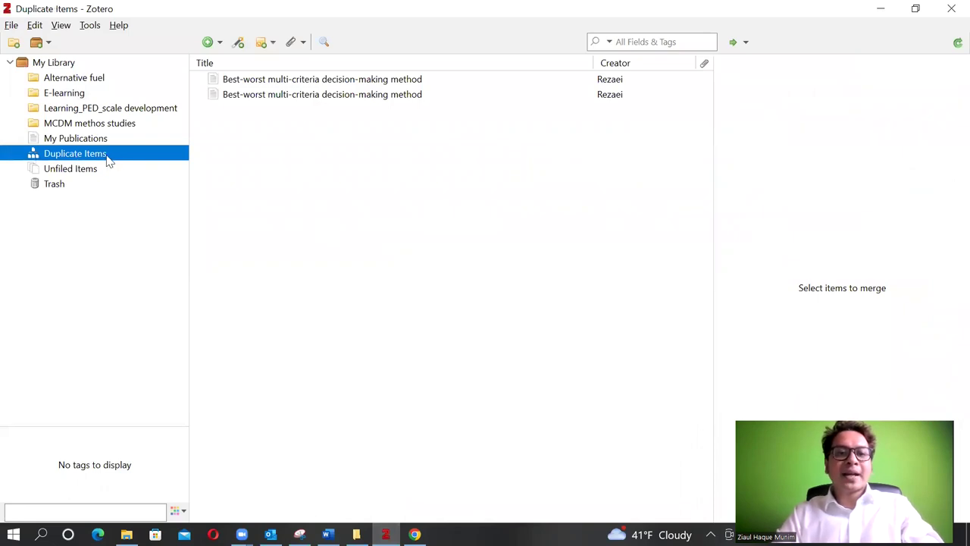
pyautogui.click(325, 80)
pyautogui.click(332, 94)
pyautogui.click(336, 96)
pyautogui.click(336, 81)
pyautogui.click(338, 97)
pyautogui.click(336, 85)
pyautogui.click(340, 97)
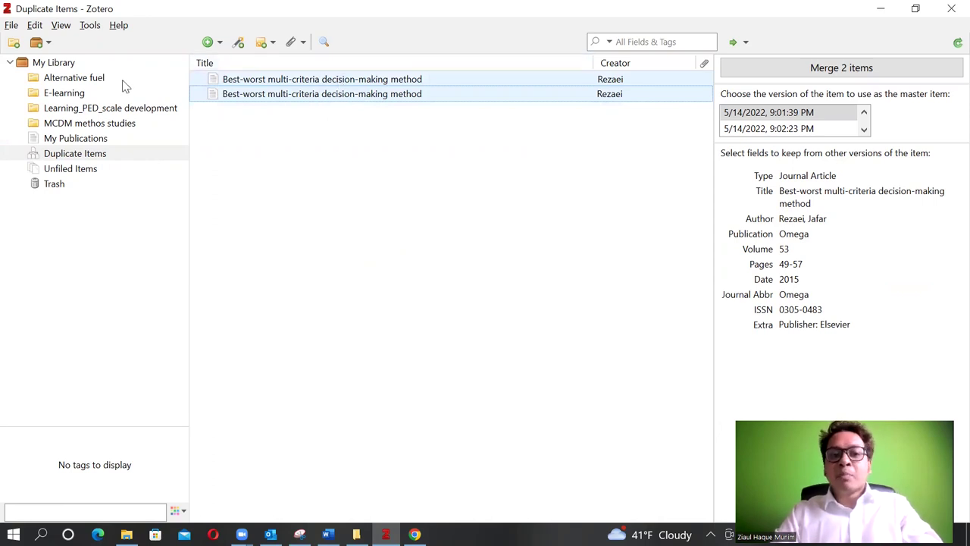
# Look up the duplicated "Best-worst multi-criteria decision-making method" article in the Alternative fuel and MCDM methos studies collections
pyautogui.click(71, 80)
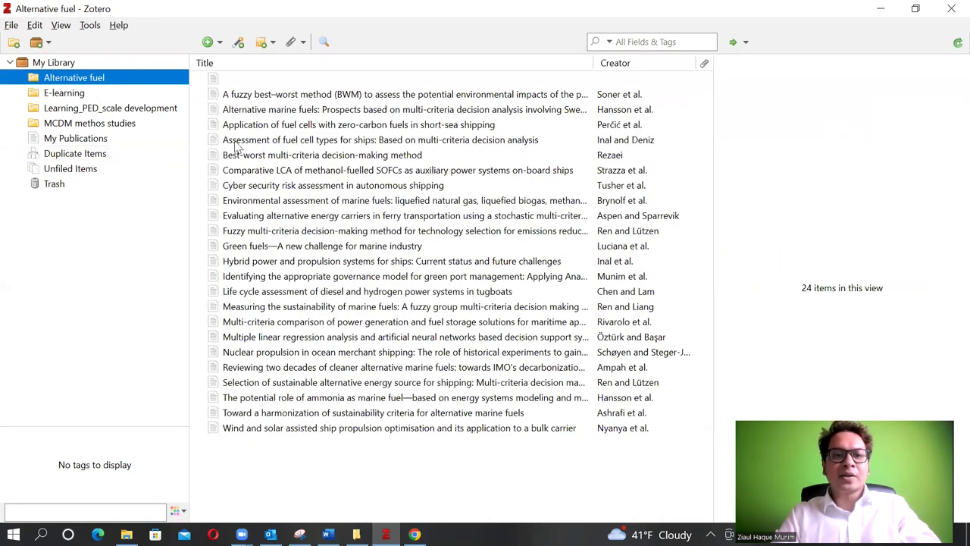
pyautogui.click(279, 157)
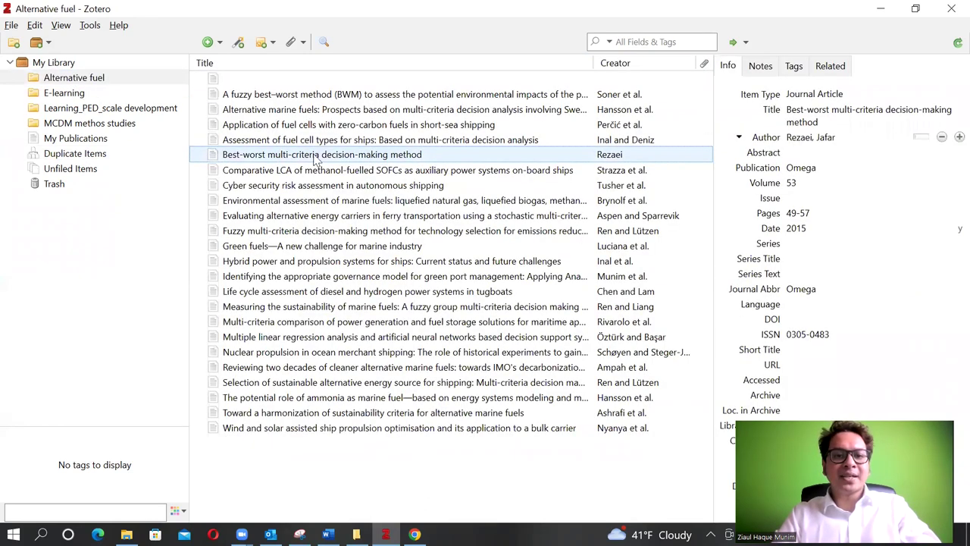
pyautogui.click(106, 125)
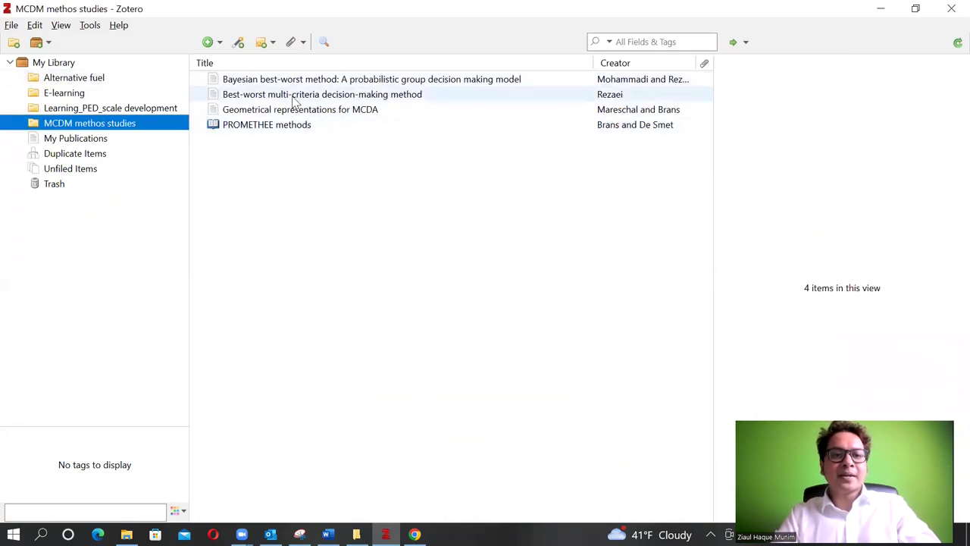
pyautogui.click(335, 97)
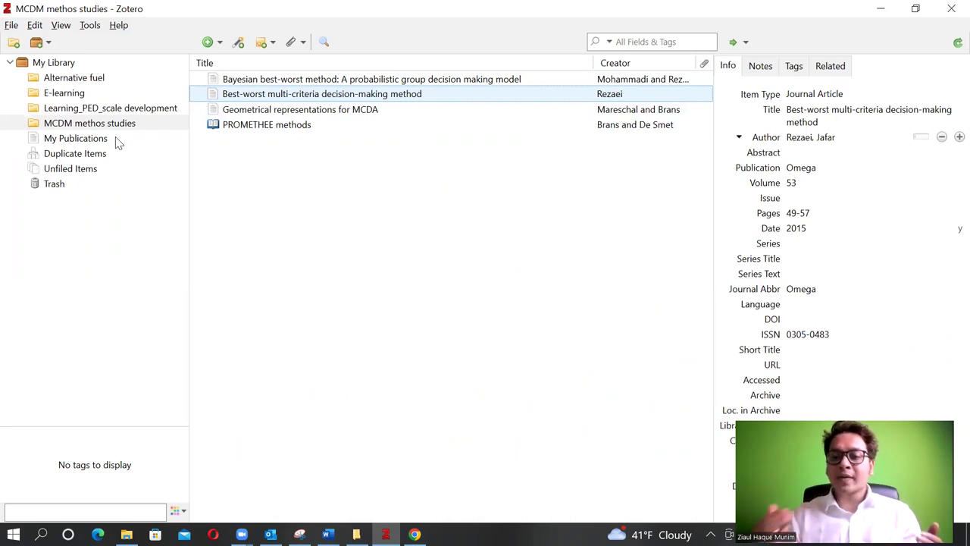
# Compare the 9:01:39 PM and 9:02:23 PM master versions offered for merging the duplicate items, and return to the Word document
pyautogui.click(93, 155)
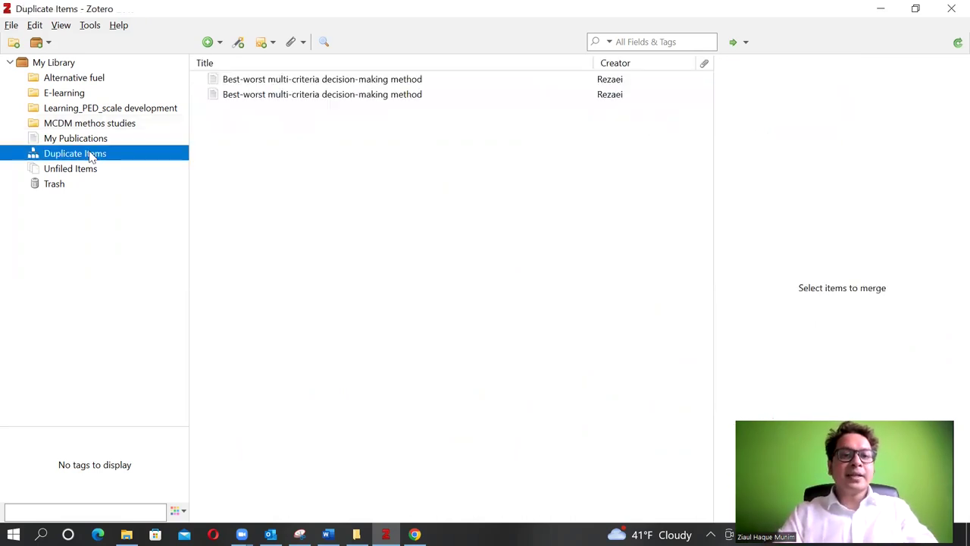
pyautogui.click(338, 91)
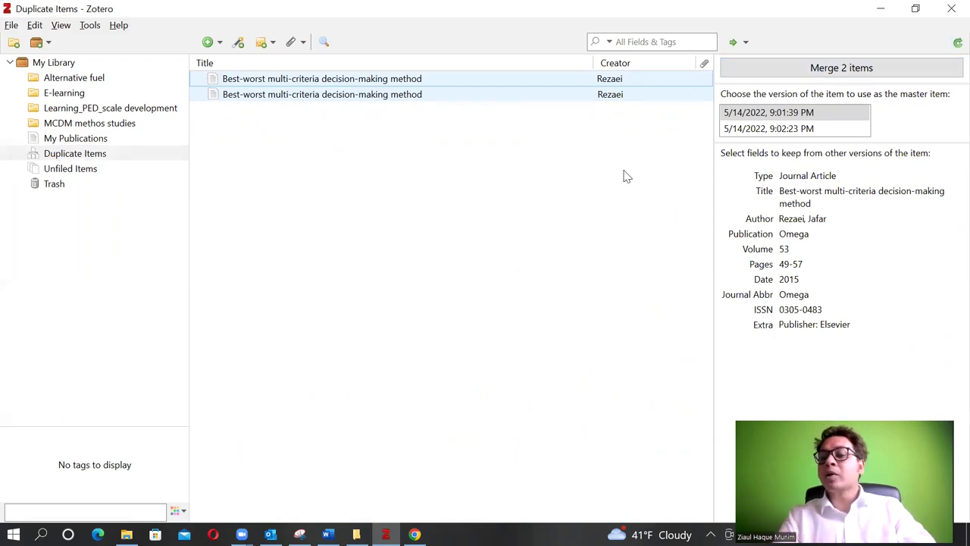
pyautogui.click(798, 128)
pyautogui.click(795, 114)
pyautogui.click(793, 130)
pyautogui.click(792, 112)
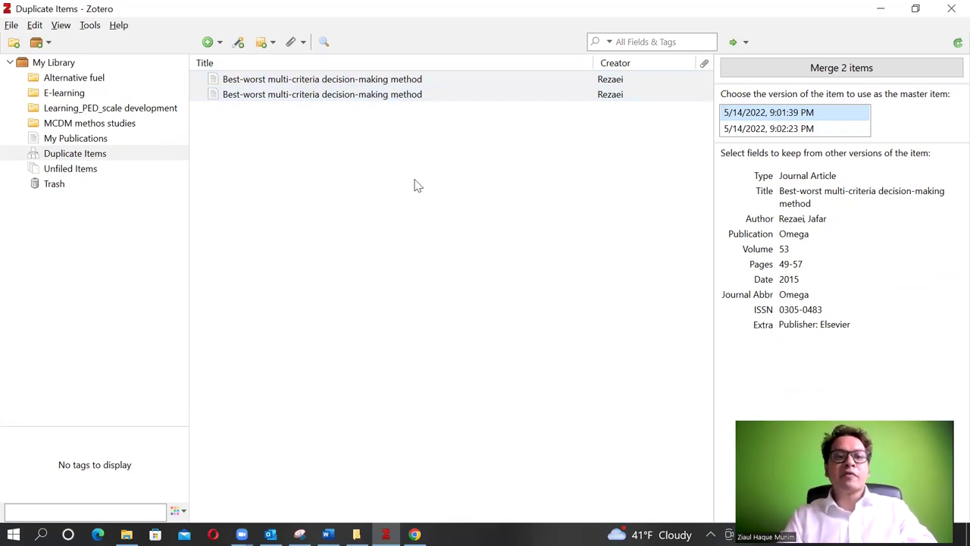
pyautogui.hotkey('alt', 'Tab')
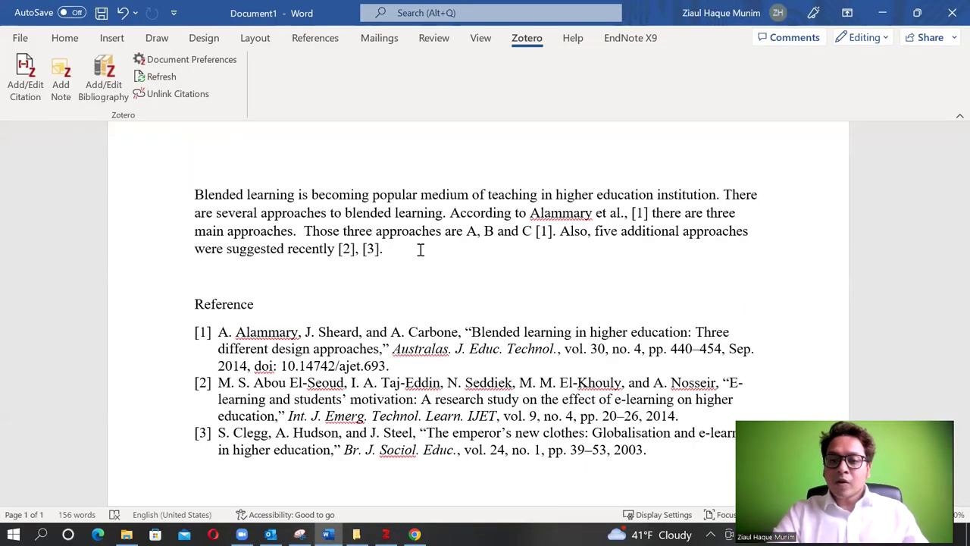